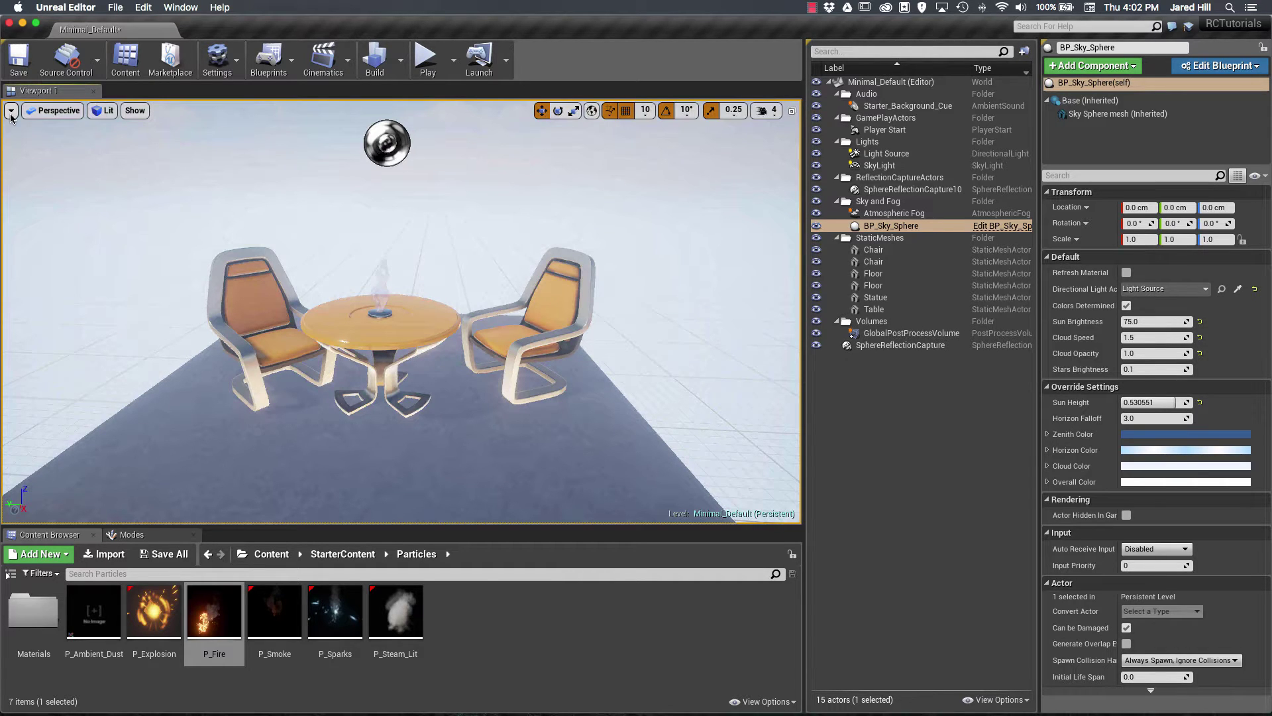
# Check Realtime in the Viewport Options menu so the table-and-chairs scene renders live
pyautogui.click(11, 113)
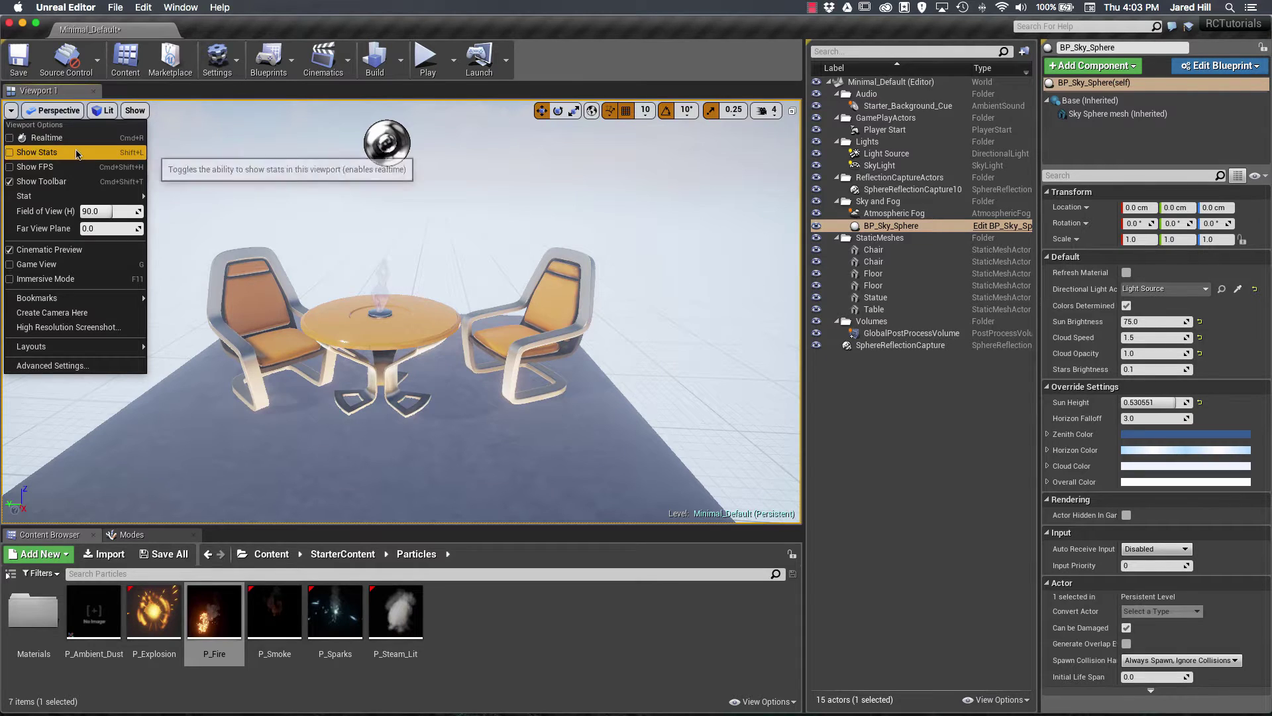
pyautogui.click(9, 138)
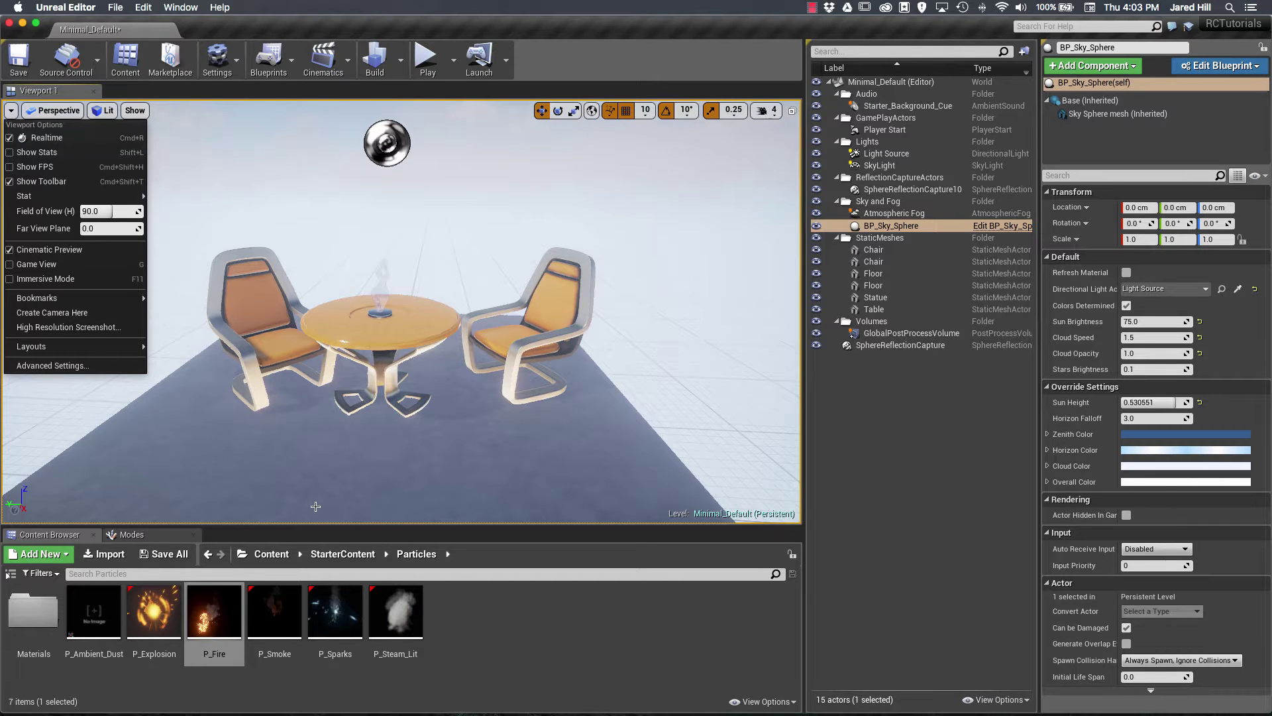
# Drop the P_Fire effect from the Content Browser onto the tabletop
pyautogui.moveTo(216, 599); pyautogui.dragTo(377, 323)
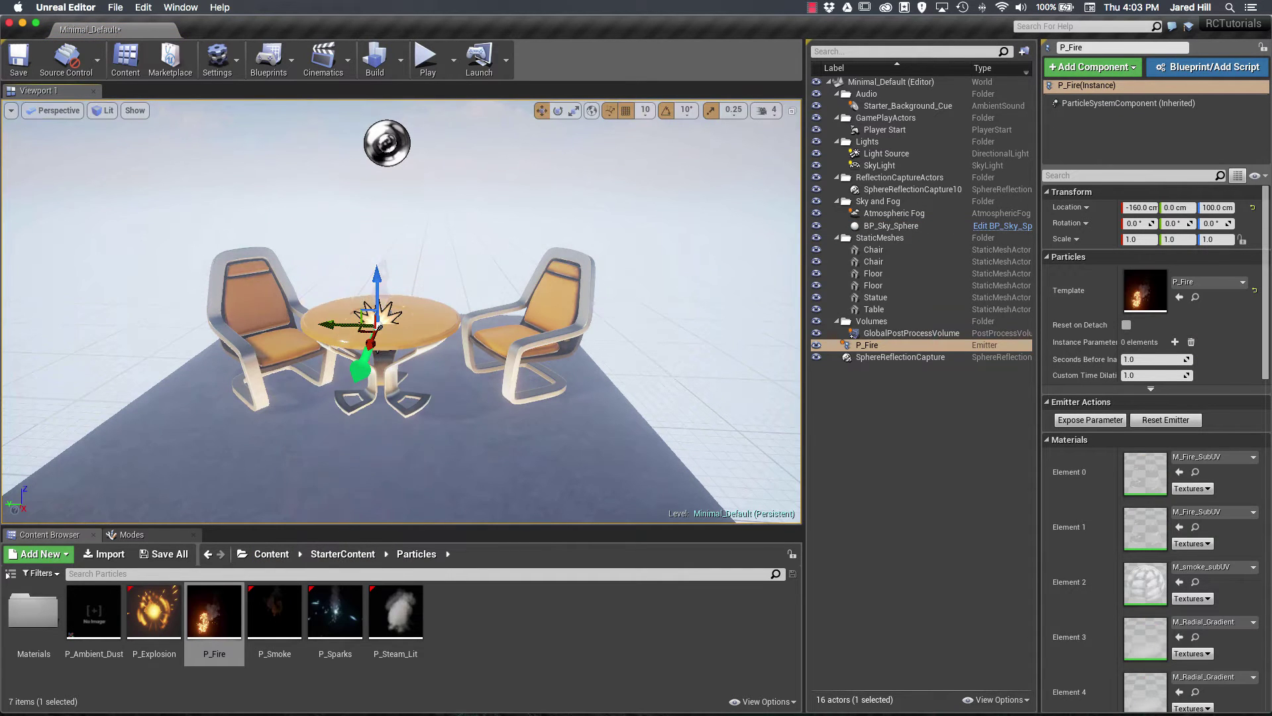
pyautogui.click(339, 267)
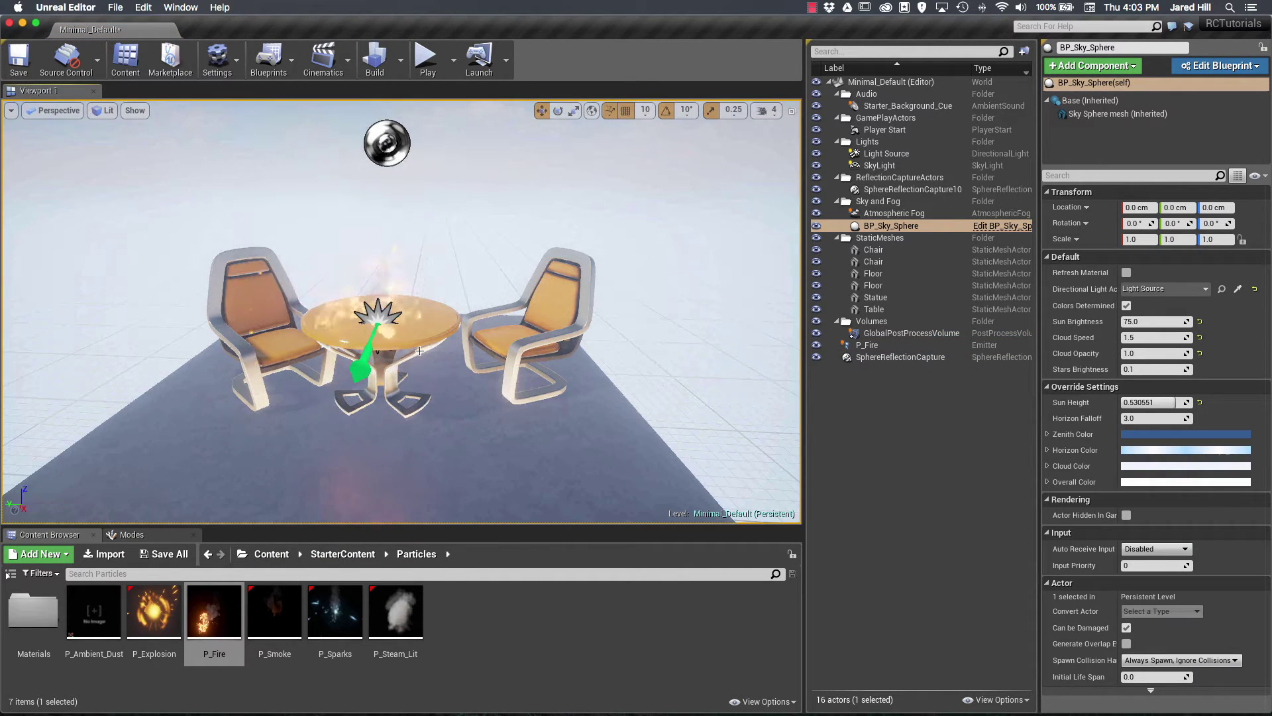
pyautogui.click(11, 111)
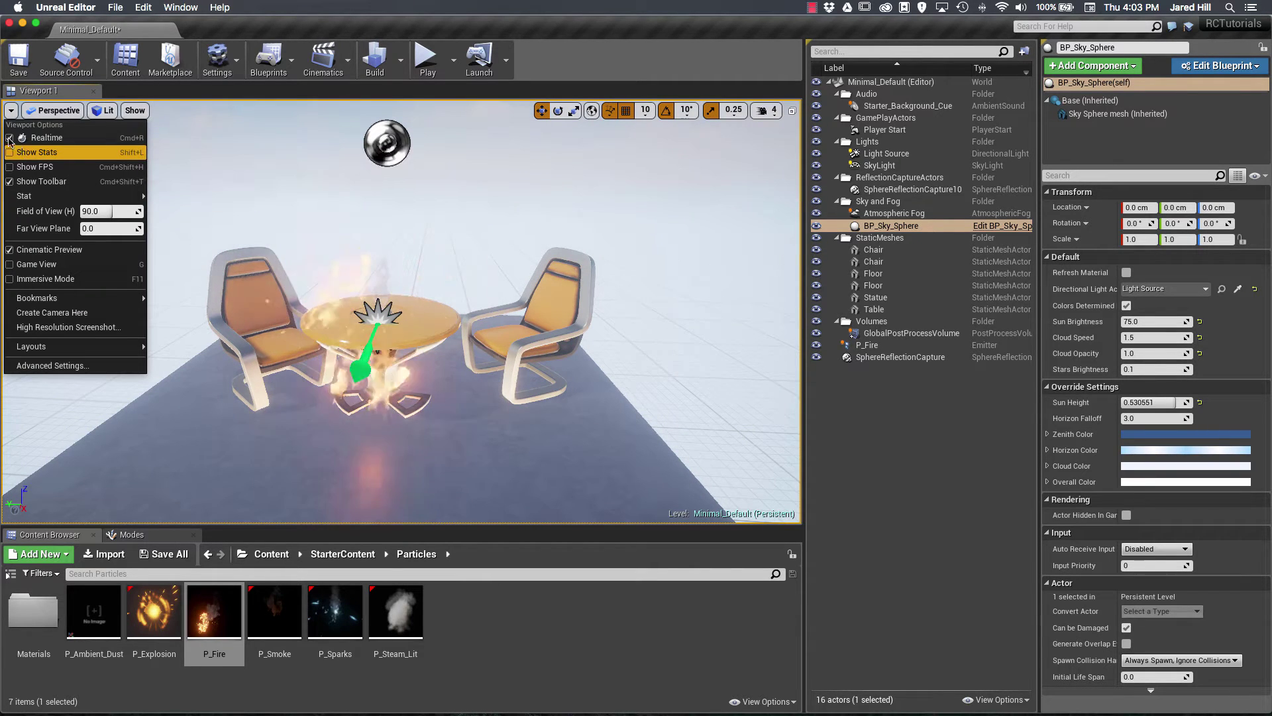
pyautogui.press('Escape')
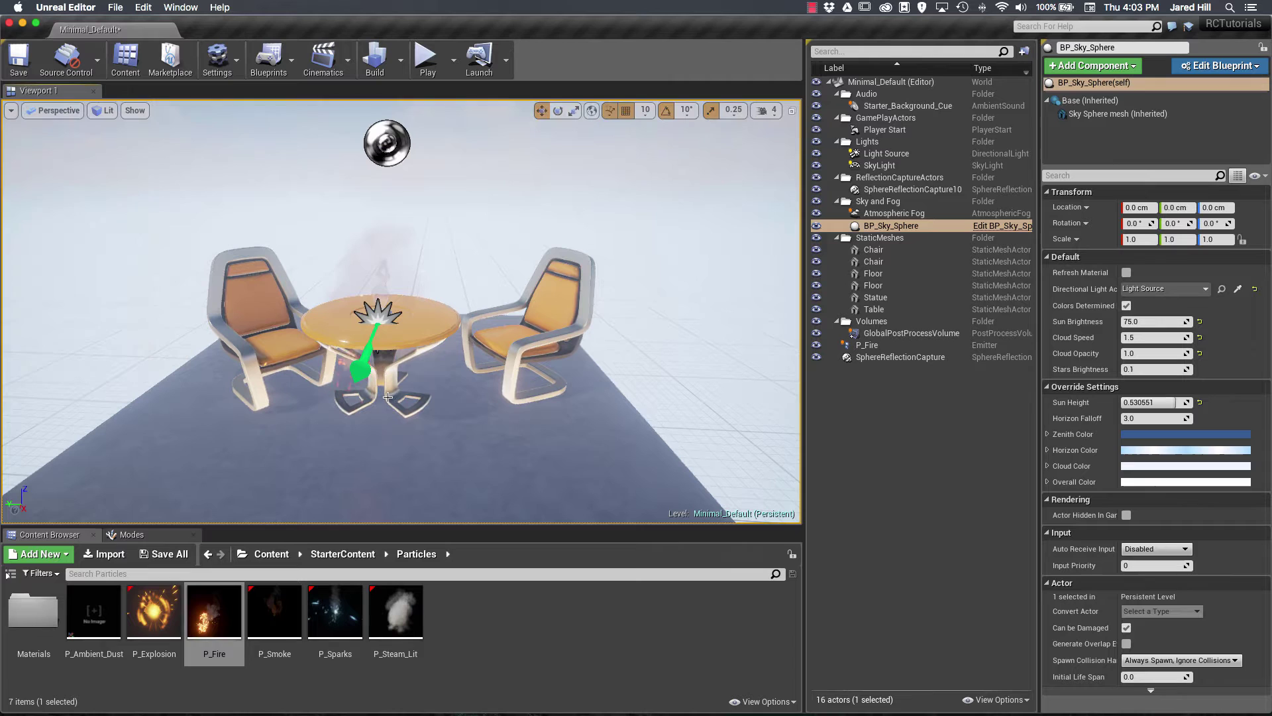
# Fly the camera close over the table and delete the P_Fire emitter
pyautogui.scroll(3, 400, 312)
pyautogui.moveTo(401, 311); pyautogui.dragTo(440, 368)
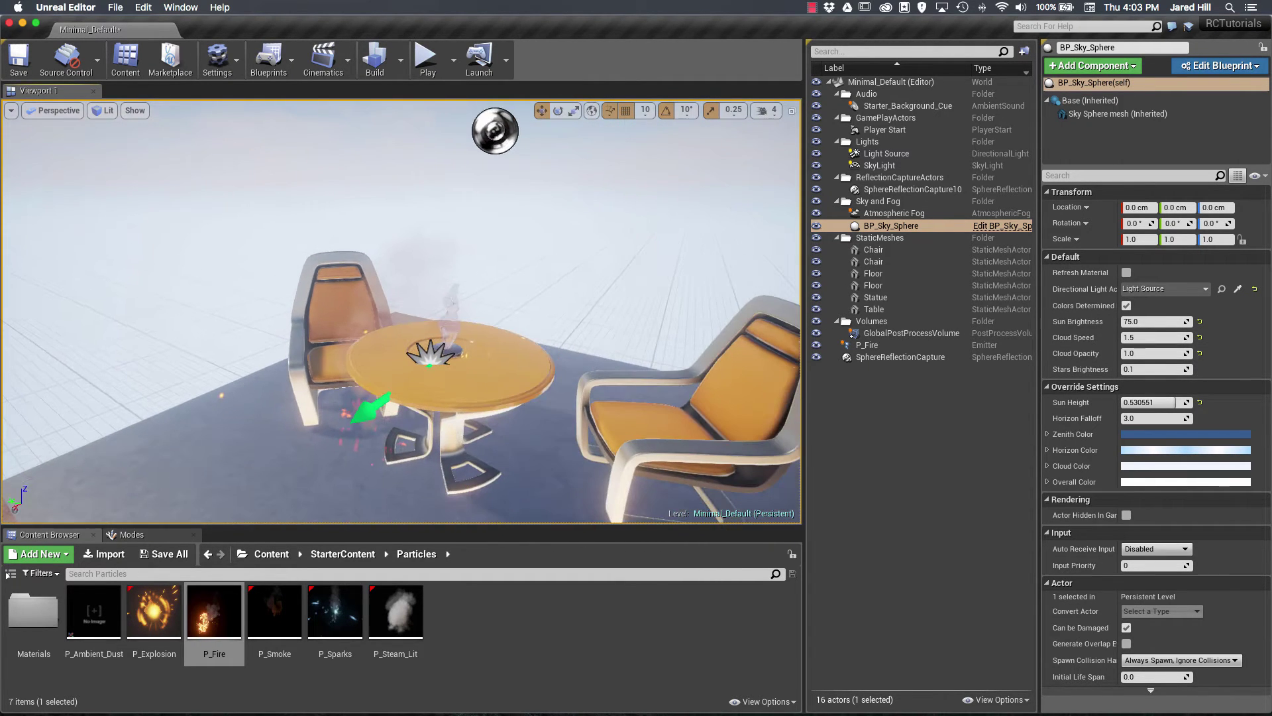
pyautogui.click(439, 362)
pyautogui.press('Delete')
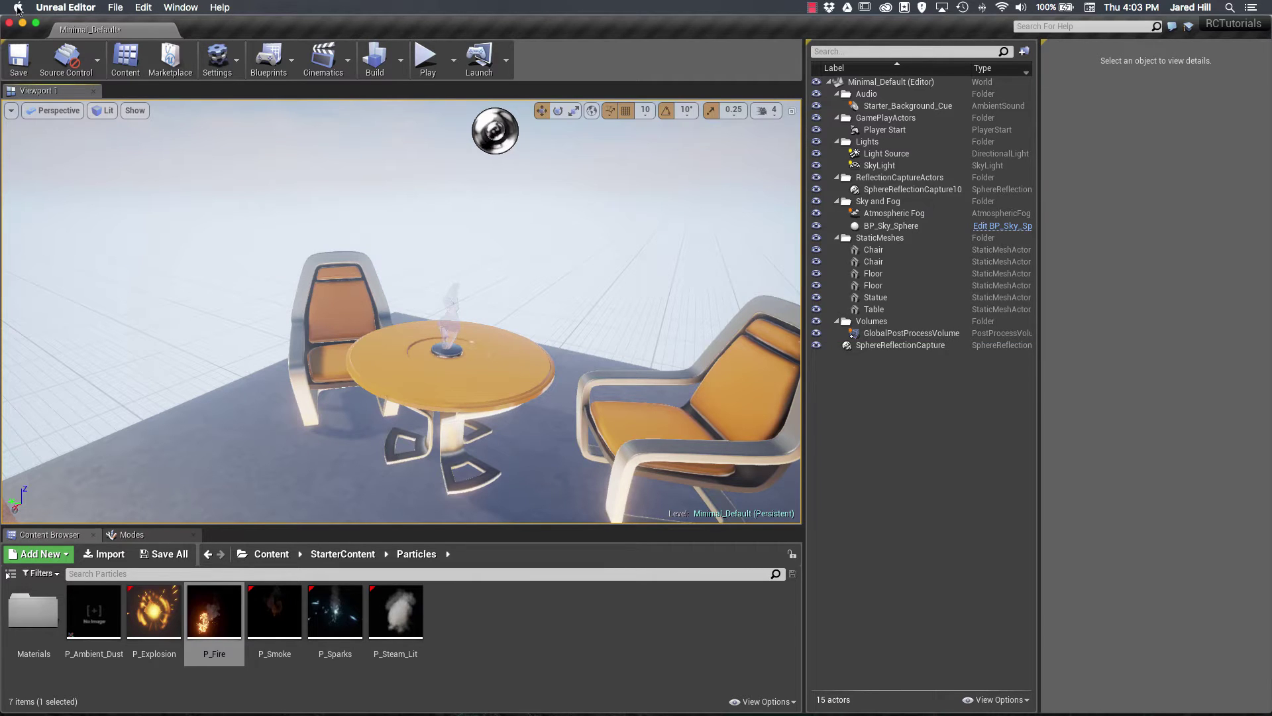
# Enable Realtime, Show Stats and Show FPS in Viewport Options
pyautogui.click(11, 110)
pyautogui.click(10, 138)
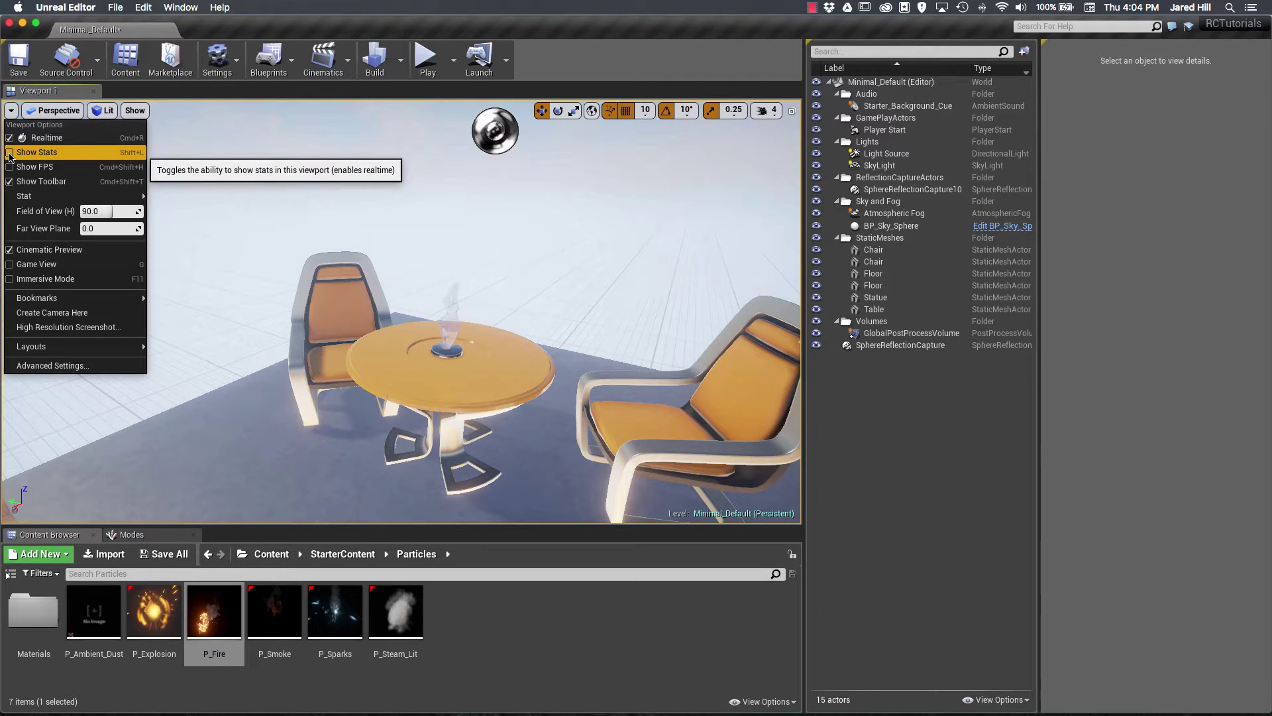
pyautogui.click(9, 154)
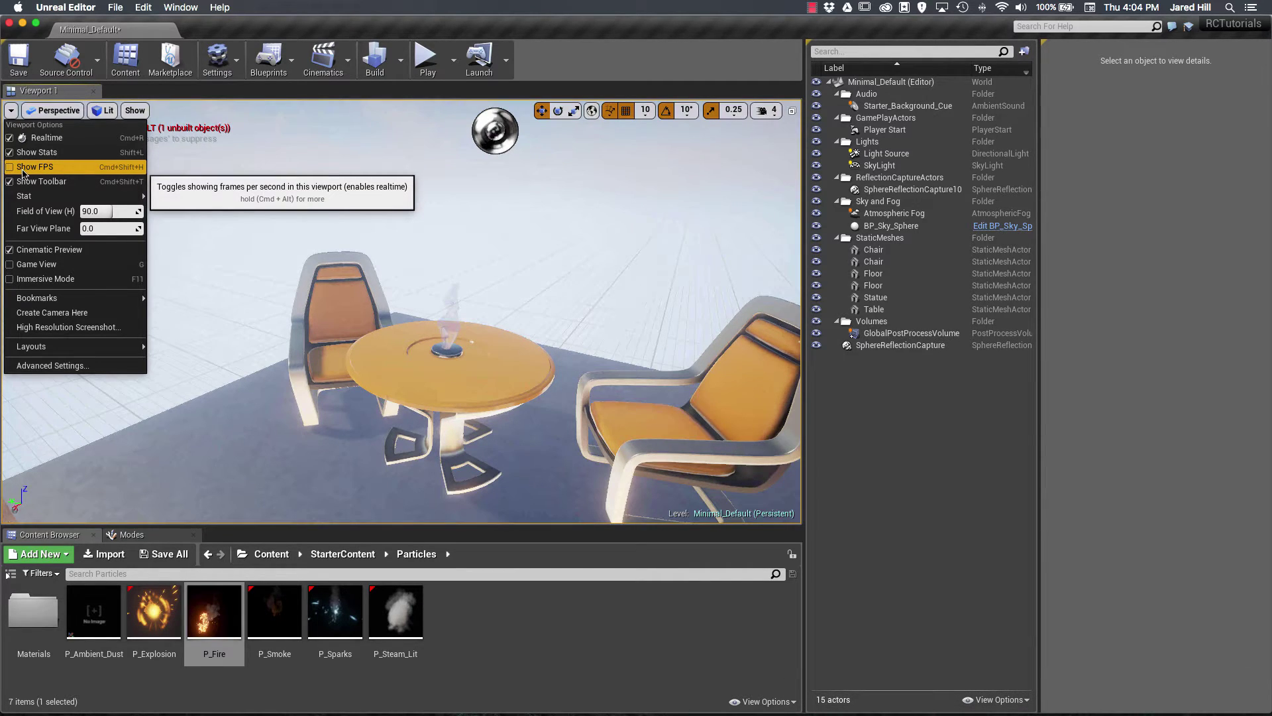
pyautogui.click(22, 170)
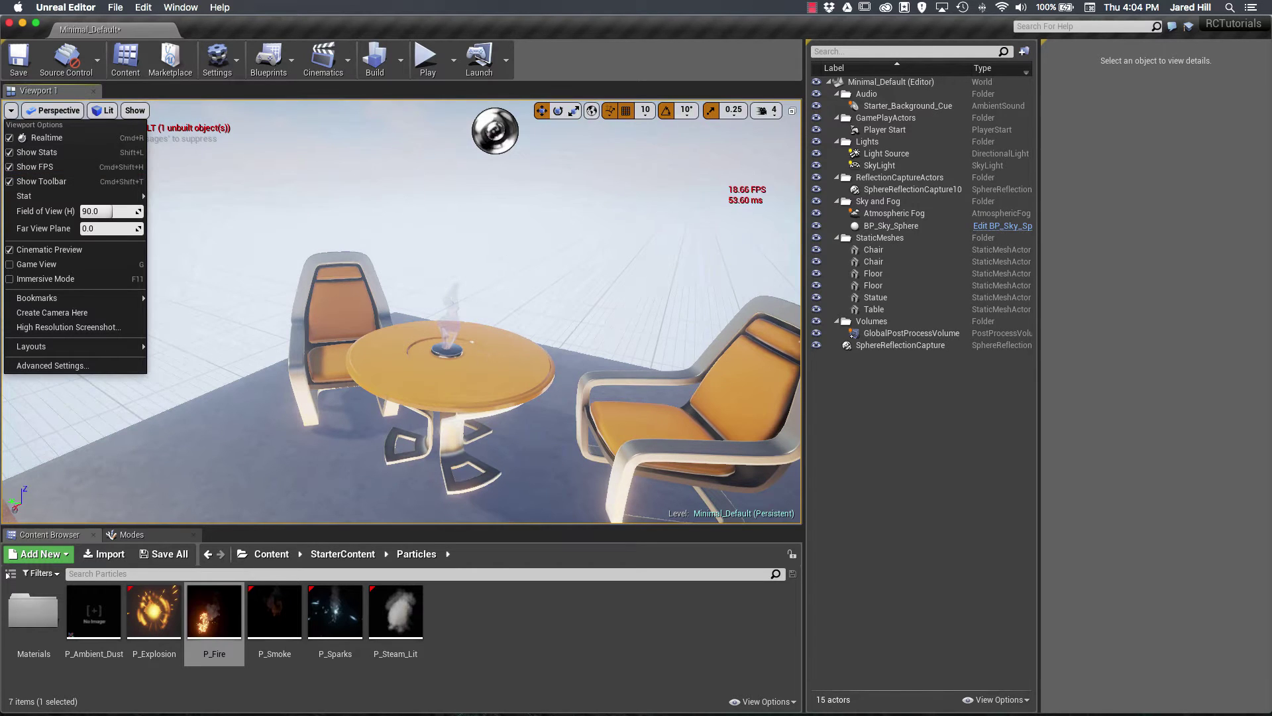
pyautogui.click(143, 153)
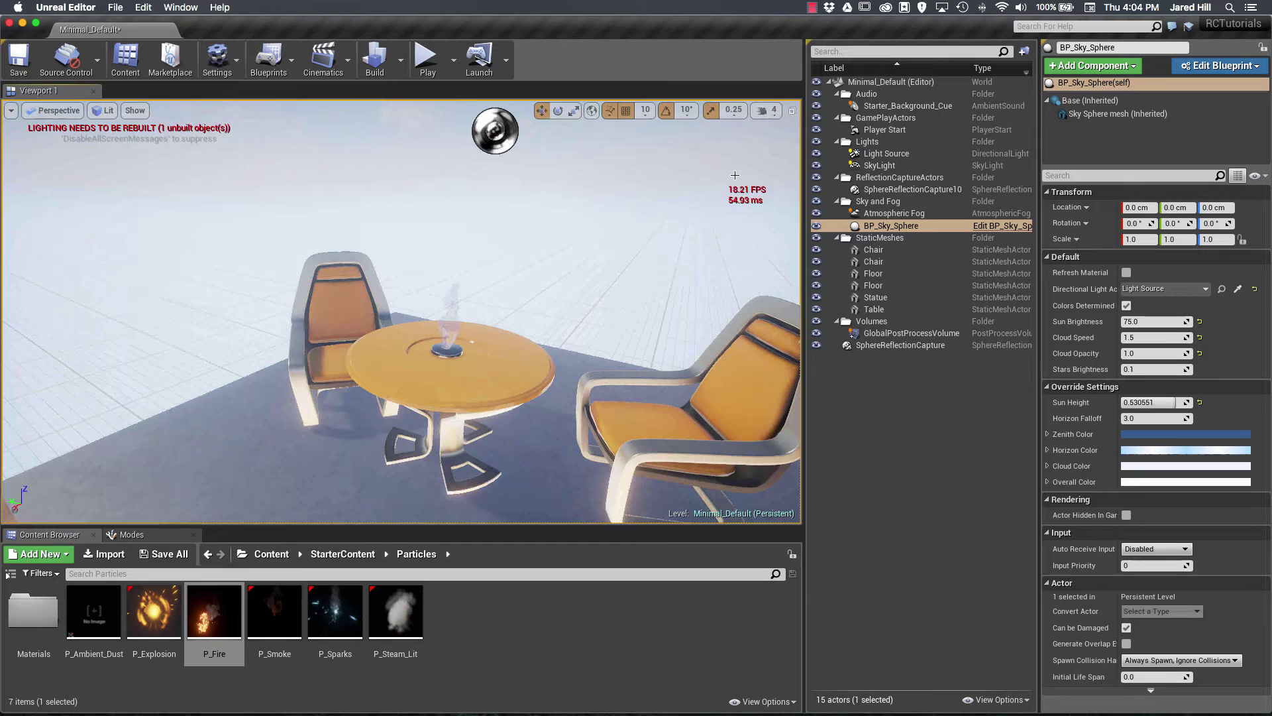
# Play the level, pause and stop it, then fly the camera back past the chairs
pyautogui.click(424, 61)
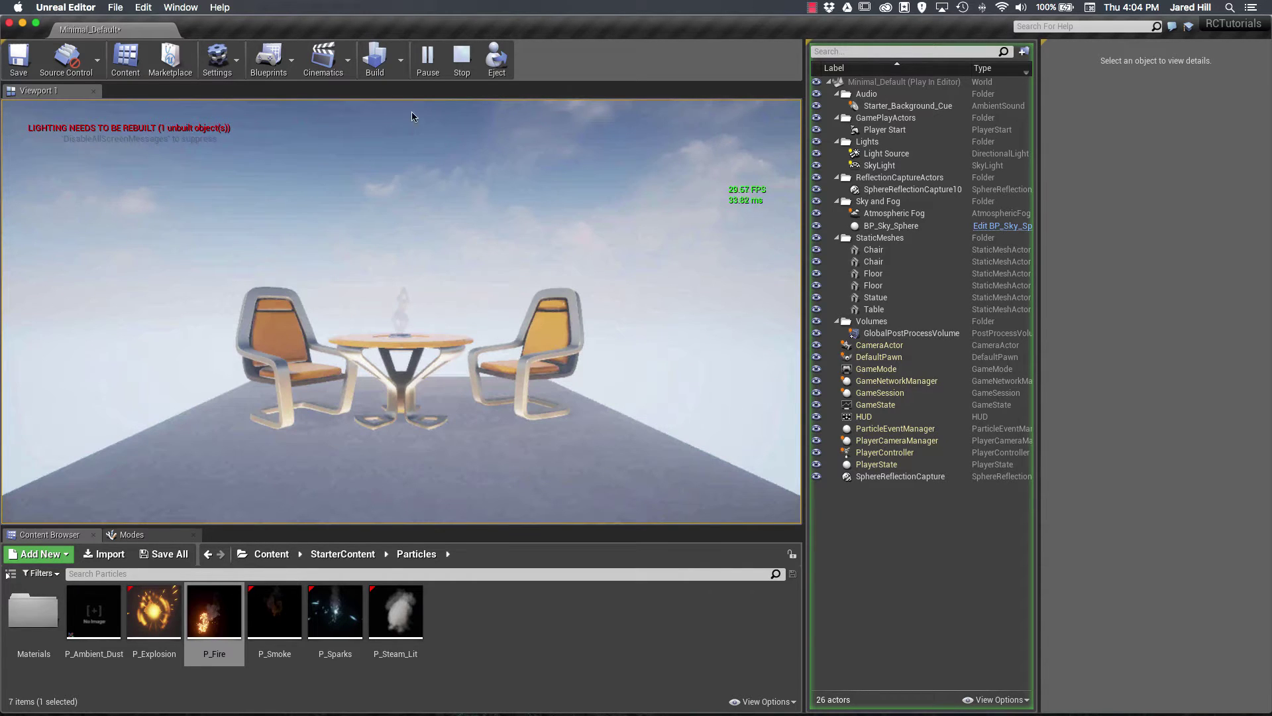
pyautogui.click(425, 63)
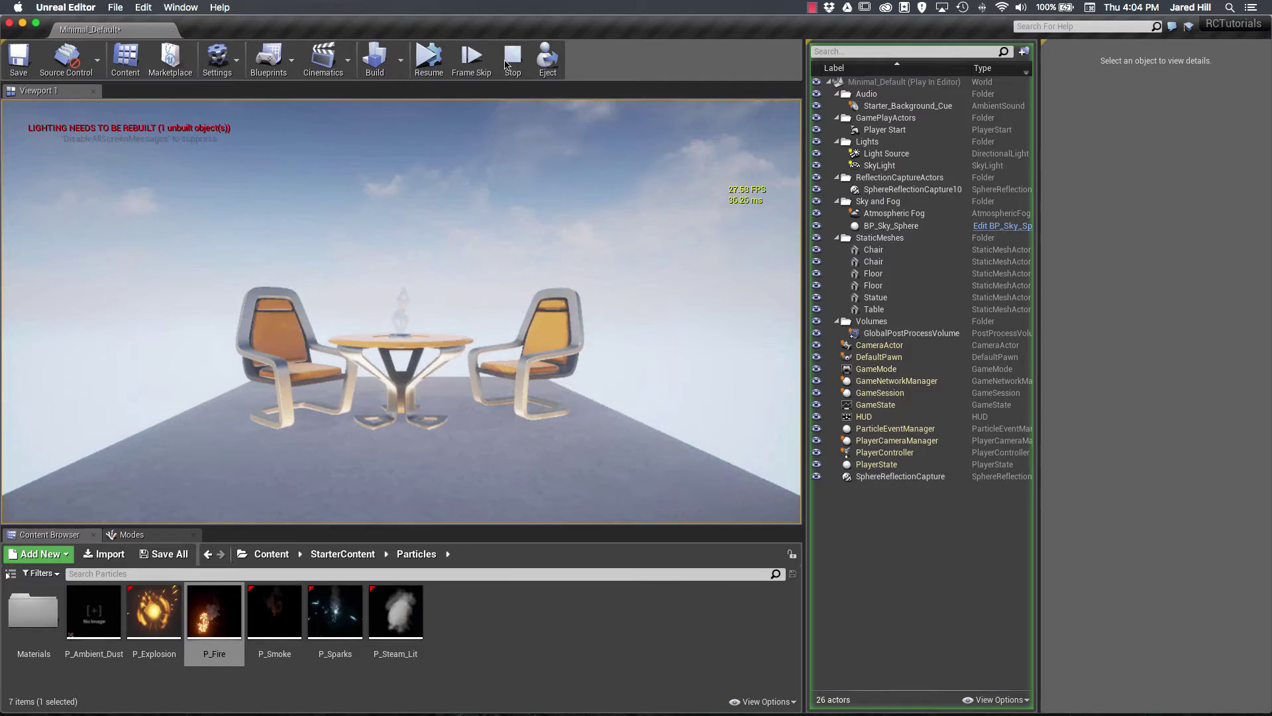
pyautogui.click(513, 61)
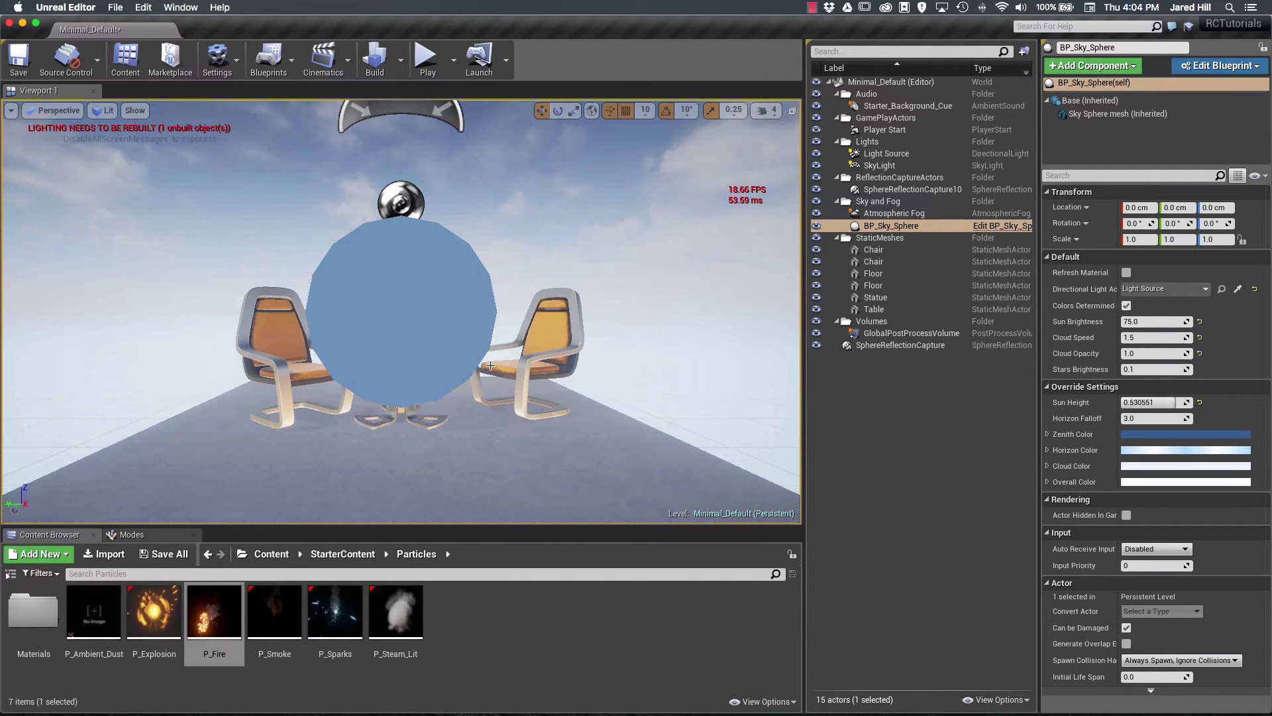
pyautogui.moveTo(487, 391); pyautogui.dragTo(487, 381)
pyautogui.moveTo(487, 381); pyautogui.dragTo(309, 242, button='right')
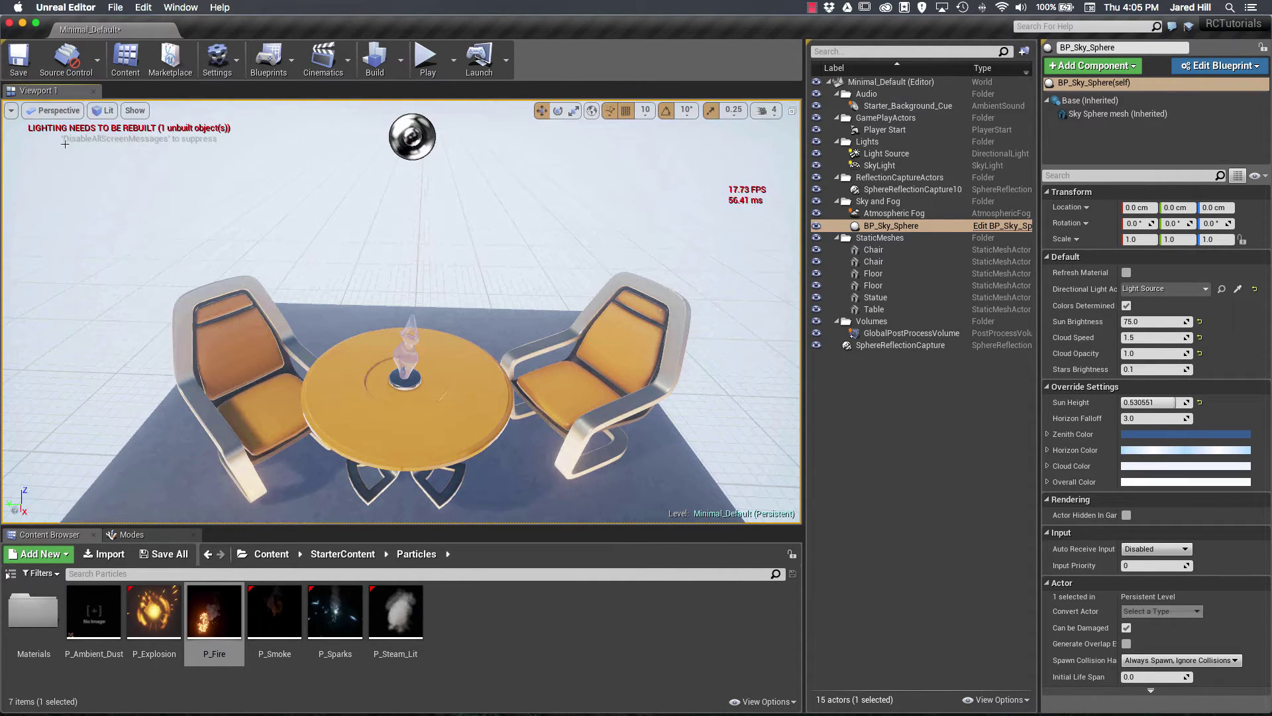
# Leave Show Stats and Show FPS unchecked and uncheck Show Toolbar in Viewport Options
pyautogui.click(10, 110)
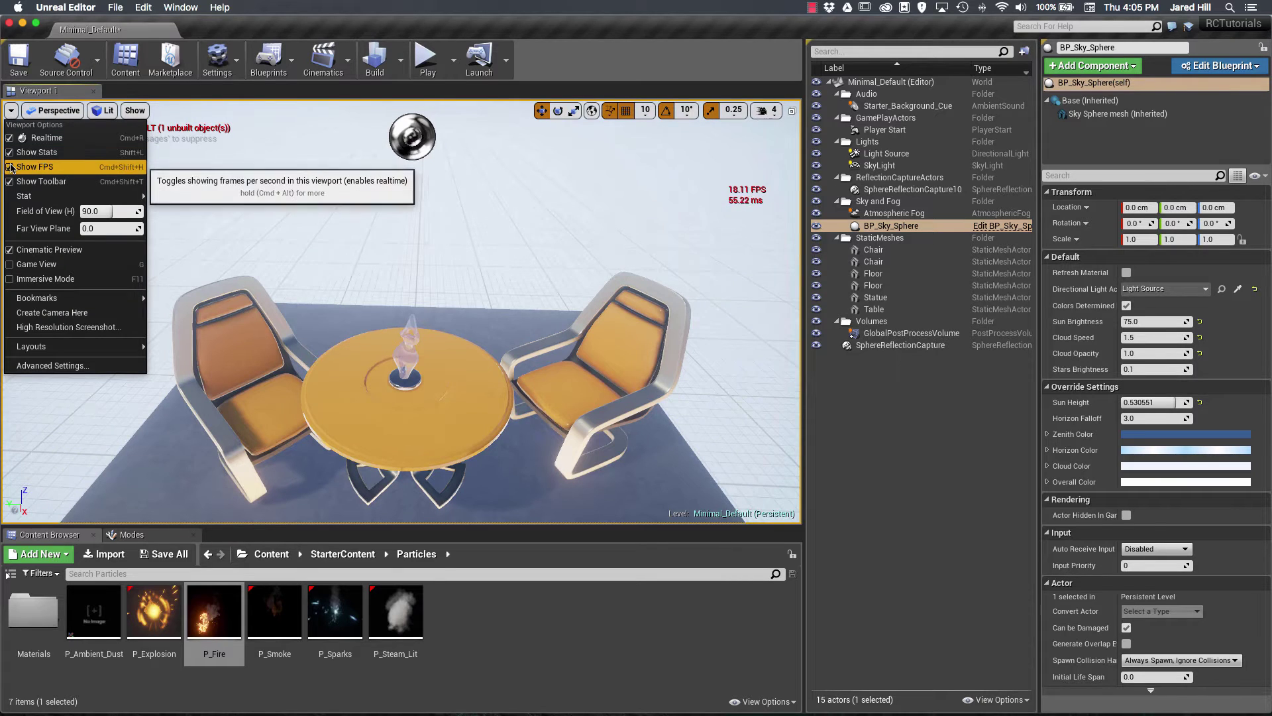
pyautogui.click(11, 167)
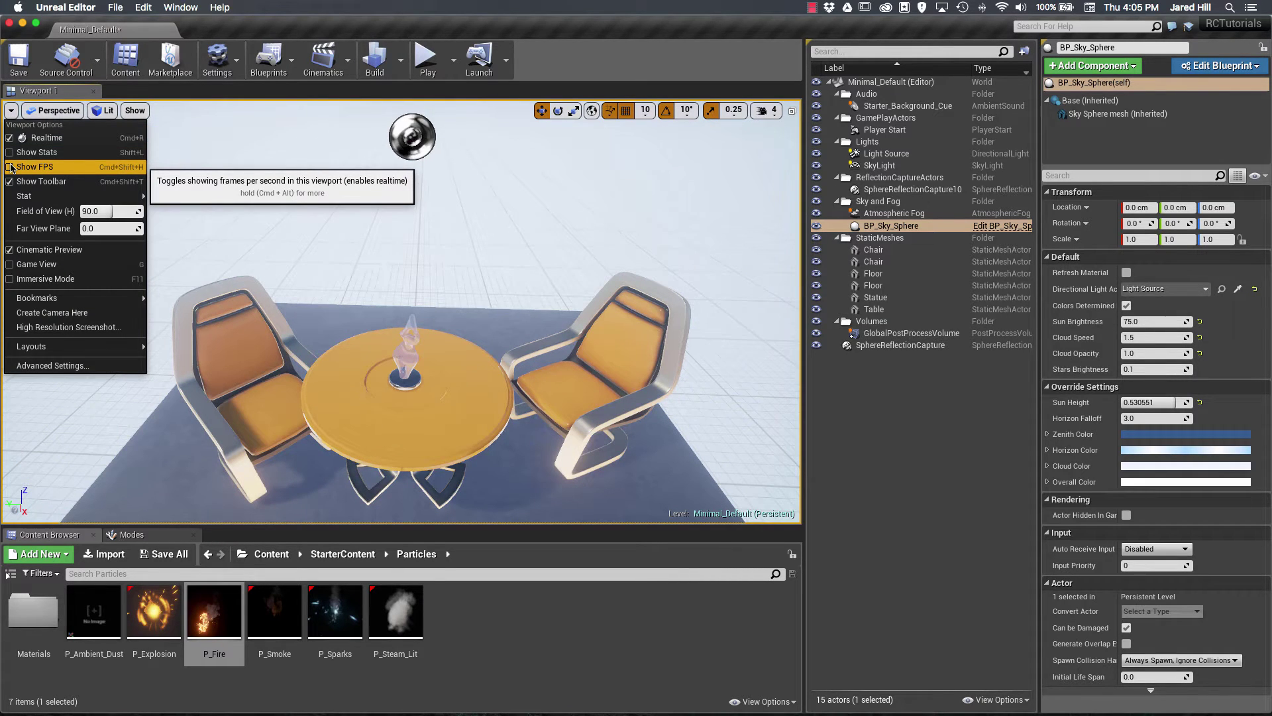
pyautogui.click(11, 152)
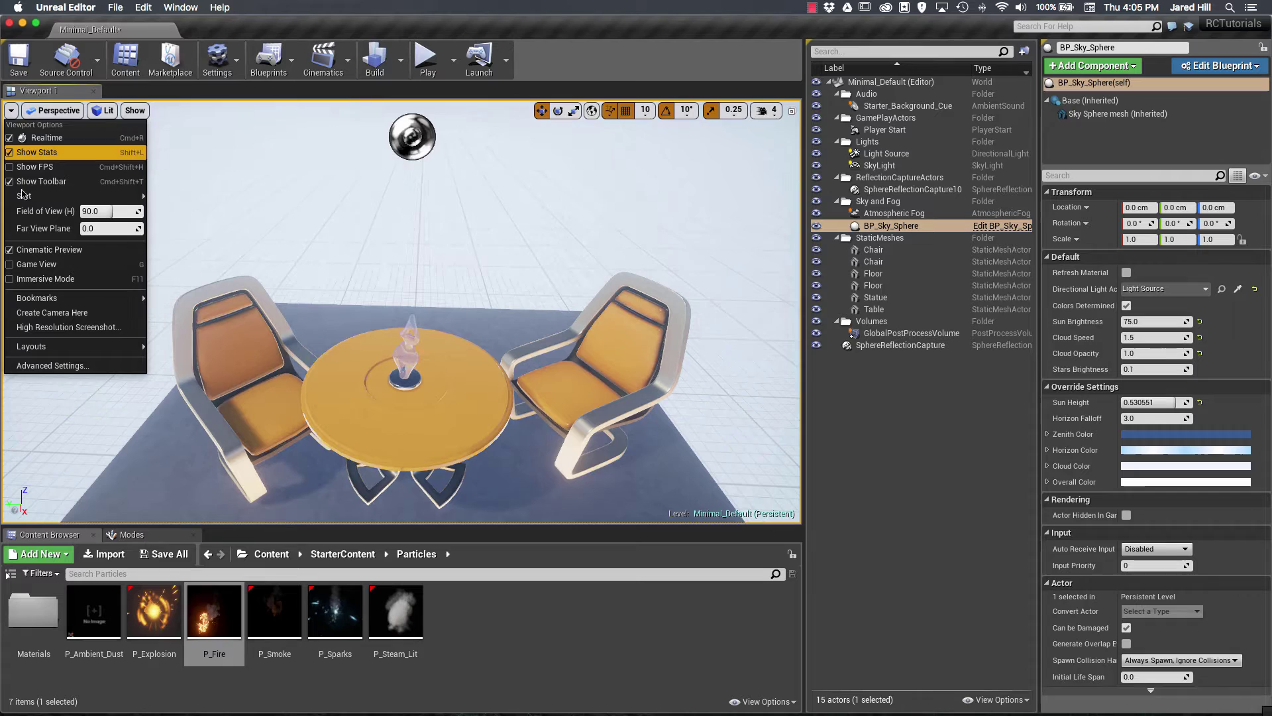
pyautogui.click(20, 152)
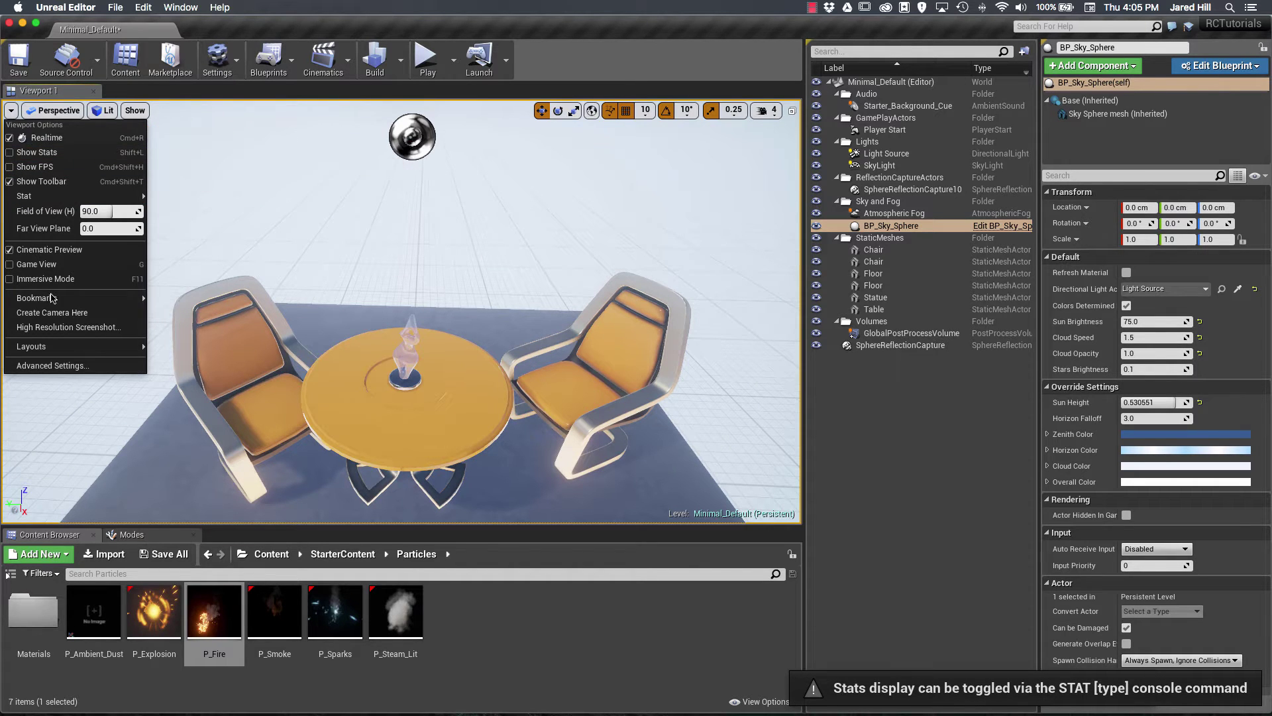
pyautogui.click(12, 154)
pyautogui.click(43, 168)
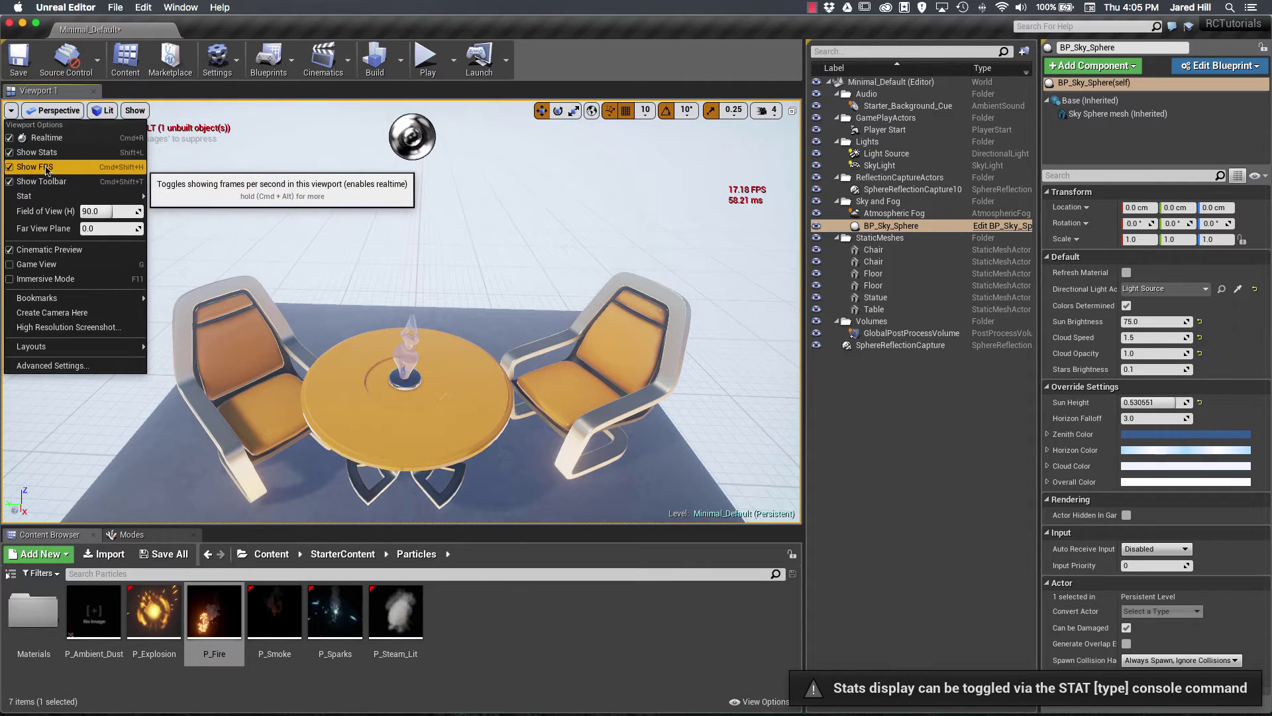
pyautogui.click(14, 154)
pyautogui.click(66, 167)
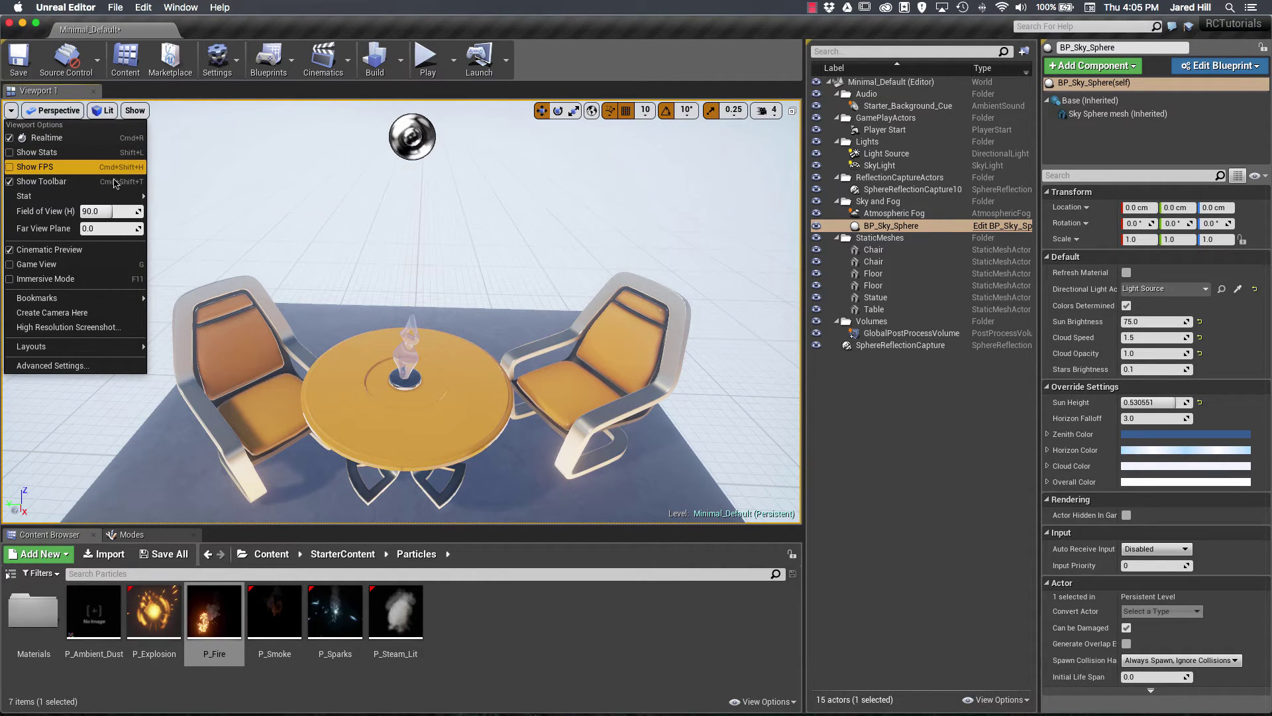
pyautogui.click(11, 182)
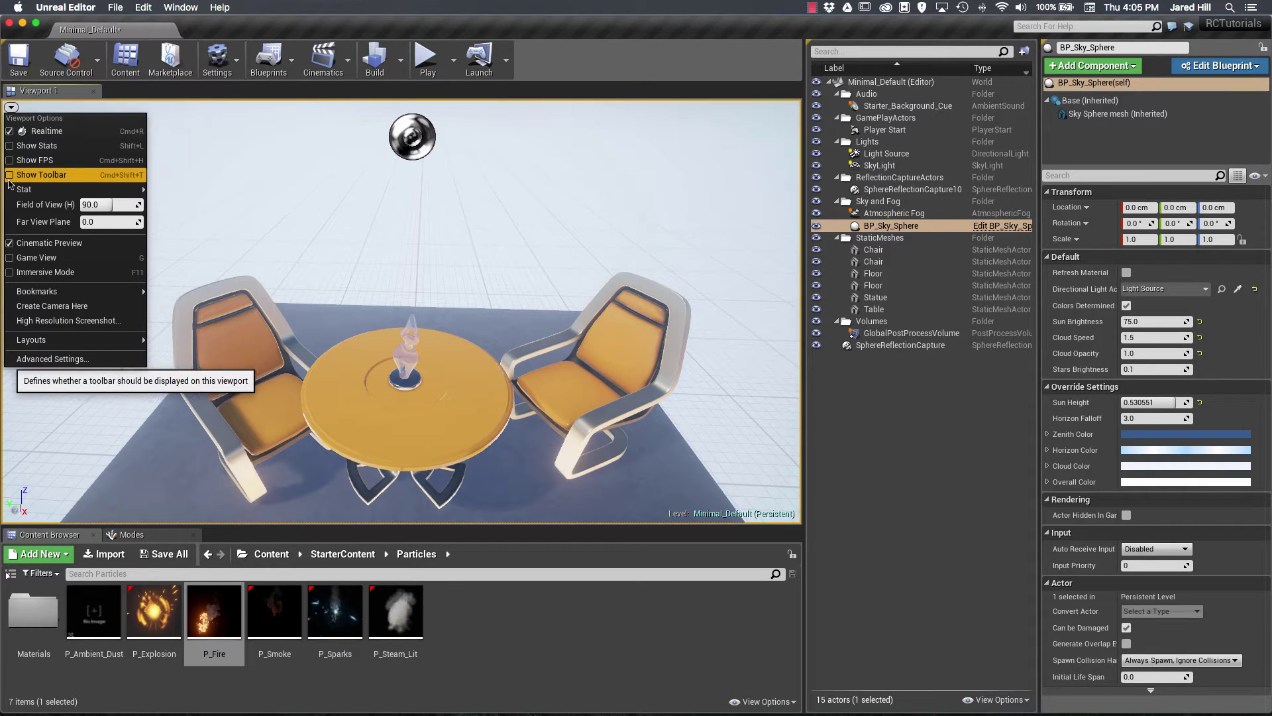
pyautogui.click(317, 166)
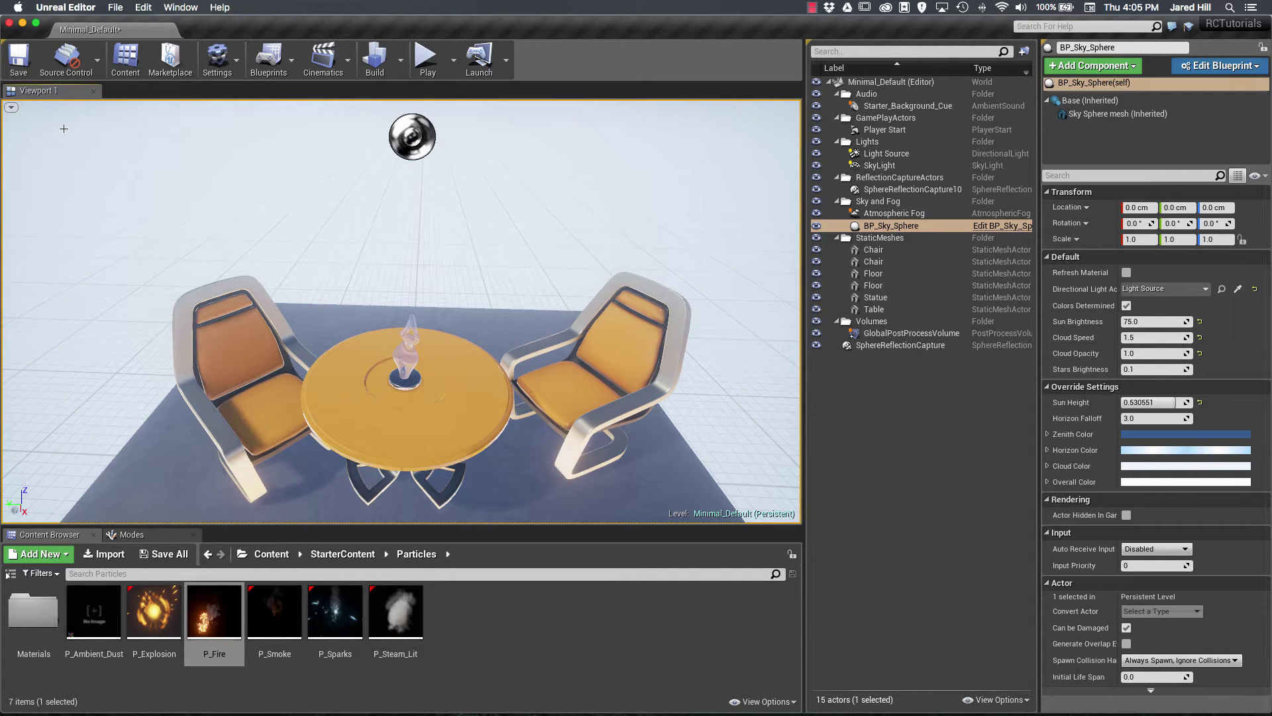
# Re-check Show Toolbar and browse the Stat > Advanced and Engine submenus
pyautogui.click(12, 108)
pyautogui.click(41, 181)
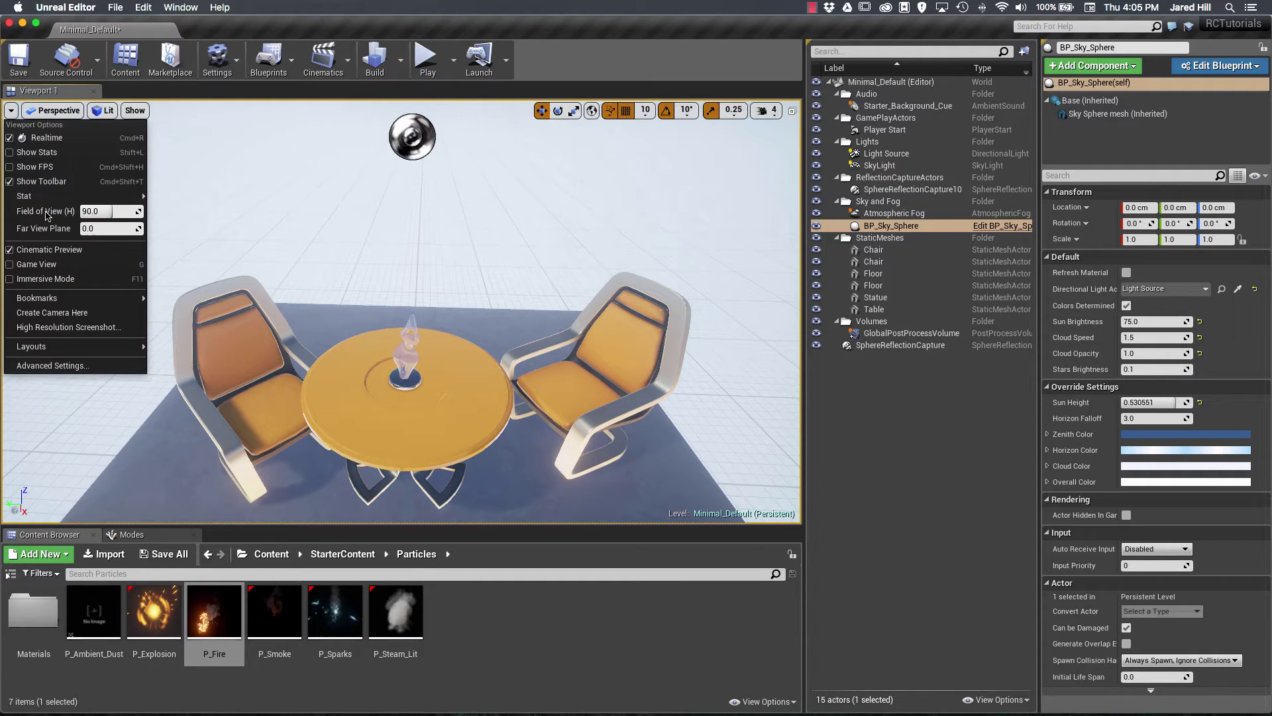
pyautogui.moveTo(50, 198)
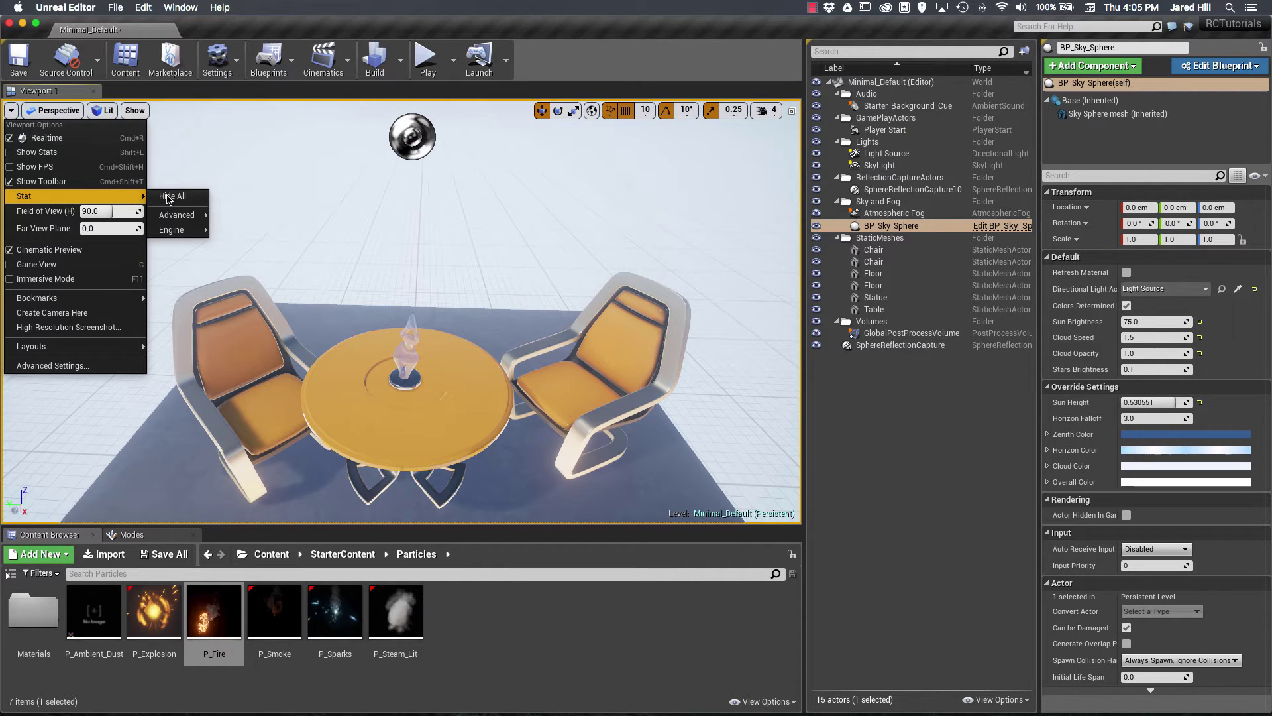
pyautogui.moveTo(197, 218)
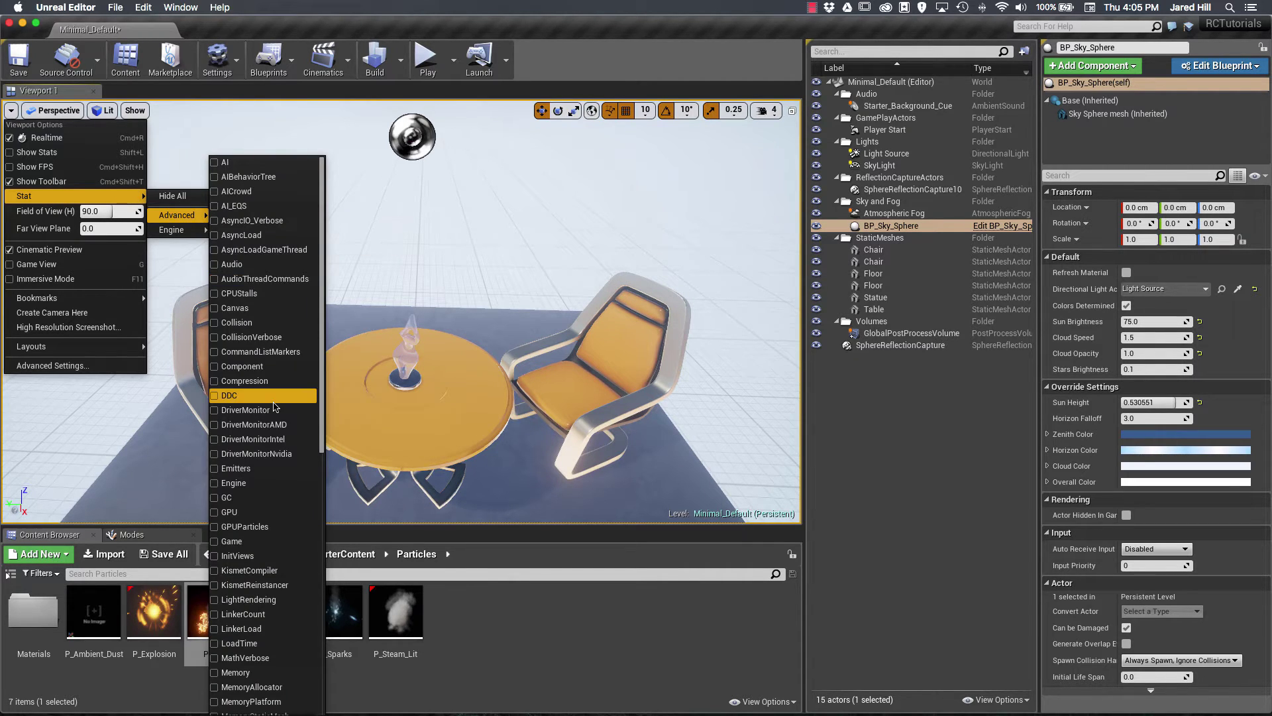
pyautogui.scroll(-10, 275, 404)
pyautogui.scroll(10, 275, 406)
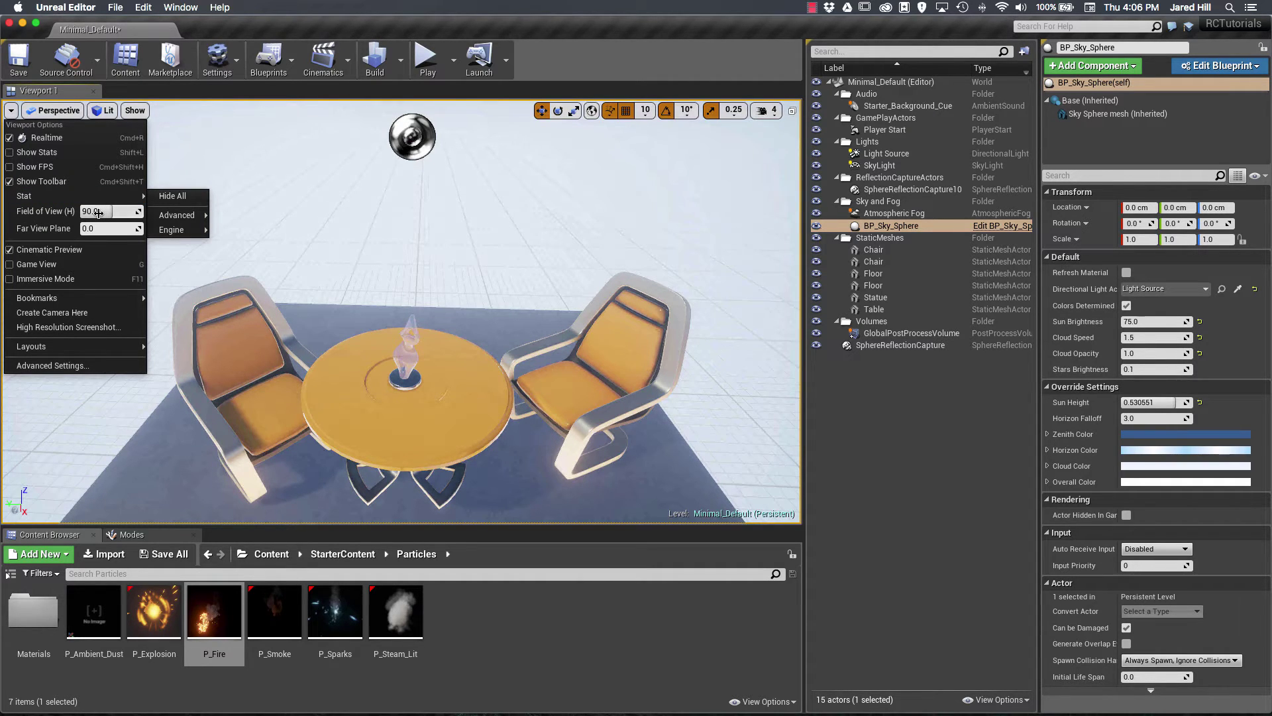
pyautogui.moveTo(98, 212)
pyautogui.mouseDown()
pyautogui.moveTo(149, 212)
pyautogui.moveTo(90, 211)
pyautogui.moveTo(126, 211)
pyautogui.moveTo(102, 211)
pyautogui.mouseUp()
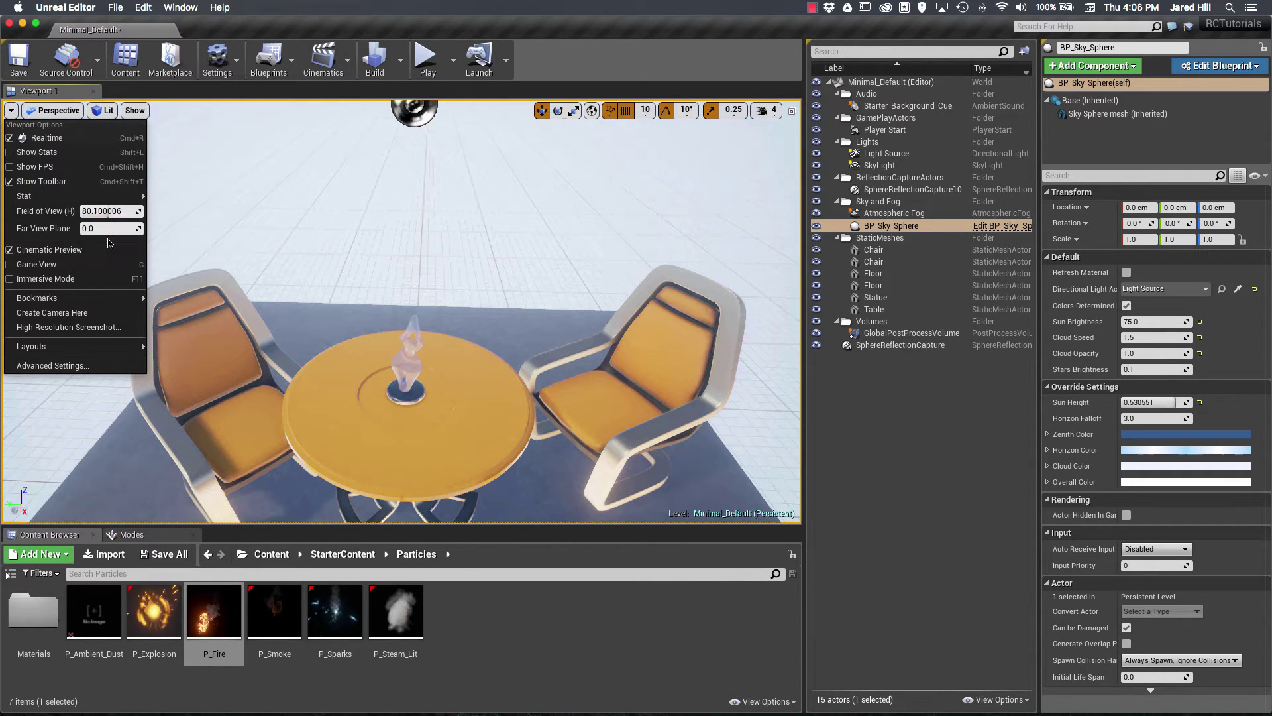
pyautogui.press('Escape')
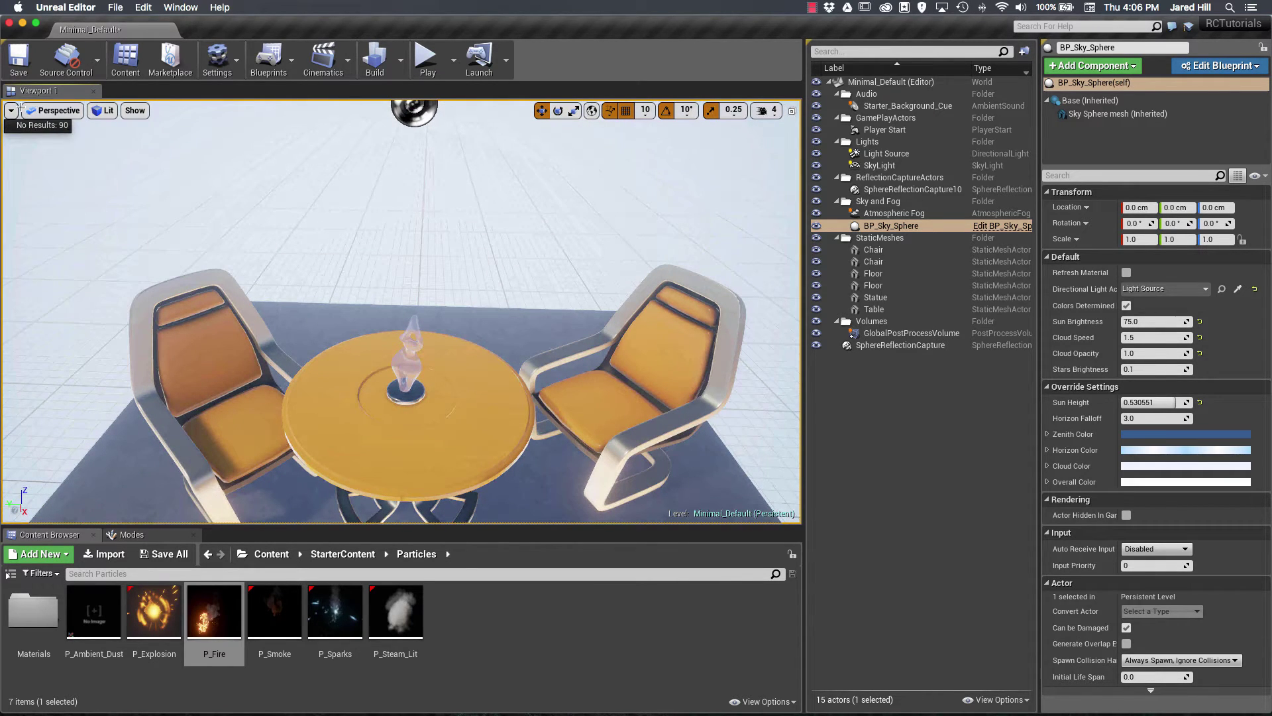
pyautogui.click(16, 121)
pyautogui.click(11, 111)
pyautogui.click(120, 212)
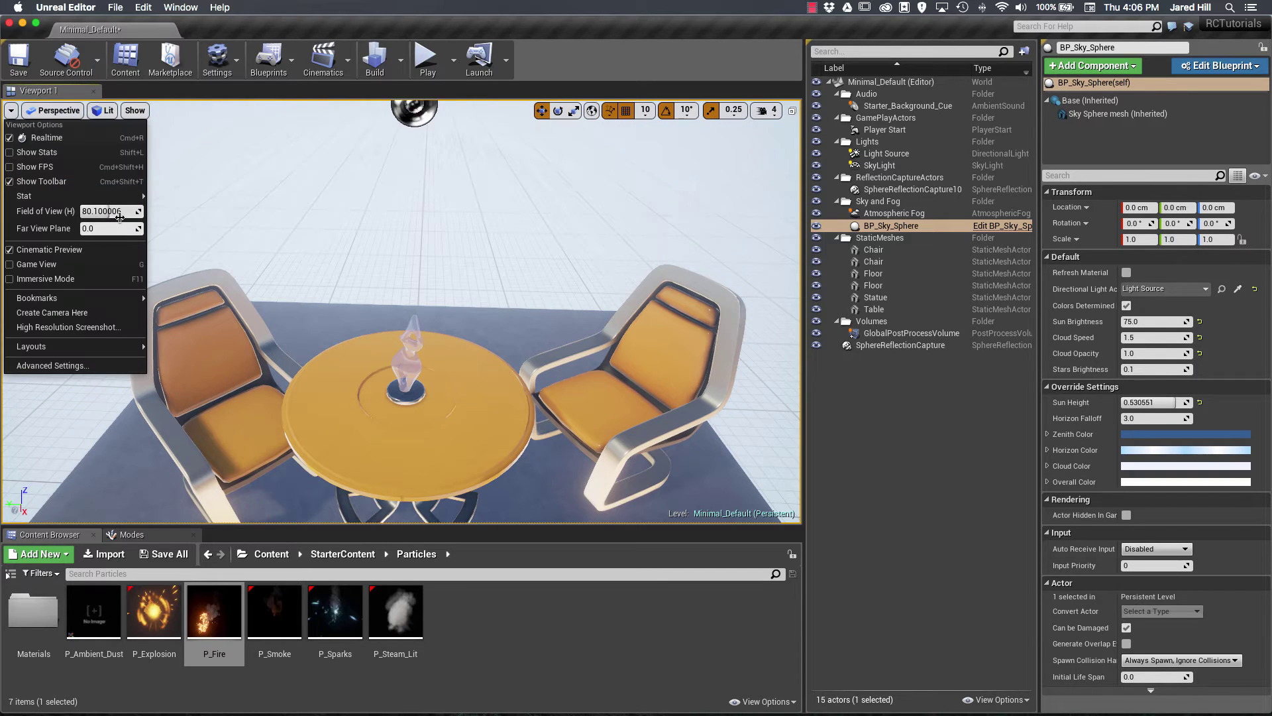
pyautogui.write('90')
pyautogui.press('Return')
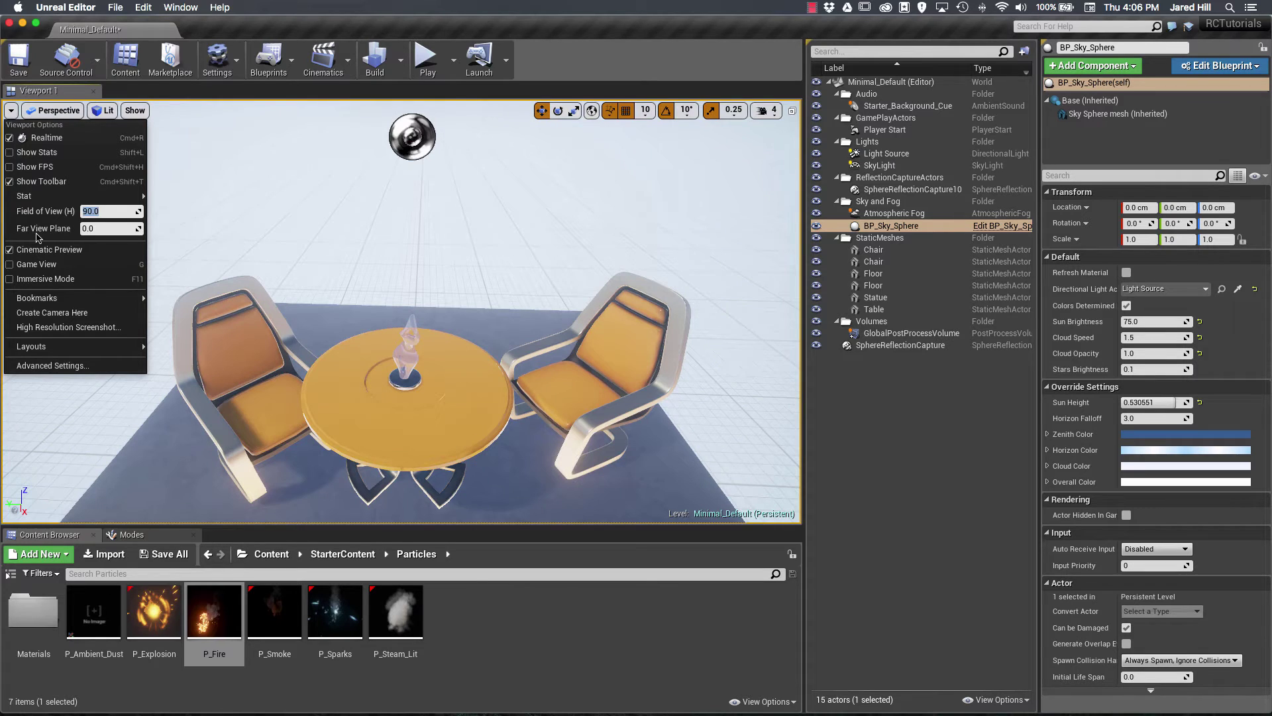
pyautogui.click(96, 226)
pyautogui.moveTo(97, 226); pyautogui.dragTo(66, 228)
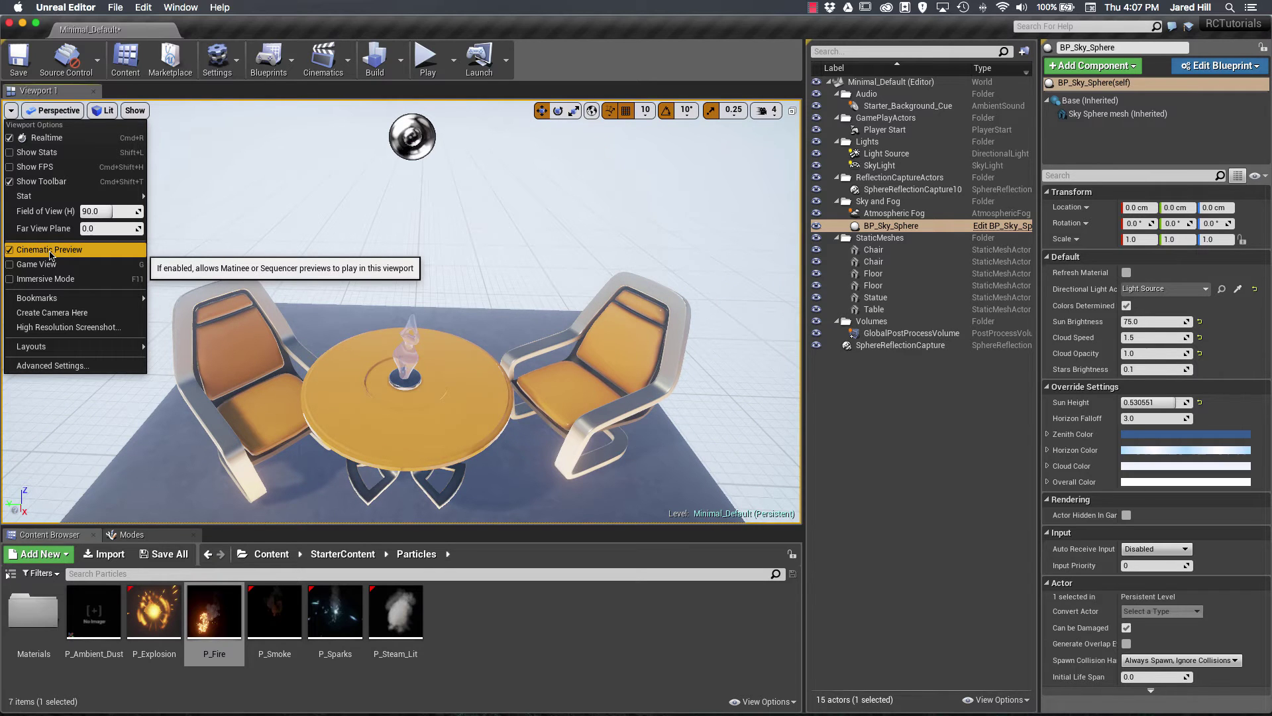
# Keep Cinematic Preview on, enable Game View to hide editor icons, and nudge the camera forward
pyautogui.click(10, 251)
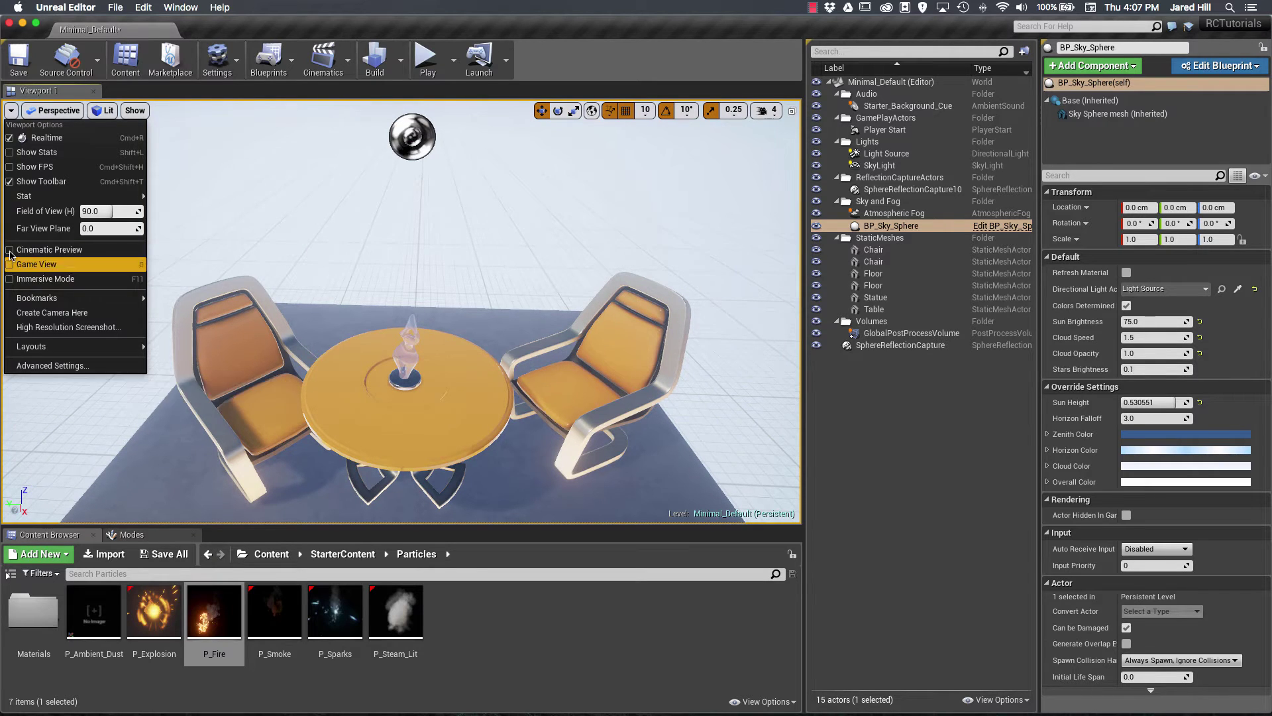
pyautogui.click(10, 252)
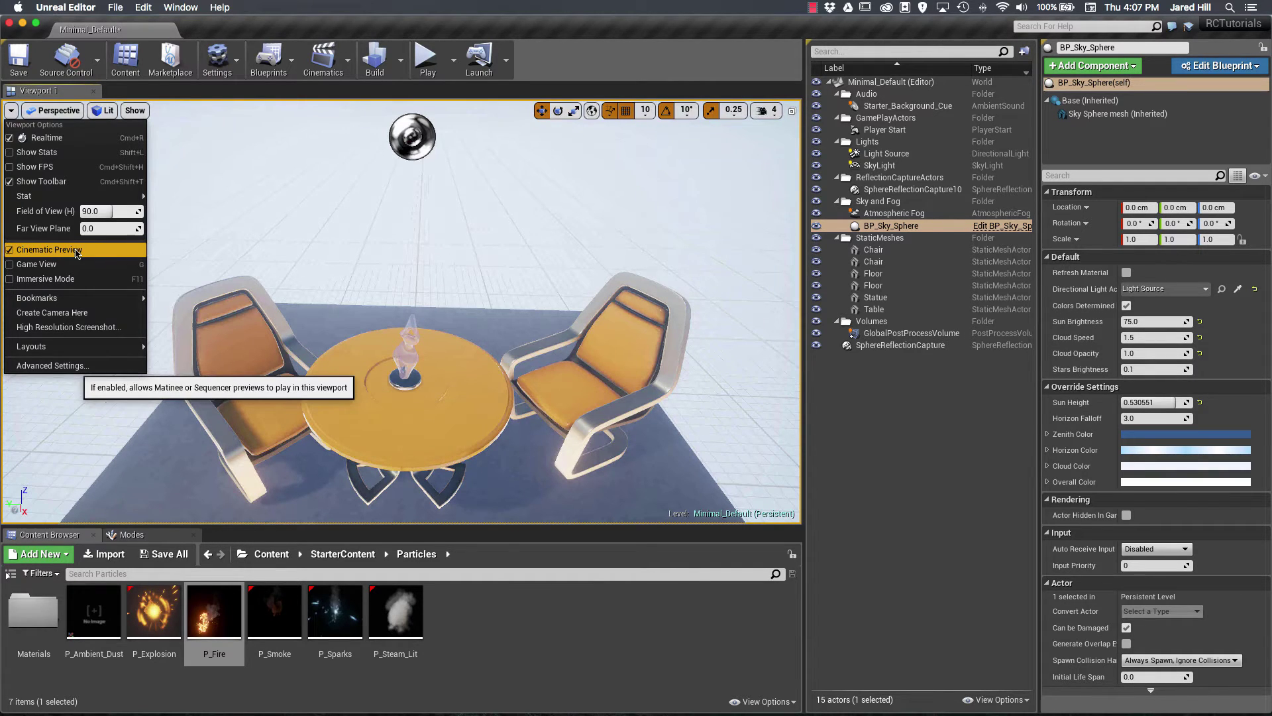
pyautogui.click(10, 265)
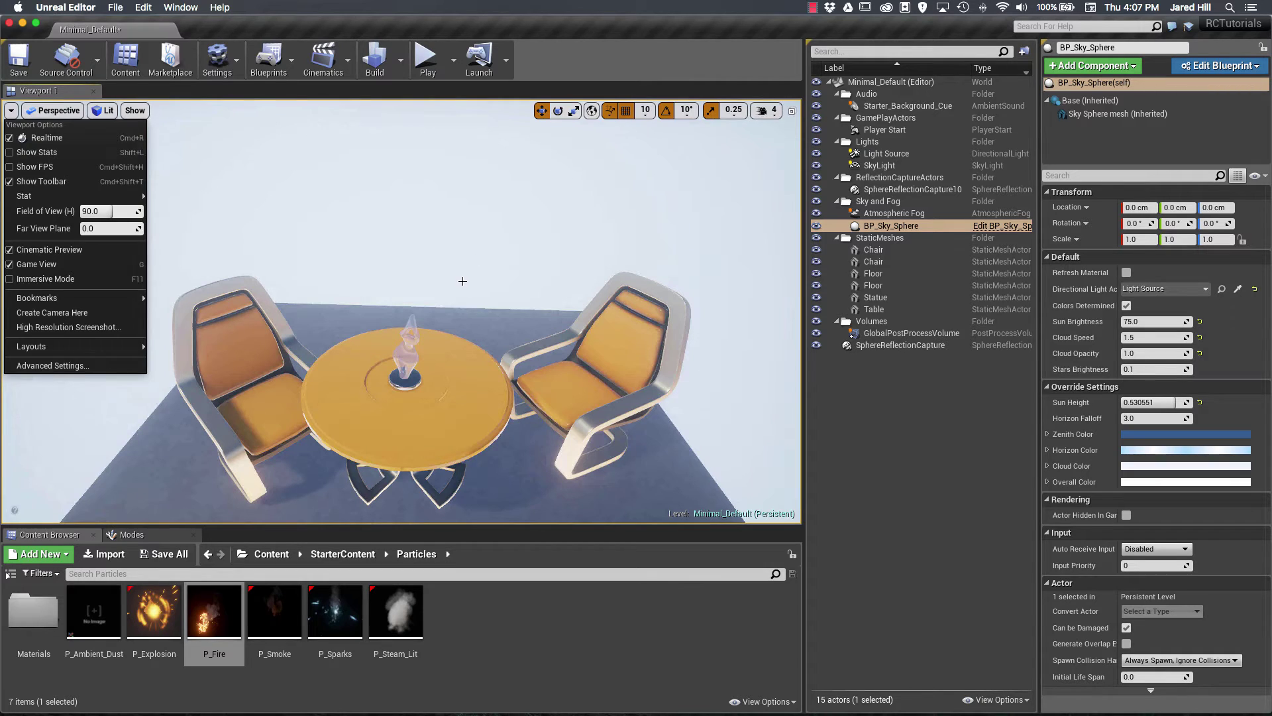
pyautogui.click(394, 299)
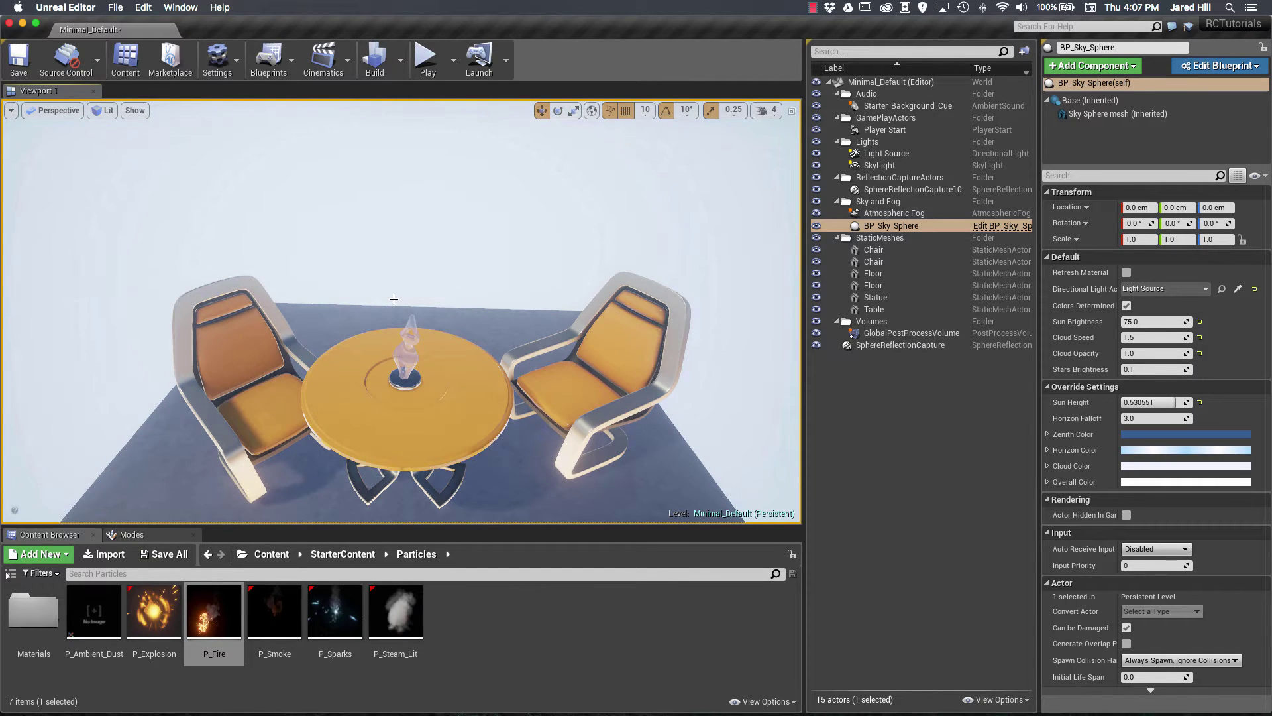
pyautogui.moveTo(398, 298)
pyautogui.mouseDown()
pyautogui.moveTo(397, 278)
pyautogui.moveTo(398, 311)
pyautogui.mouseUp()
pyautogui.moveTo(397, 311); pyautogui.dragTo(397, 298, button='middle')
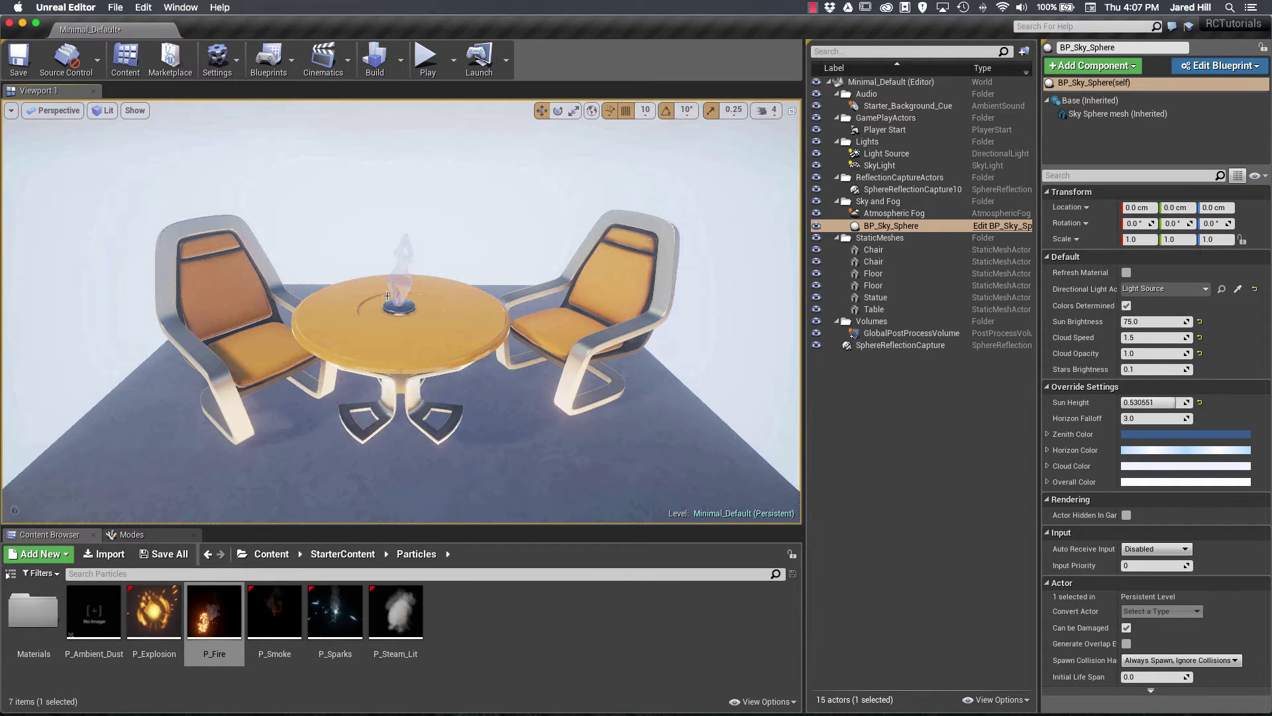
pyautogui.click(11, 110)
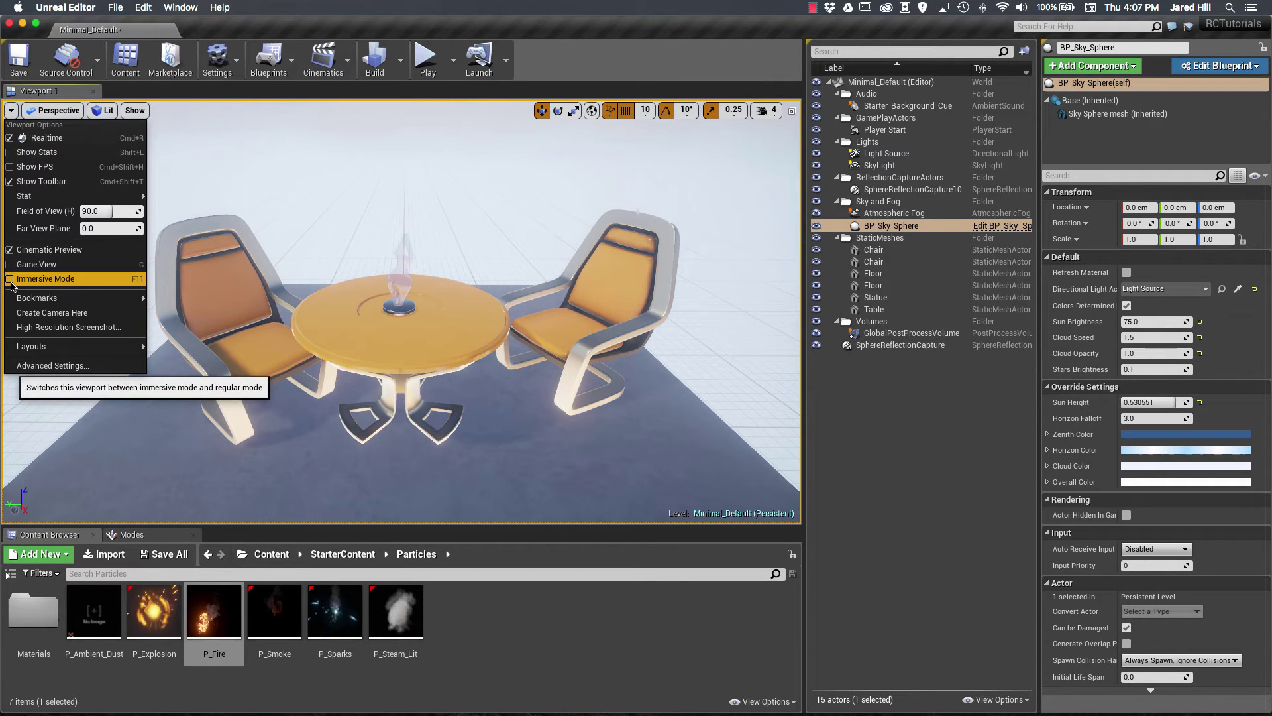
pyautogui.click(12, 279)
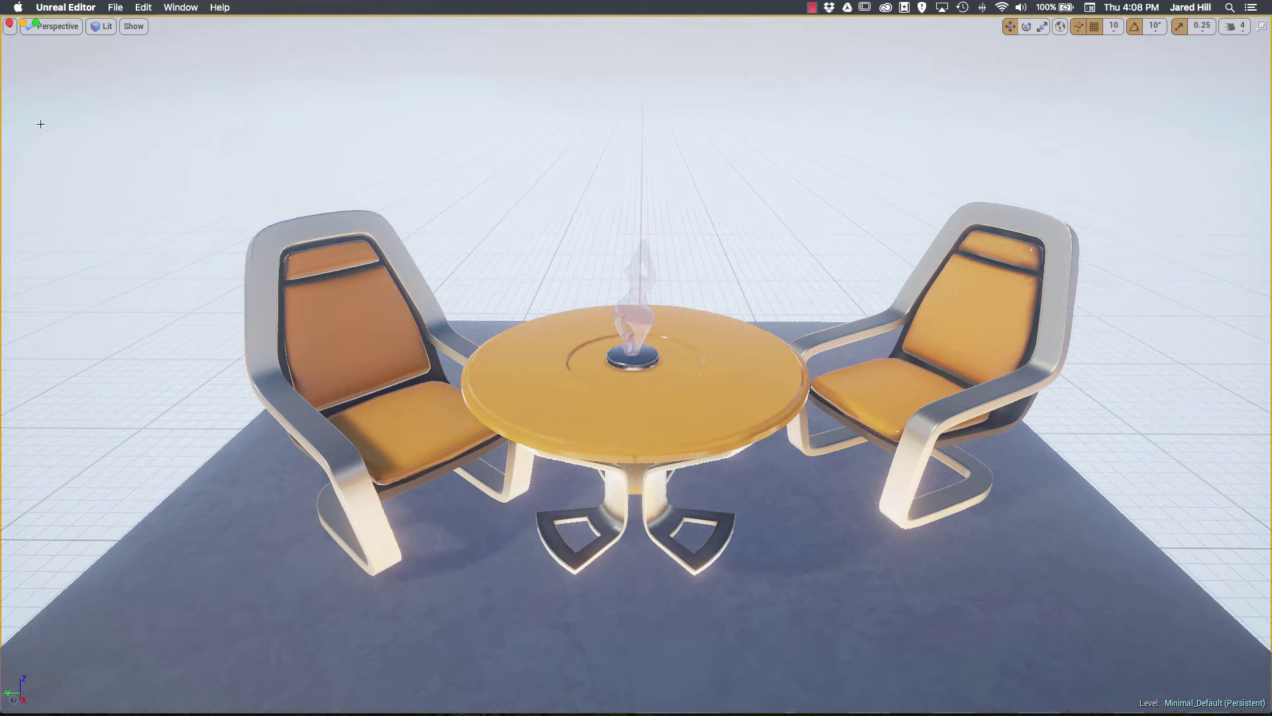
pyautogui.click(10, 26)
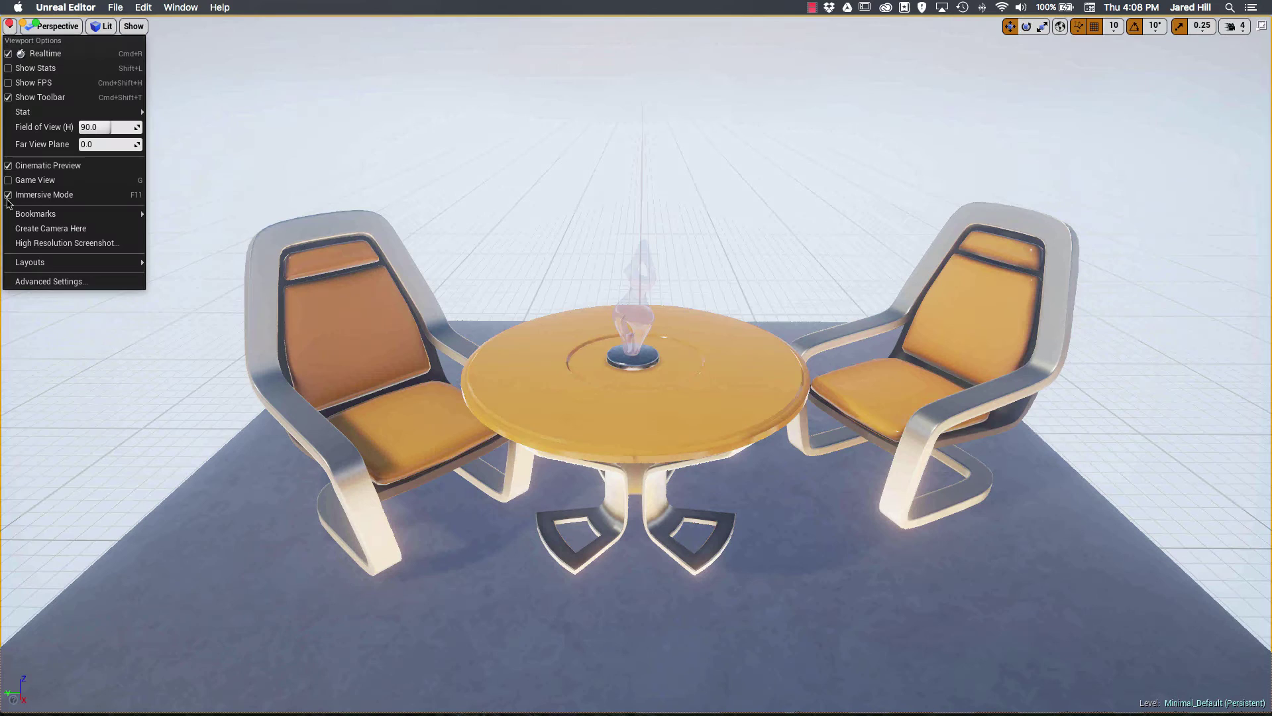
pyautogui.click(856, 131)
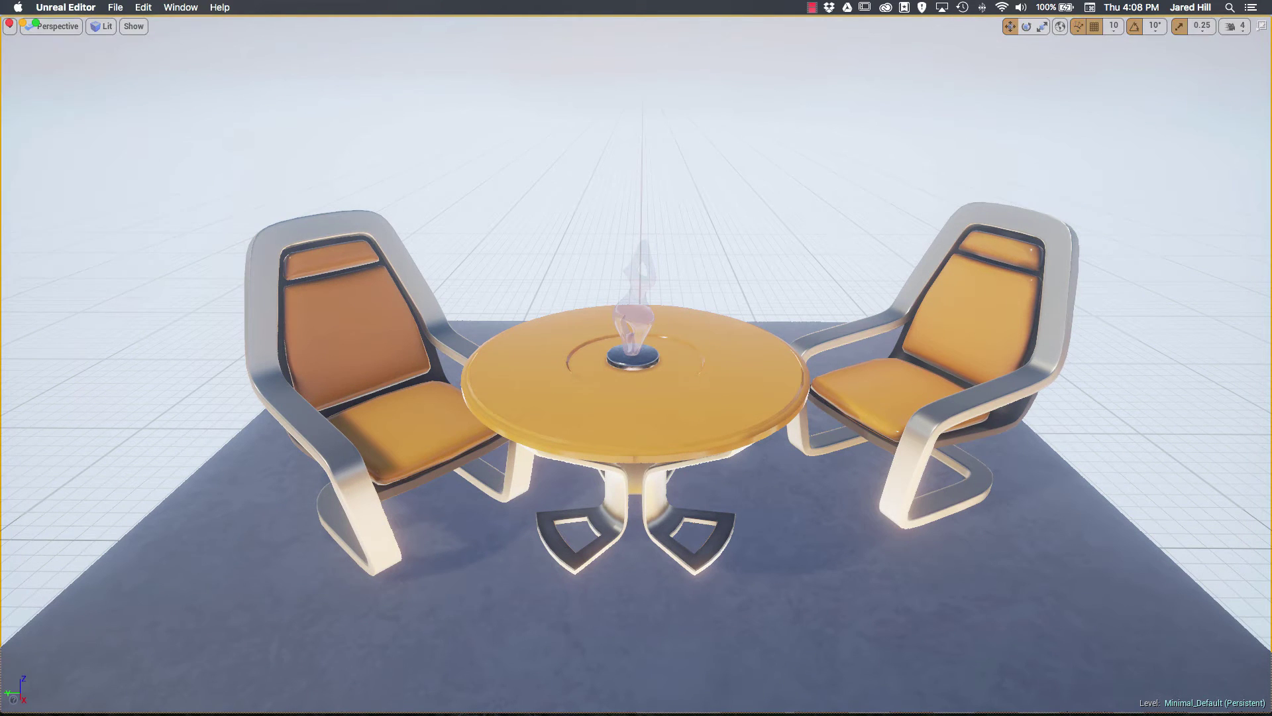
pyautogui.click(1262, 27)
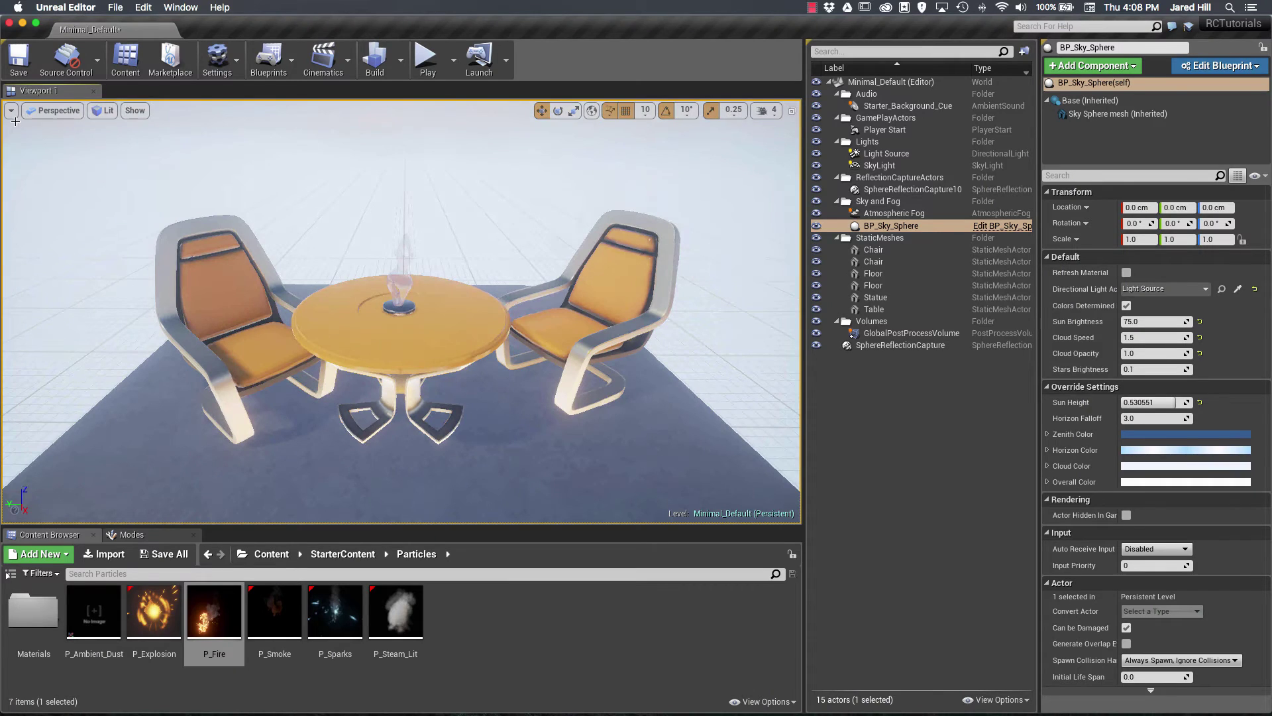
pyautogui.click(10, 110)
# Save the current table-and-chairs view as Bookmark 0
pyautogui.moveTo(65, 296)
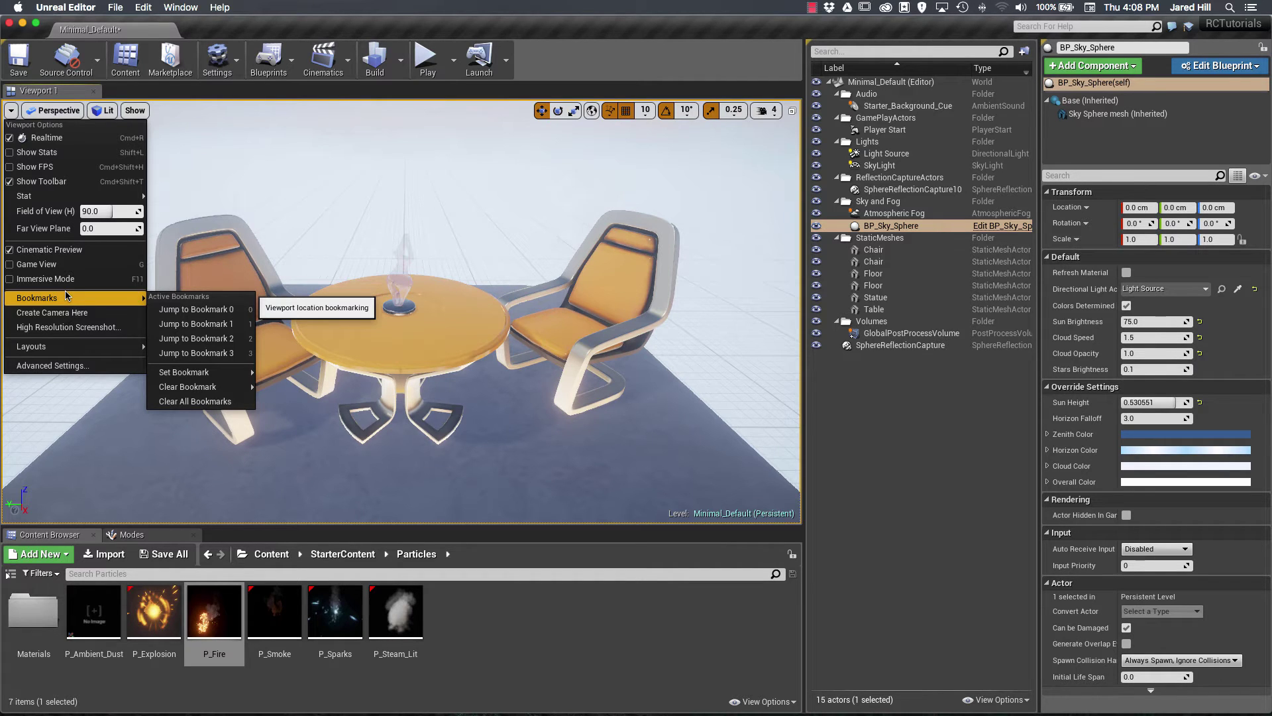
pyautogui.moveTo(239, 372)
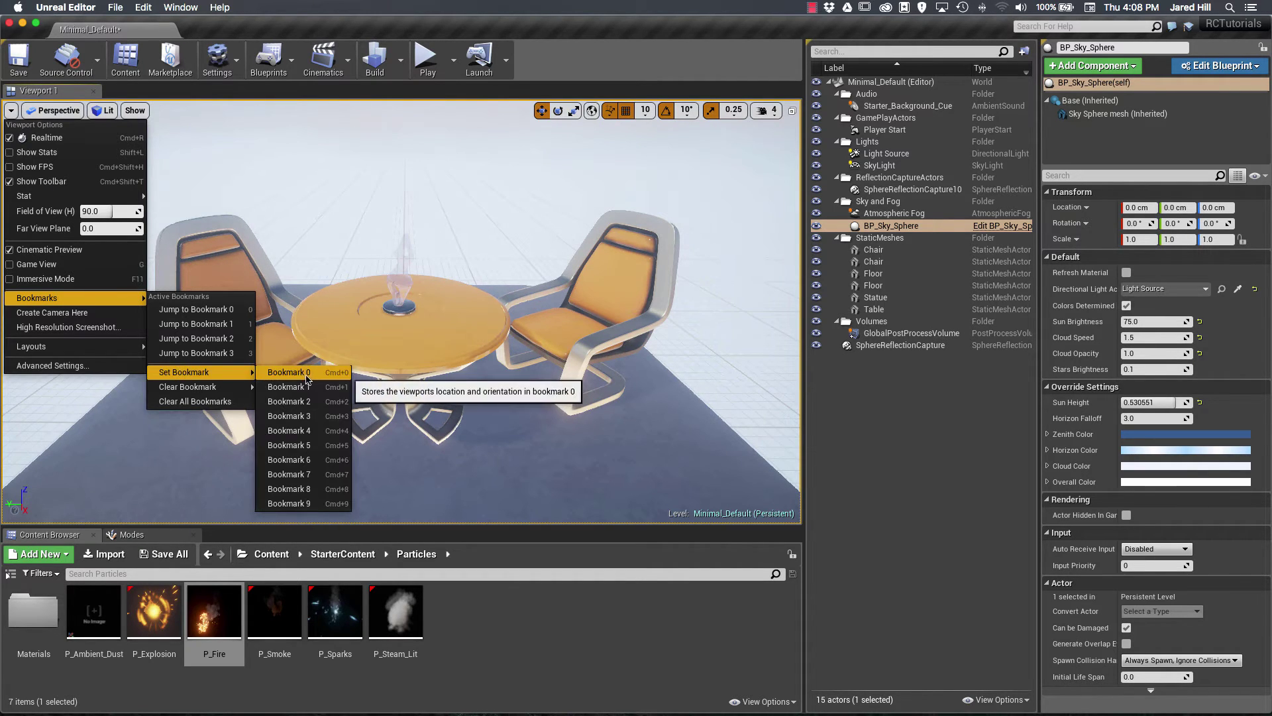
pyautogui.click(289, 386)
# Move the camera away, then jump back to Bookmark 0
pyautogui.moveTo(347, 278); pyautogui.dragTo(348, 278, button='right')
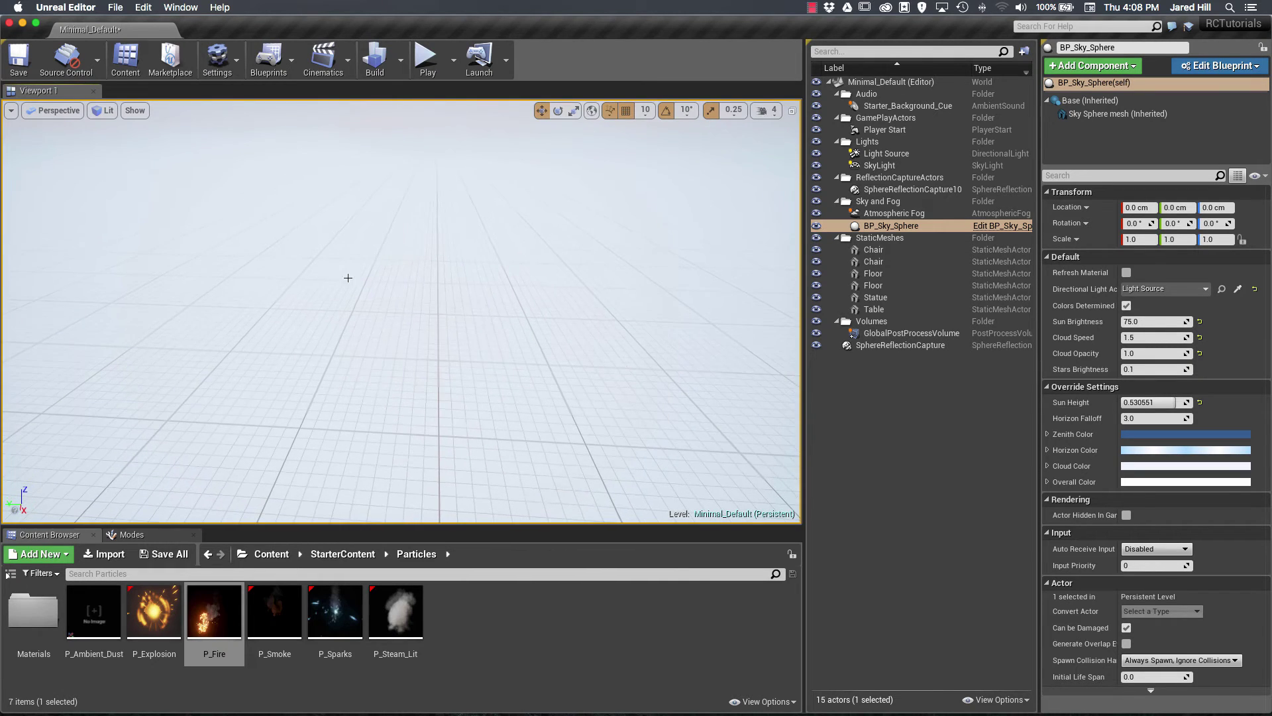
pyautogui.click(11, 110)
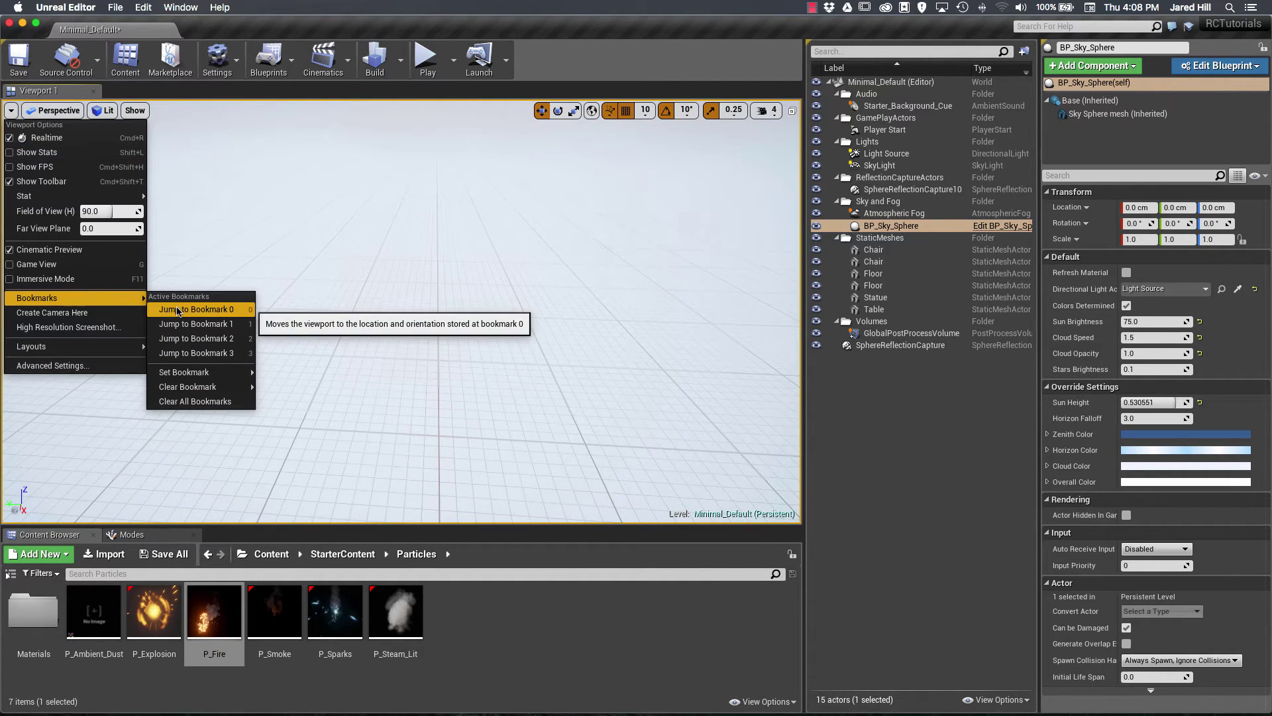
pyautogui.click(173, 310)
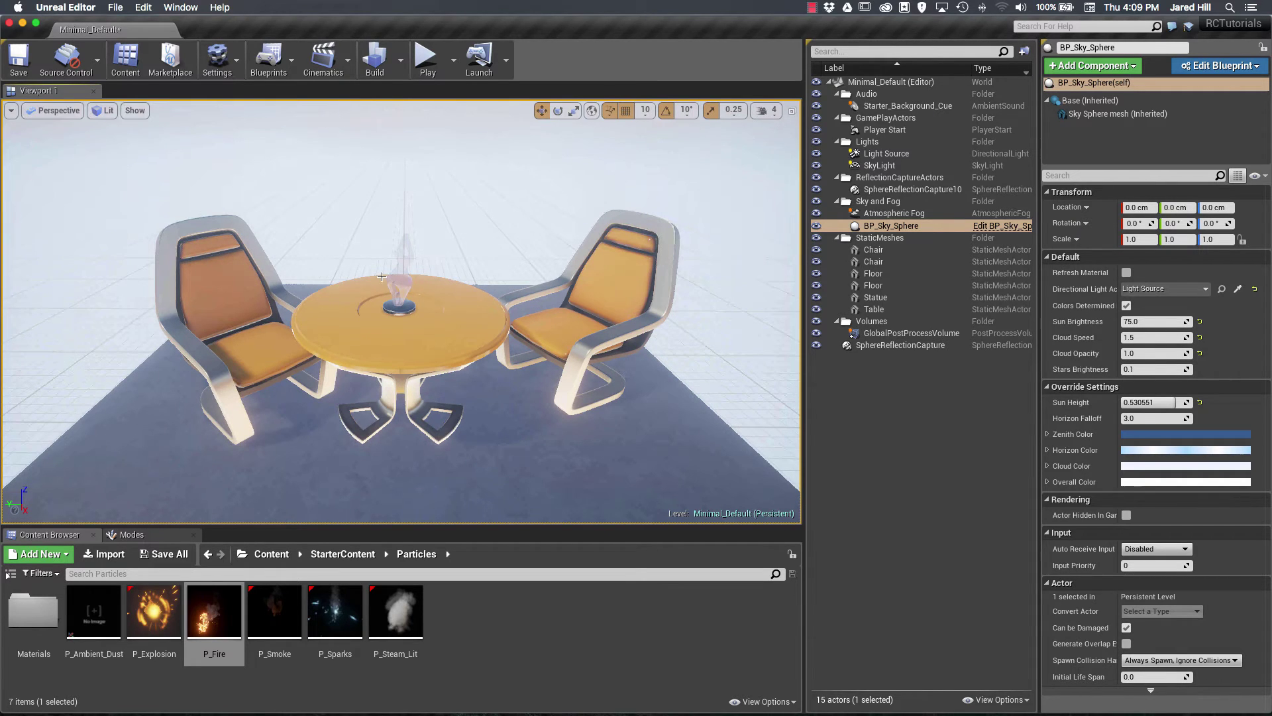
pyautogui.click(11, 110)
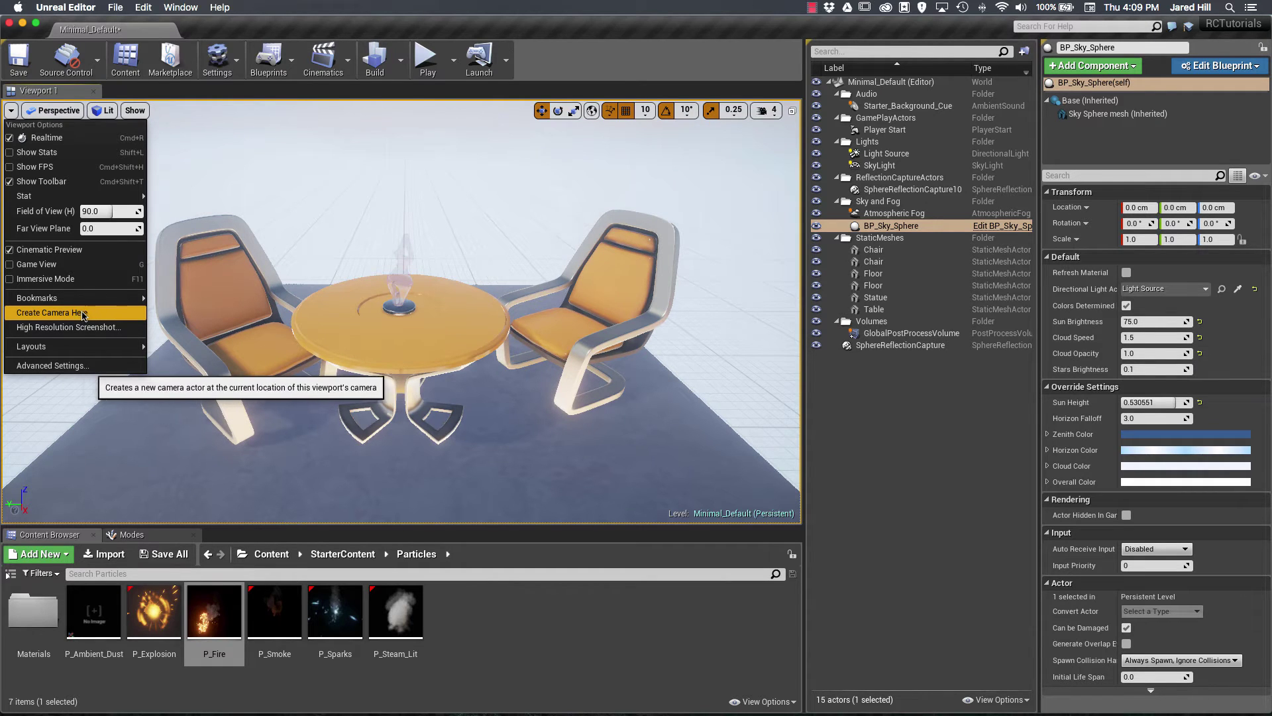
pyautogui.moveTo(73, 355)
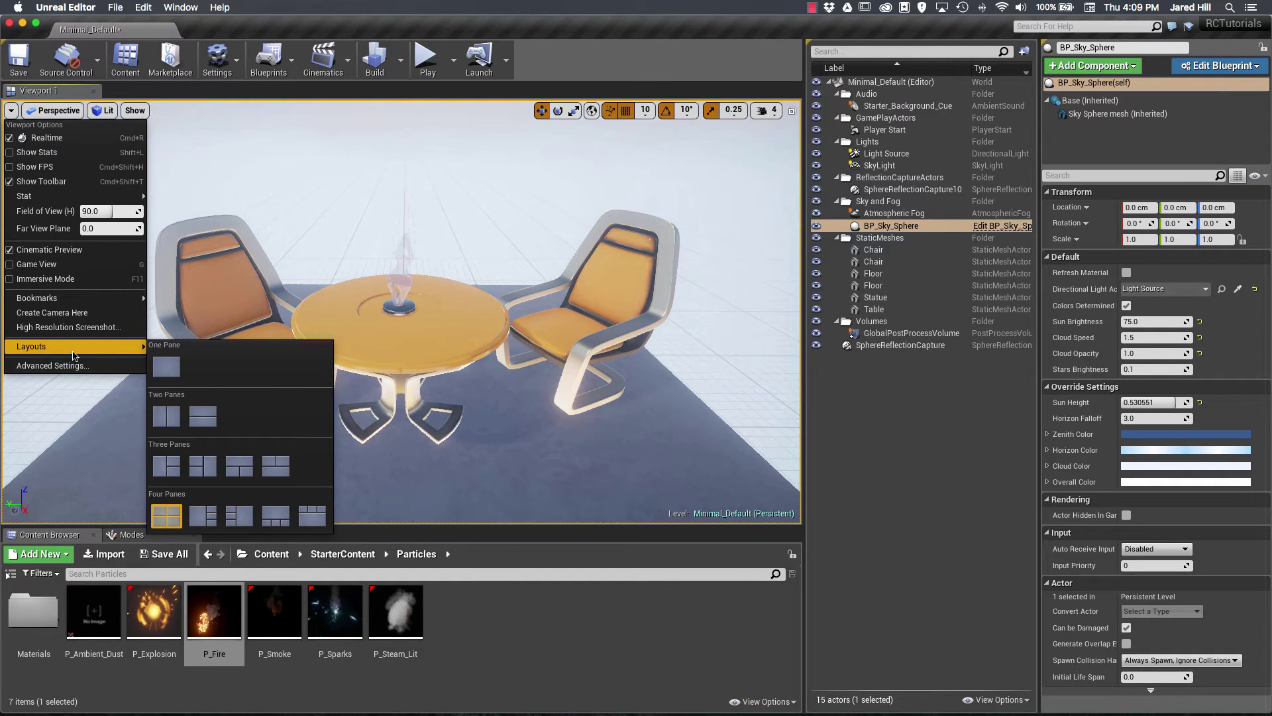
pyautogui.click(74, 365)
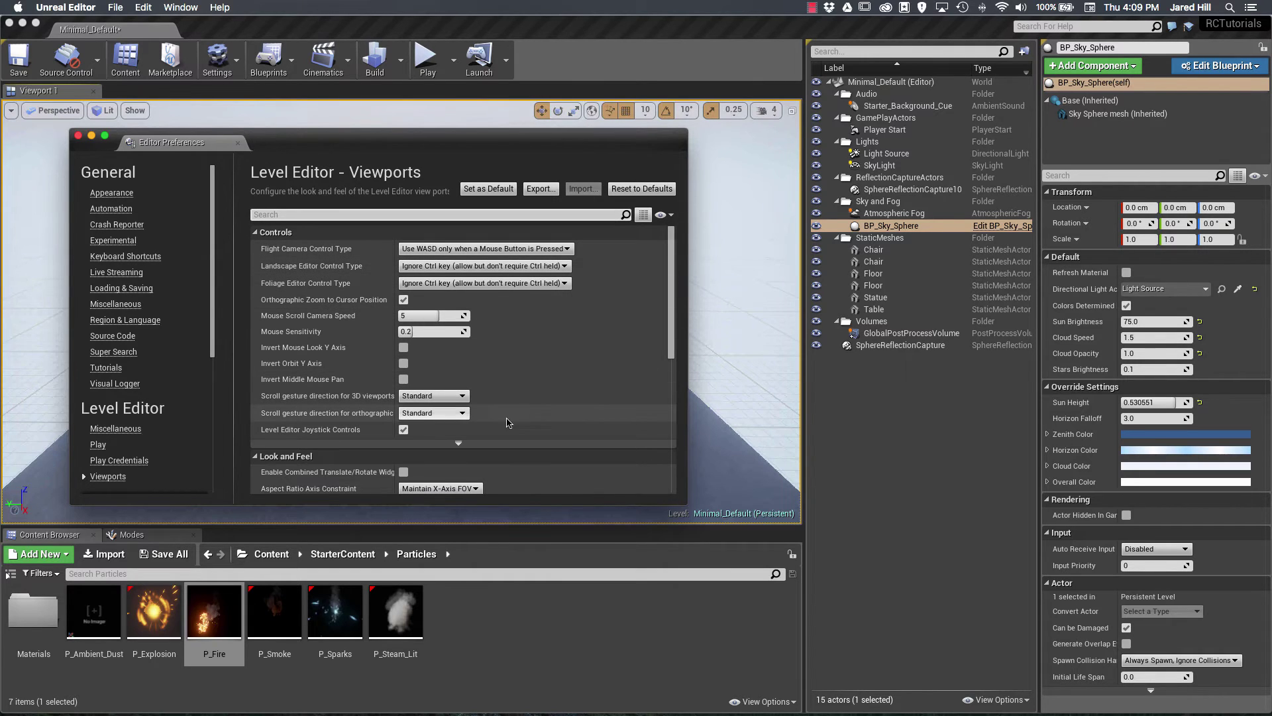
pyautogui.scroll(-5, 576, 394)
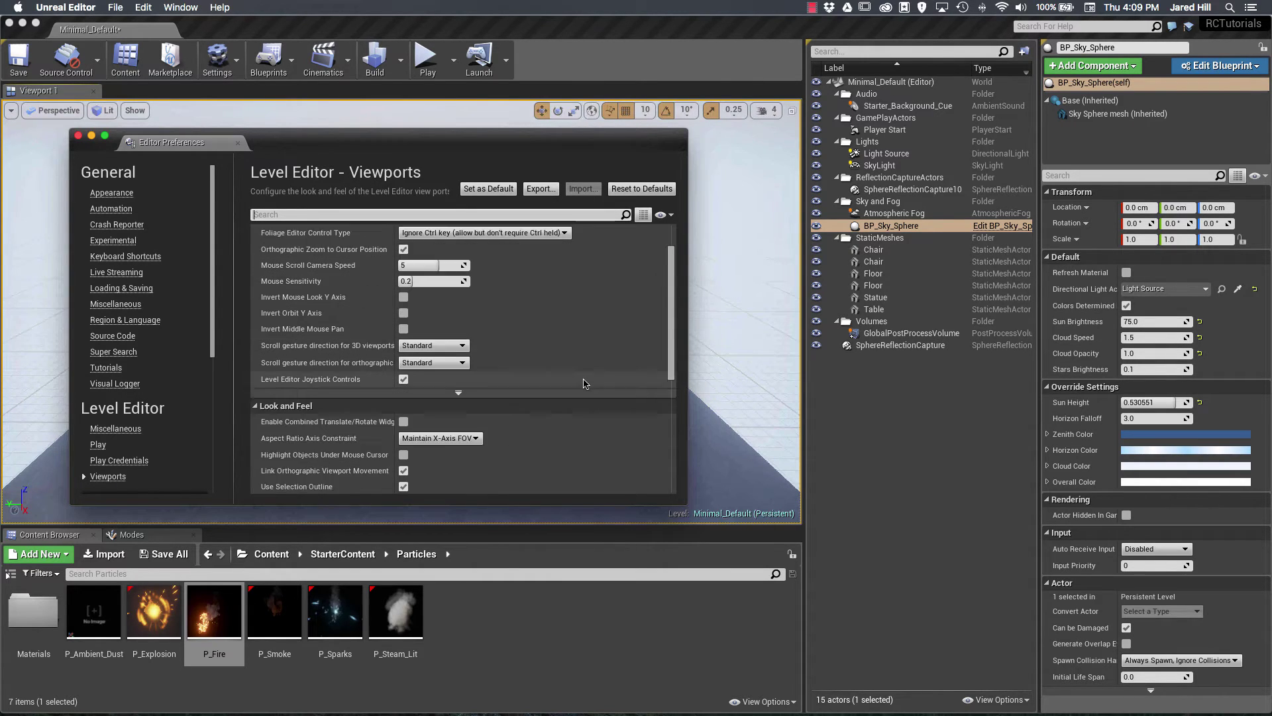
pyautogui.scroll(-10, 583, 392)
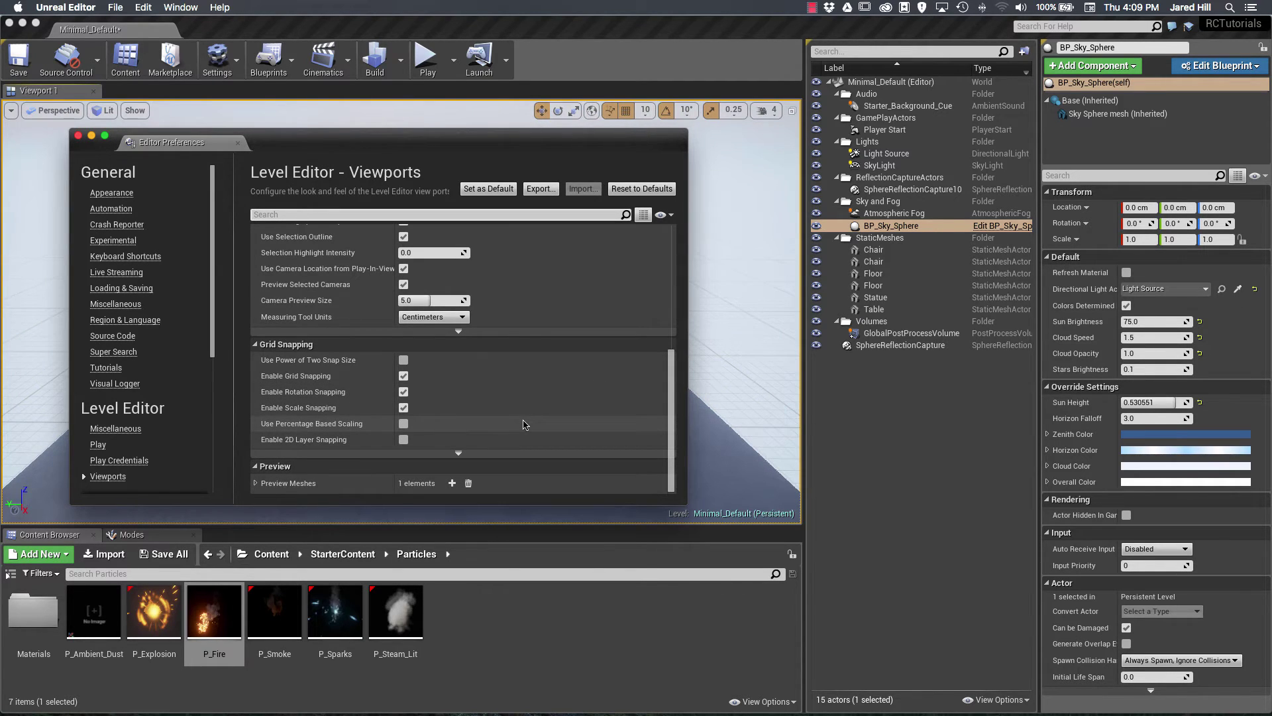
pyautogui.click(77, 135)
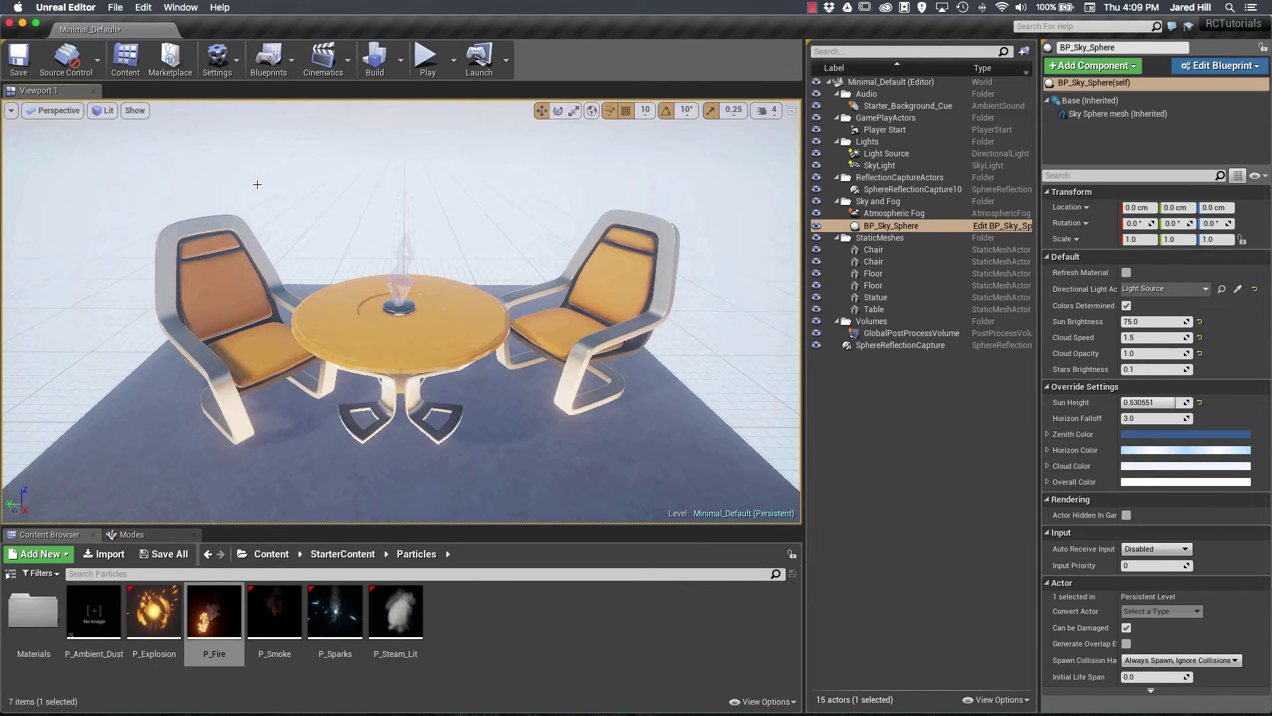
# Try the Top, Bottom and Cinematic Viewport views from the viewport type dropdown
pyautogui.click(50, 110)
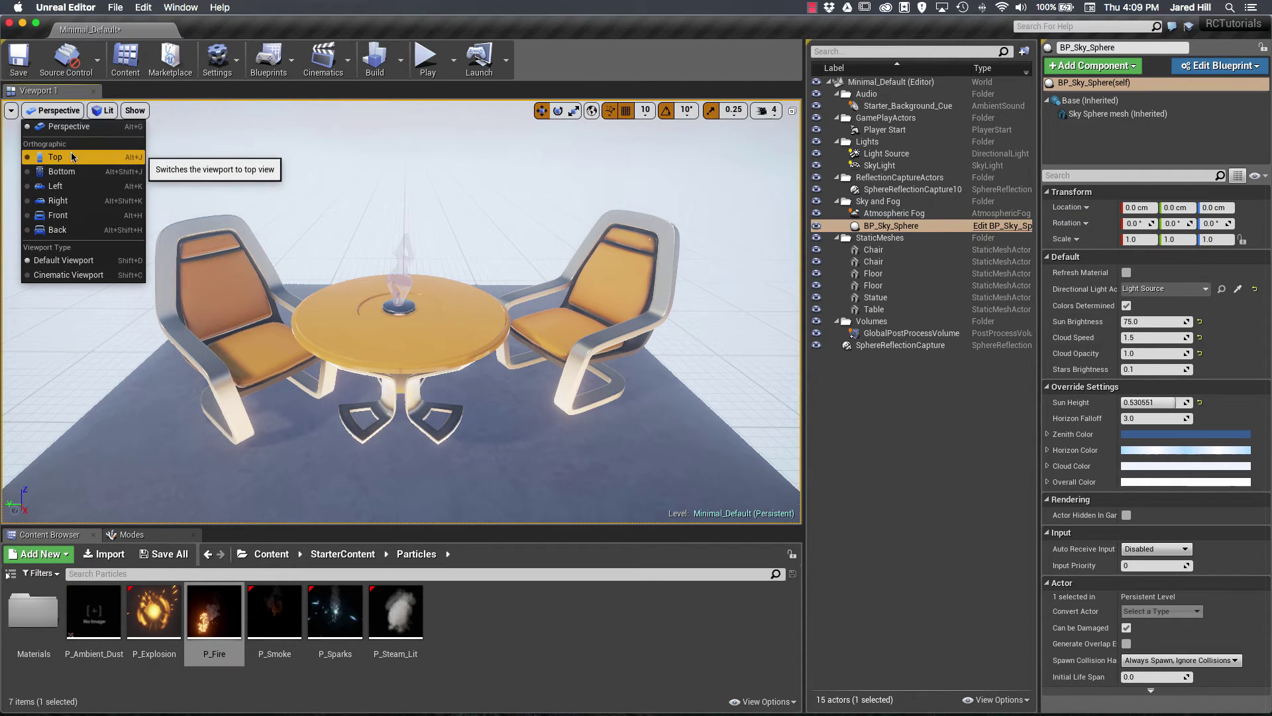
pyautogui.click(73, 157)
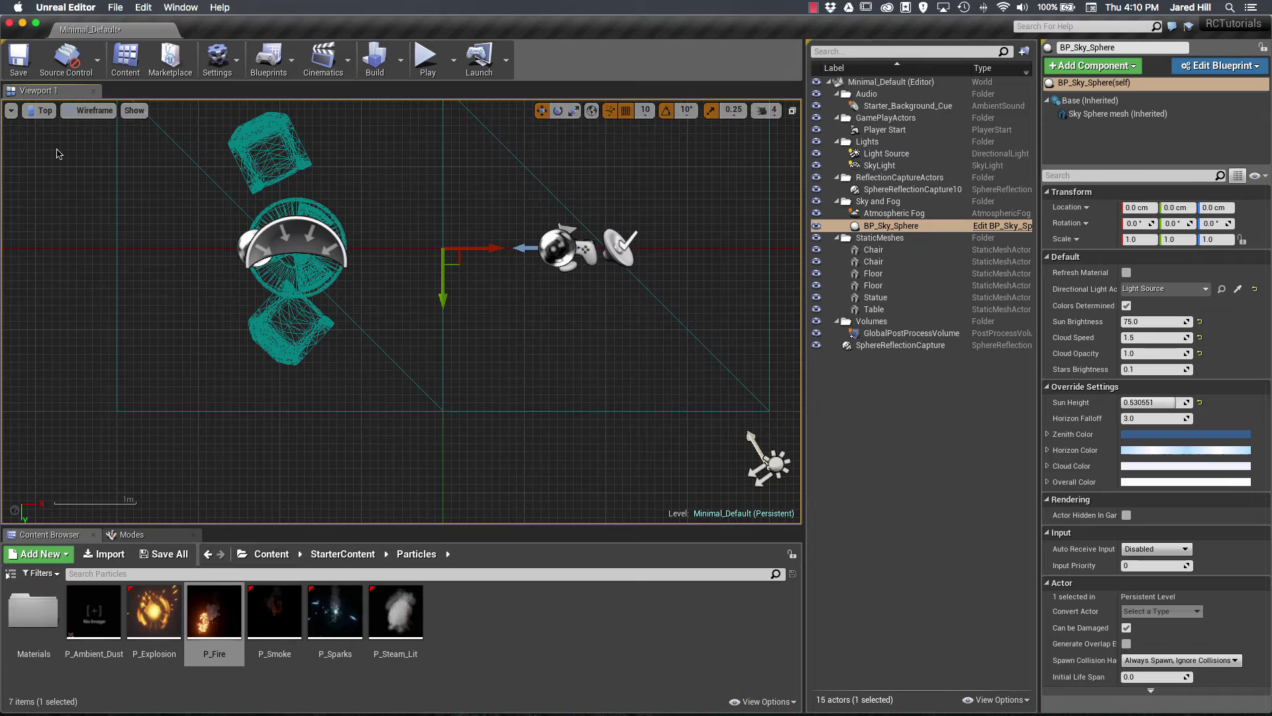
pyautogui.click(45, 110)
pyautogui.click(49, 172)
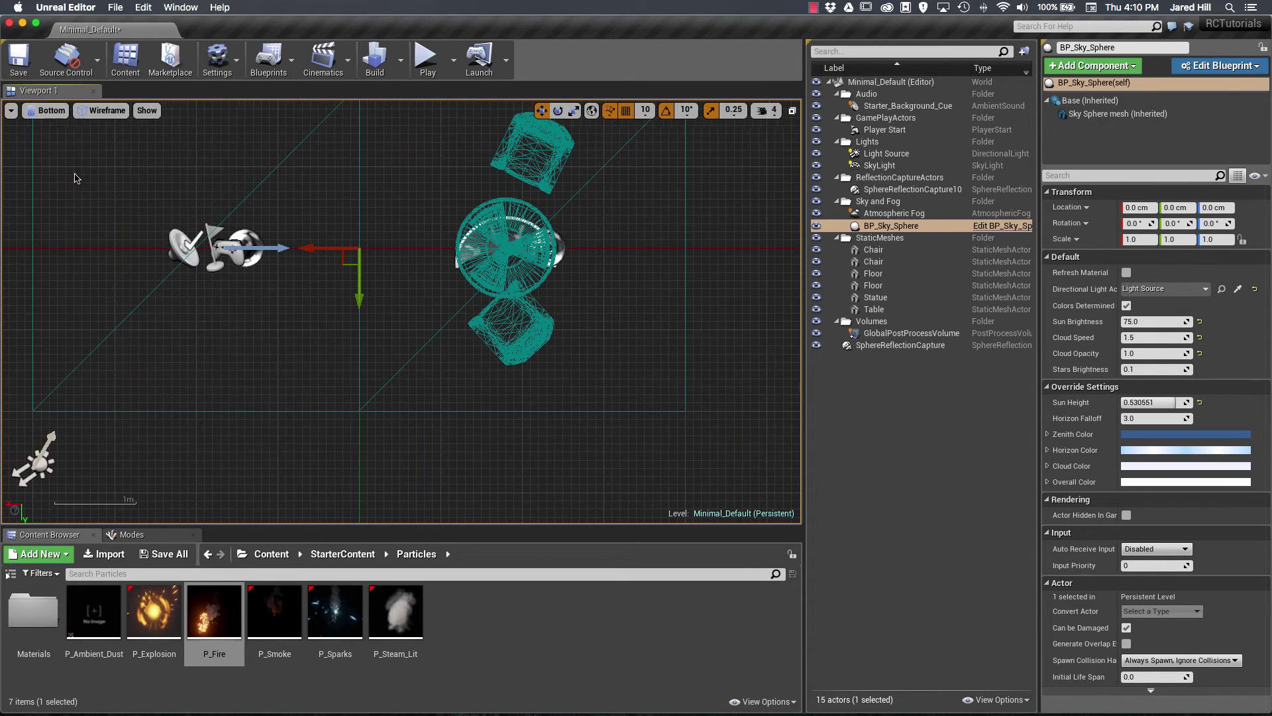
pyautogui.click(41, 114)
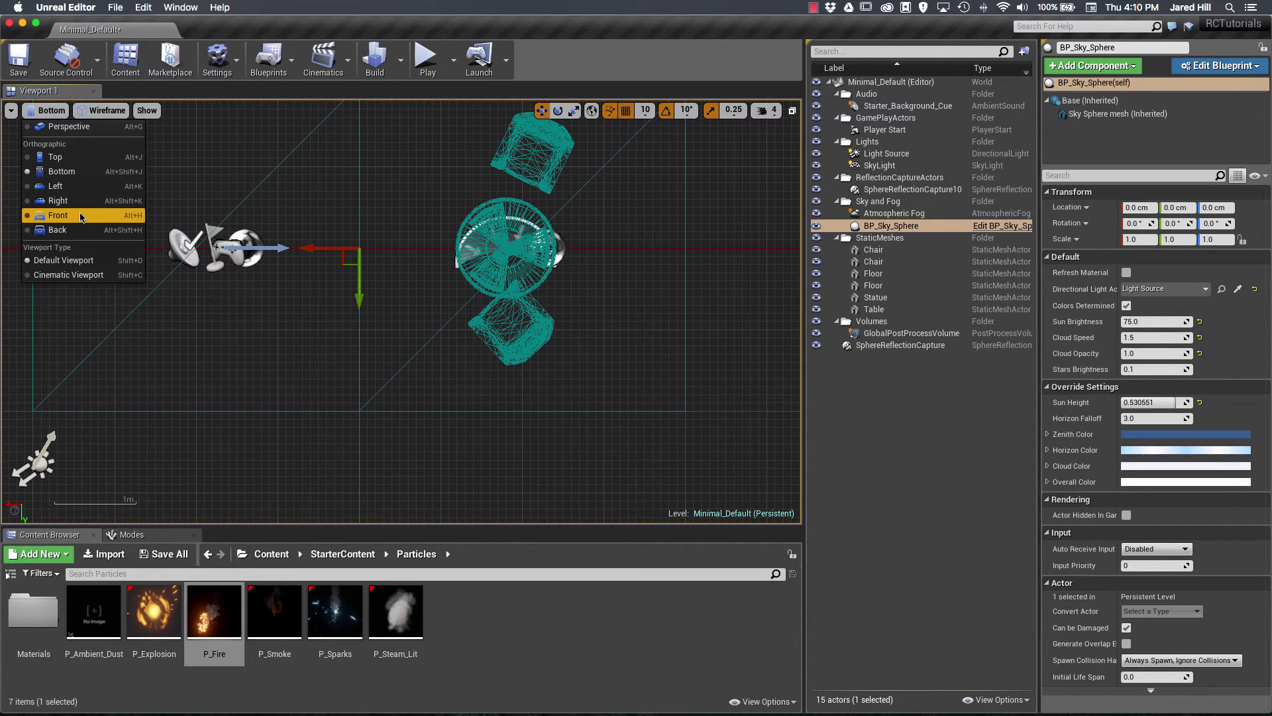
pyautogui.click(63, 274)
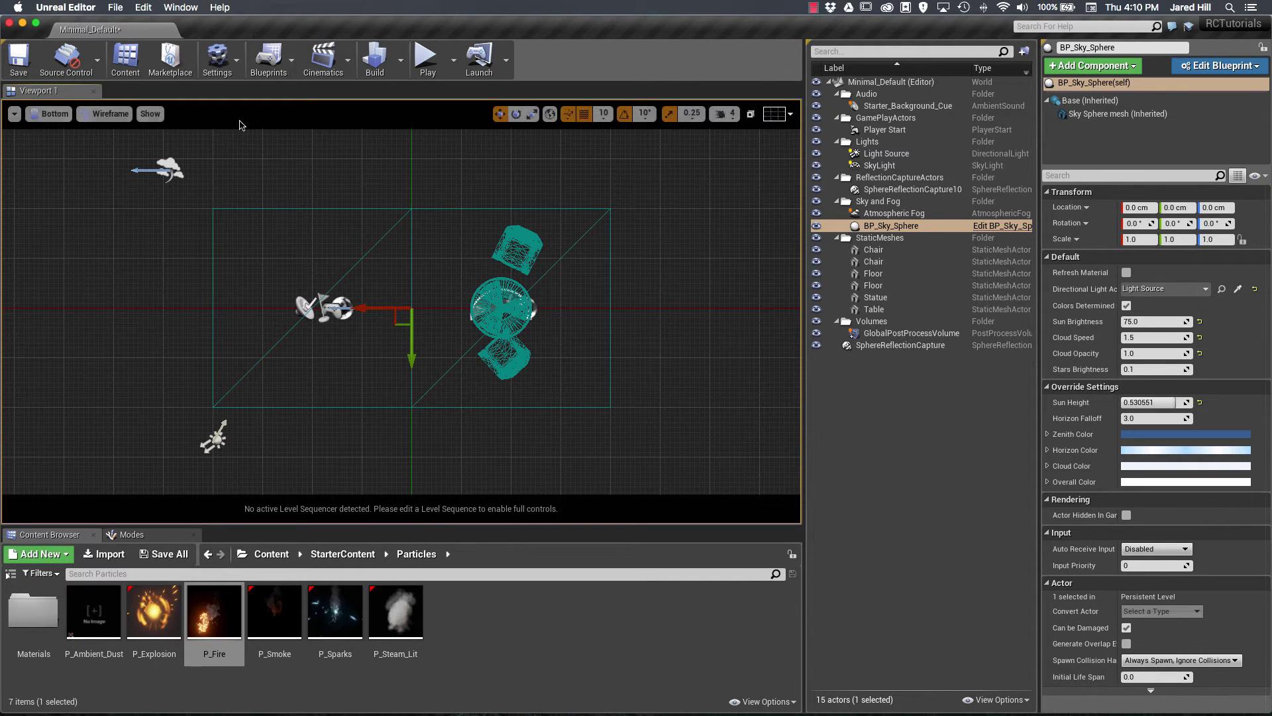
# Restore the Default Viewport layout in Perspective view
pyautogui.click(49, 113)
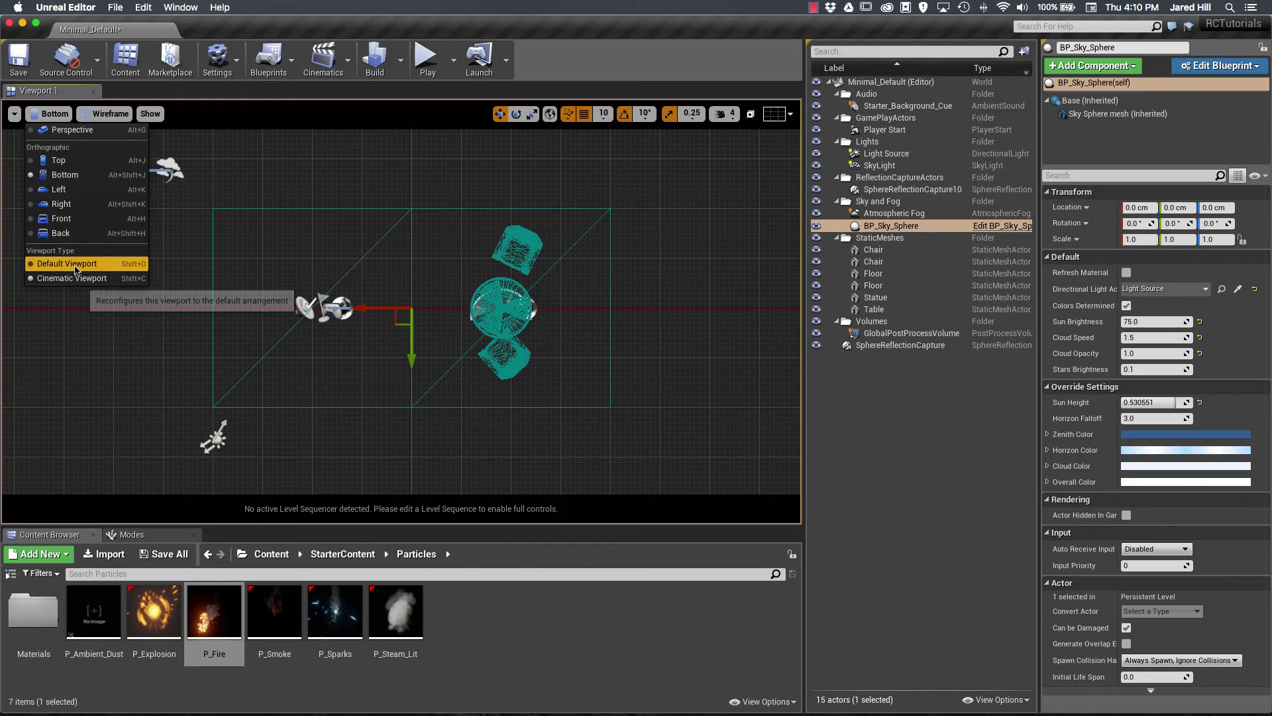
pyautogui.click(67, 263)
pyautogui.click(48, 110)
pyautogui.click(66, 126)
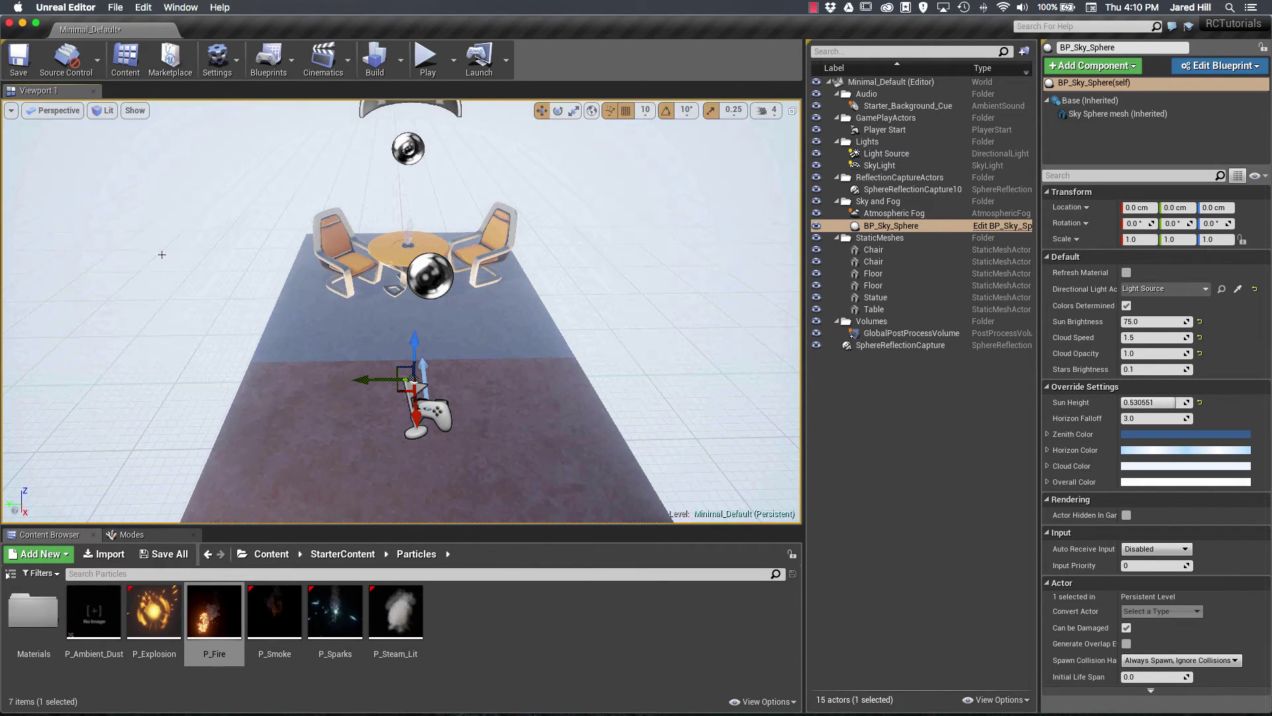
# Switch the viewport to Unlit view mode and focus the camera on the table
pyautogui.click(104, 111)
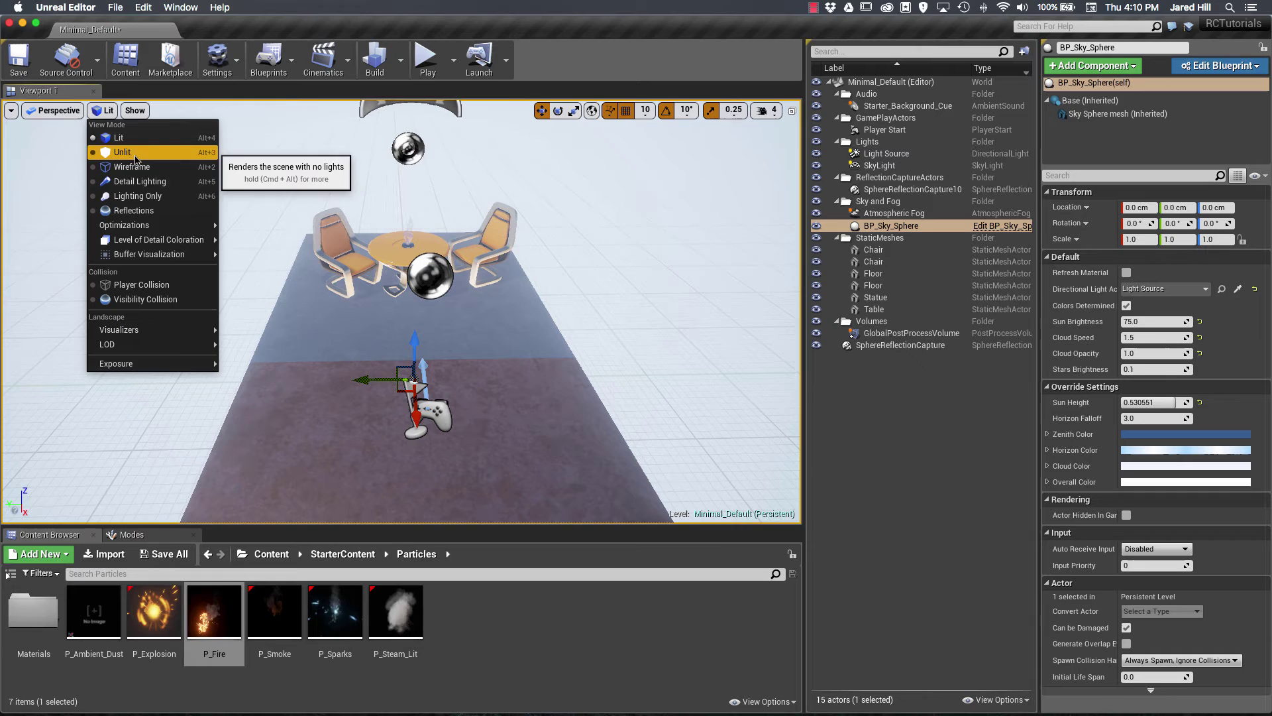
pyautogui.moveTo(147, 243)
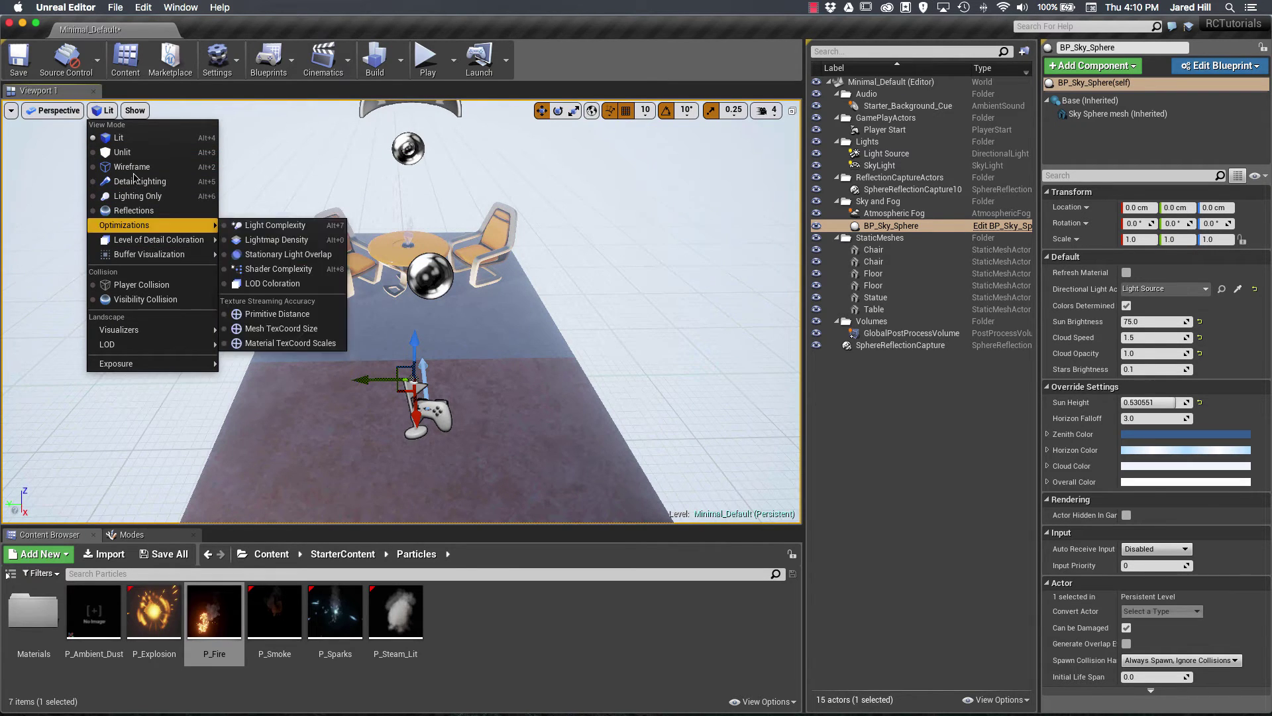
pyautogui.click(133, 152)
pyautogui.press('f')
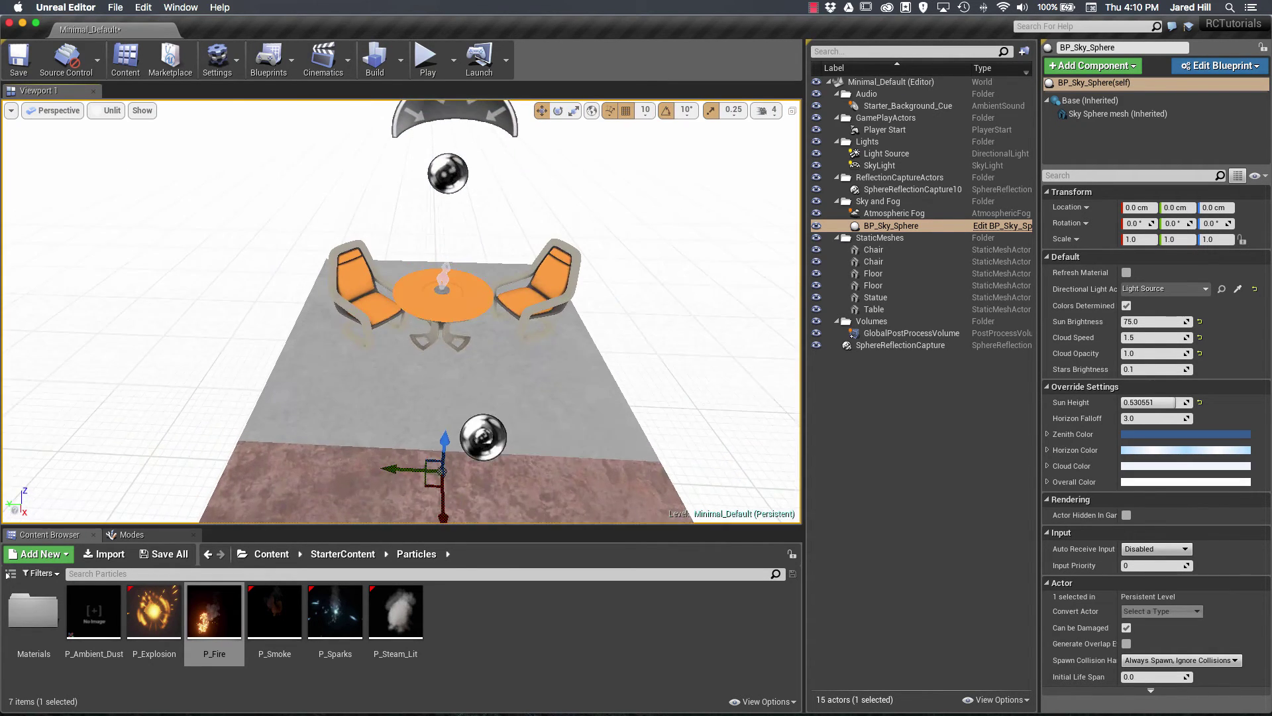
pyautogui.moveTo(464, 459); pyautogui.dragTo(464, 424, button='right')
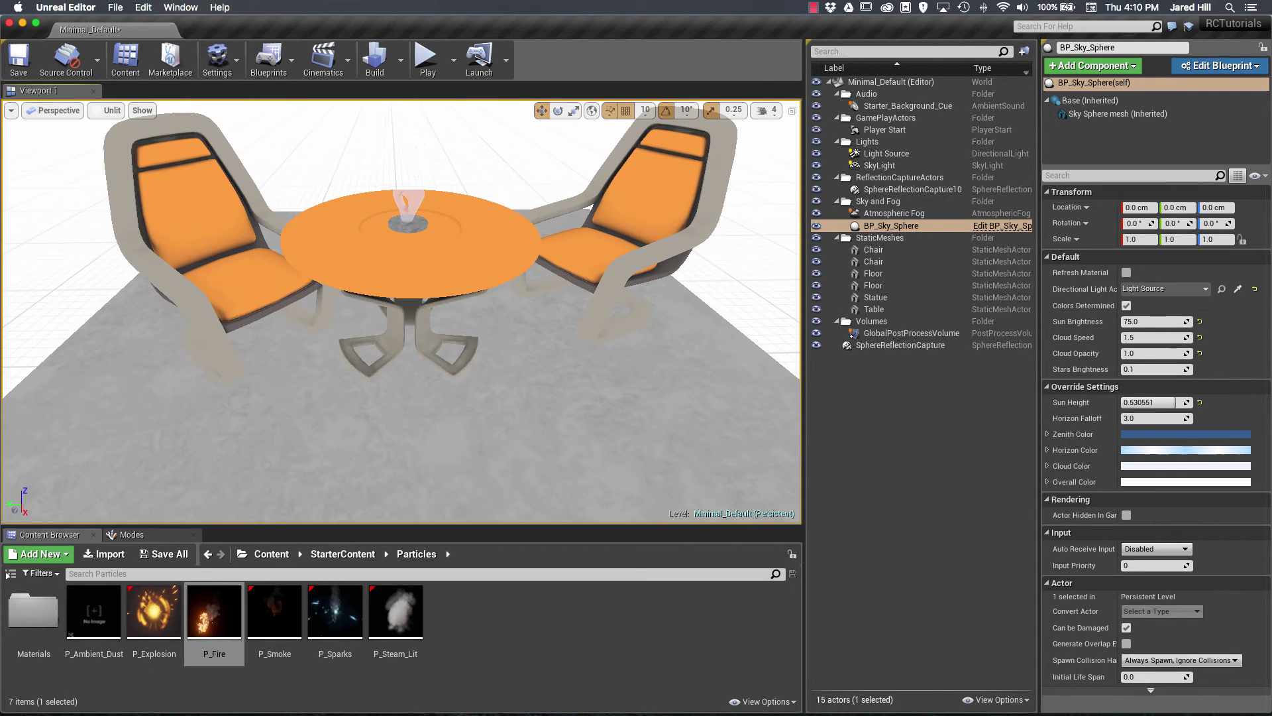
# Compare the Wireframe, Detail Lighting and Reflections view modes
pyautogui.click(109, 112)
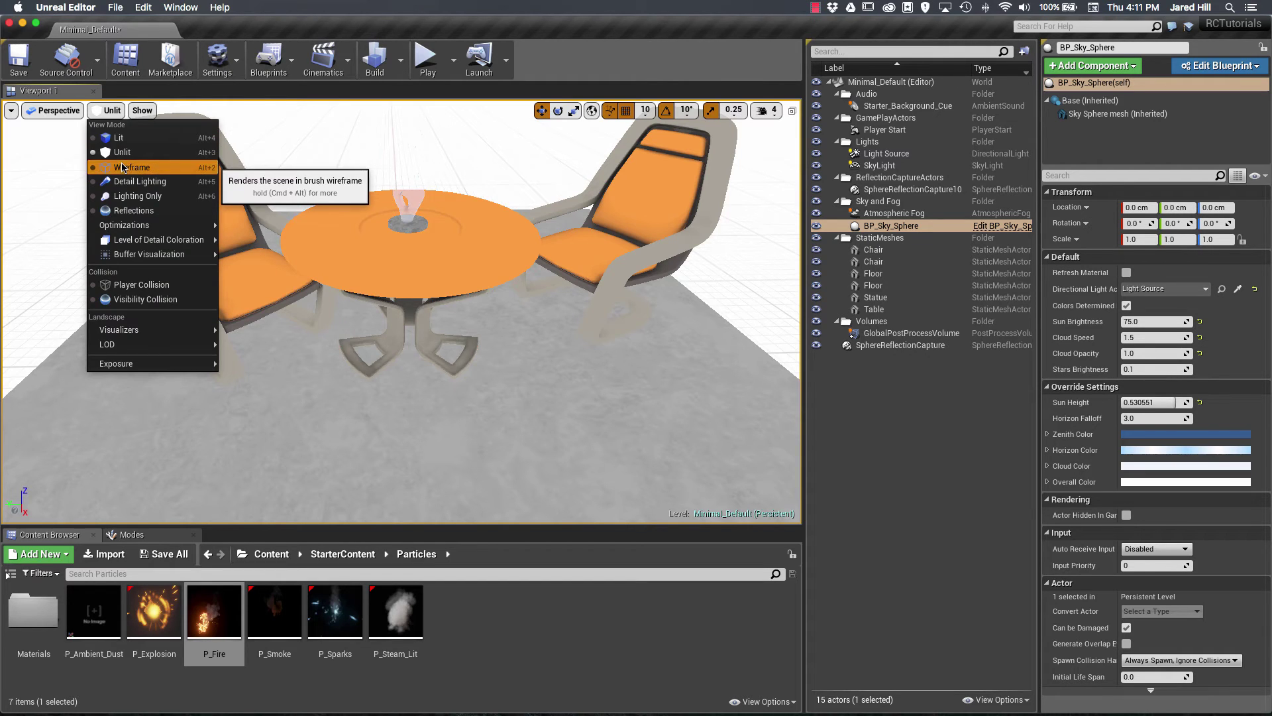
pyautogui.click(122, 167)
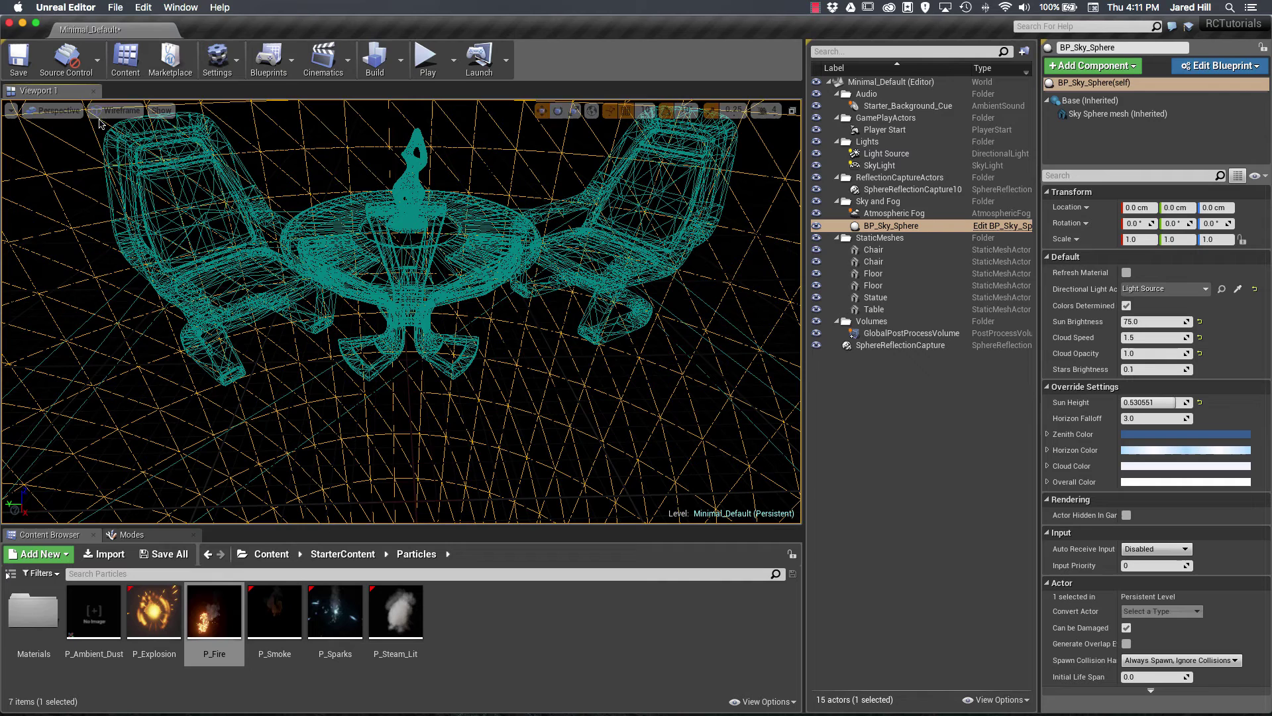
pyautogui.click(118, 110)
pyautogui.click(129, 180)
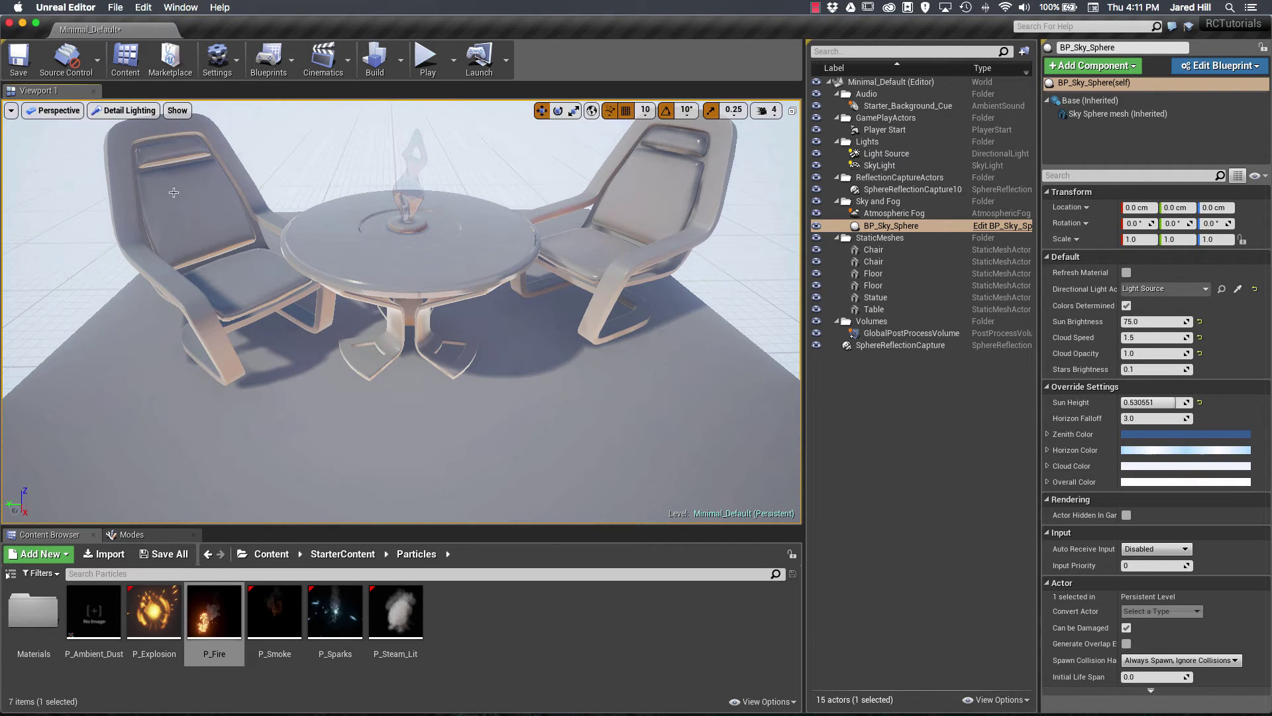
pyautogui.click(123, 110)
pyautogui.click(123, 110)
pyautogui.click(122, 111)
pyautogui.click(129, 211)
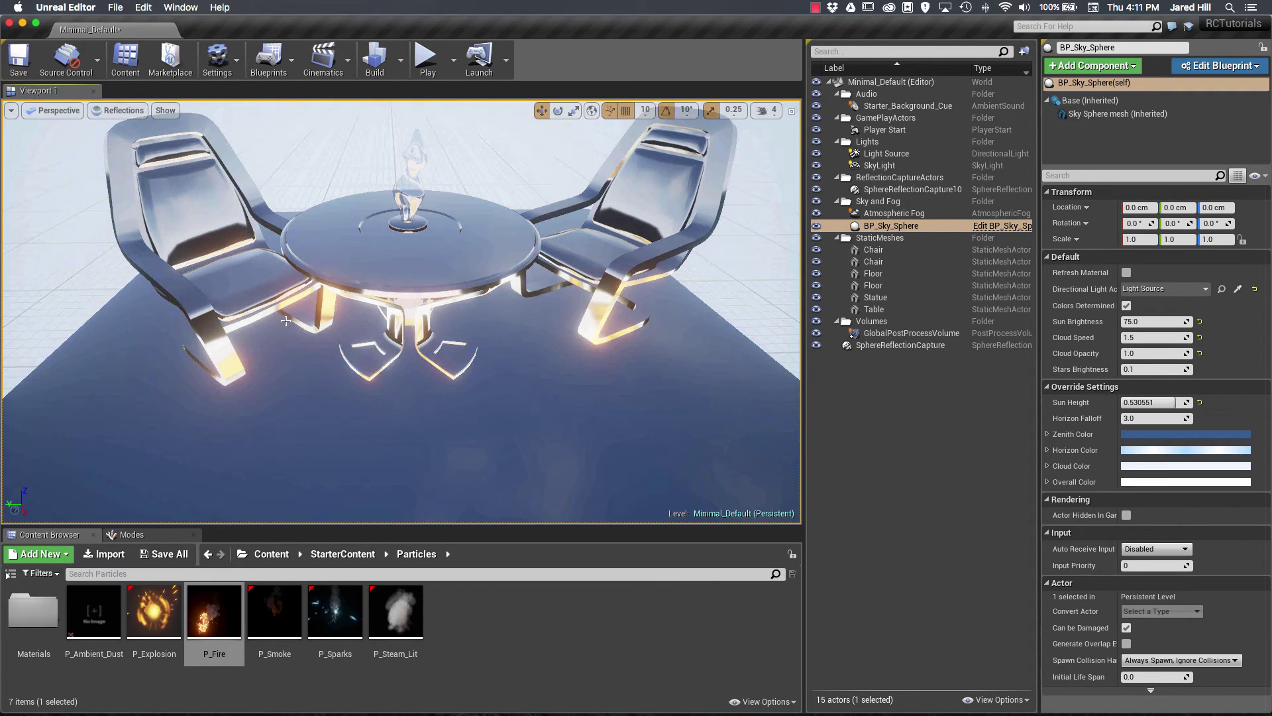
# Settle on Lighting Only view mode, then browse the view mode and show flag lists
pyautogui.click(123, 110)
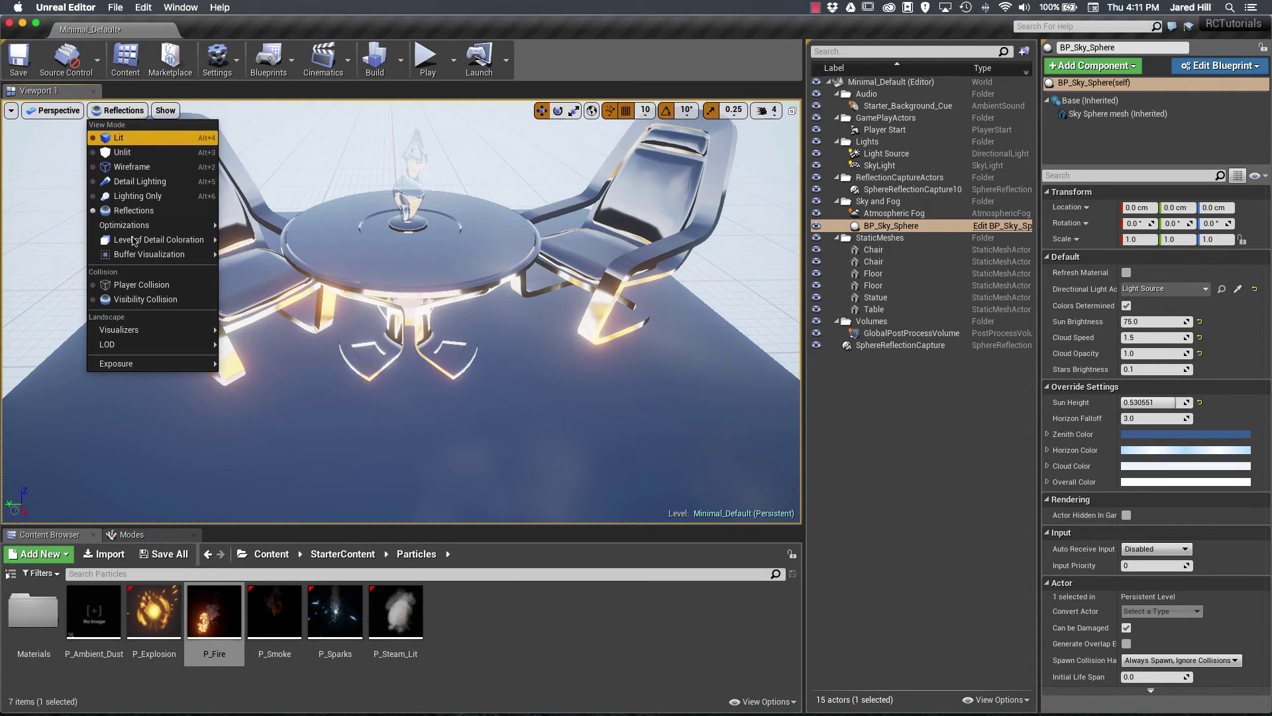
pyautogui.click(143, 196)
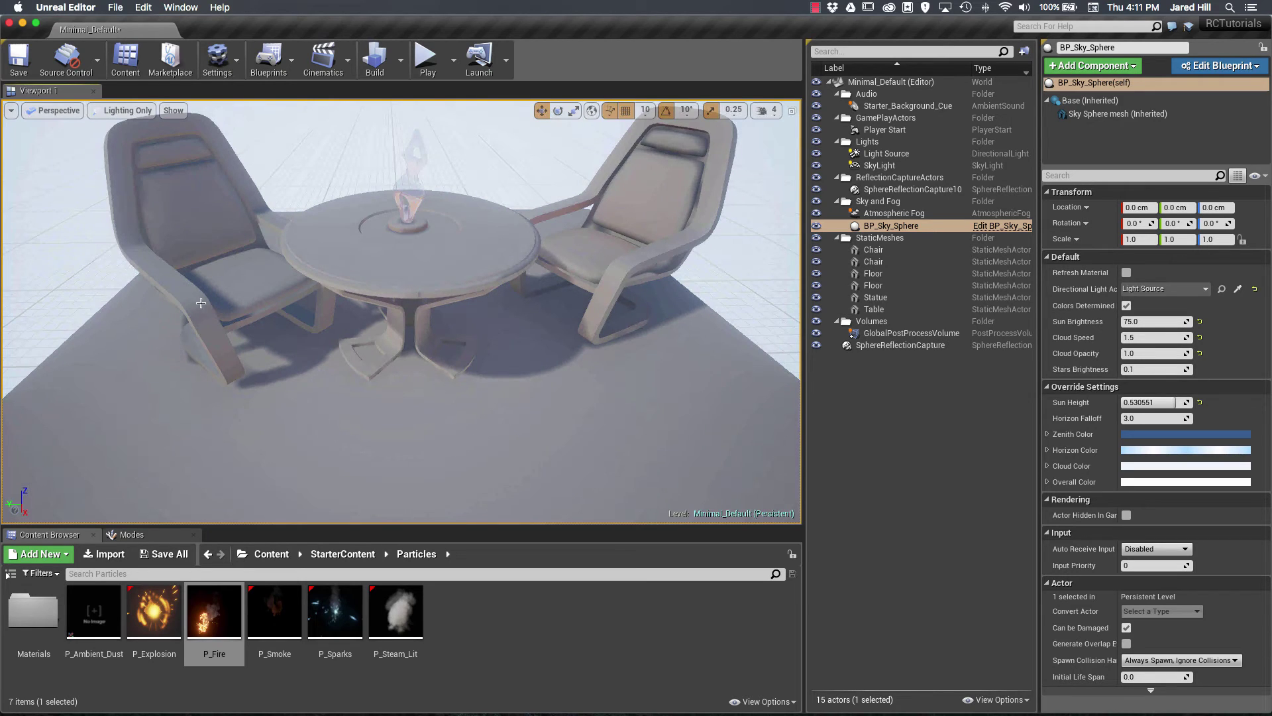
pyautogui.click(141, 113)
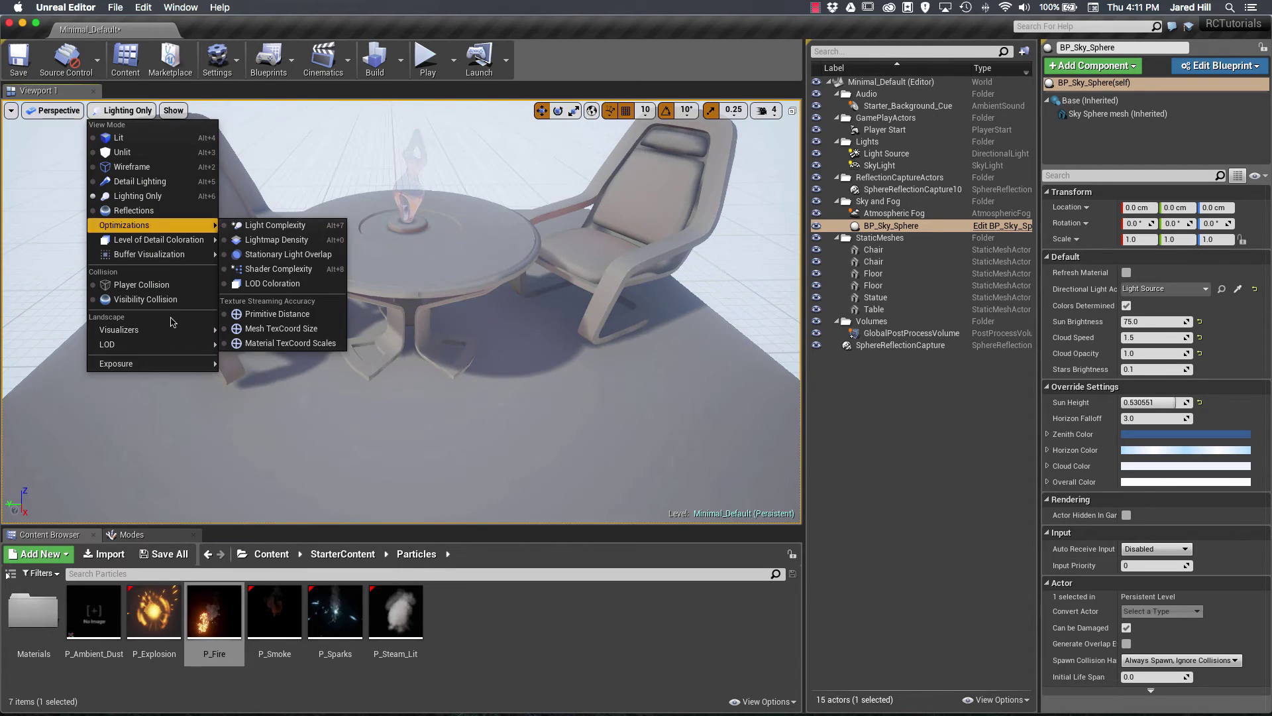
pyautogui.moveTo(157, 368)
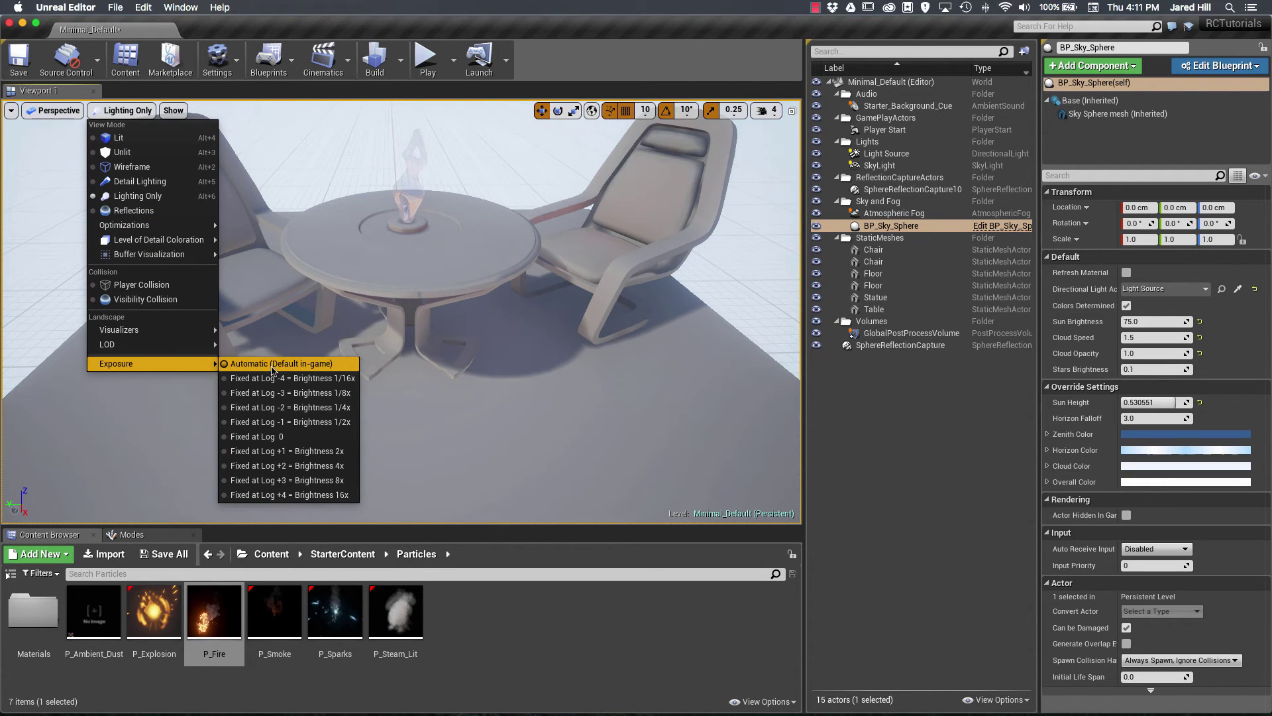
pyautogui.moveTo(175, 346)
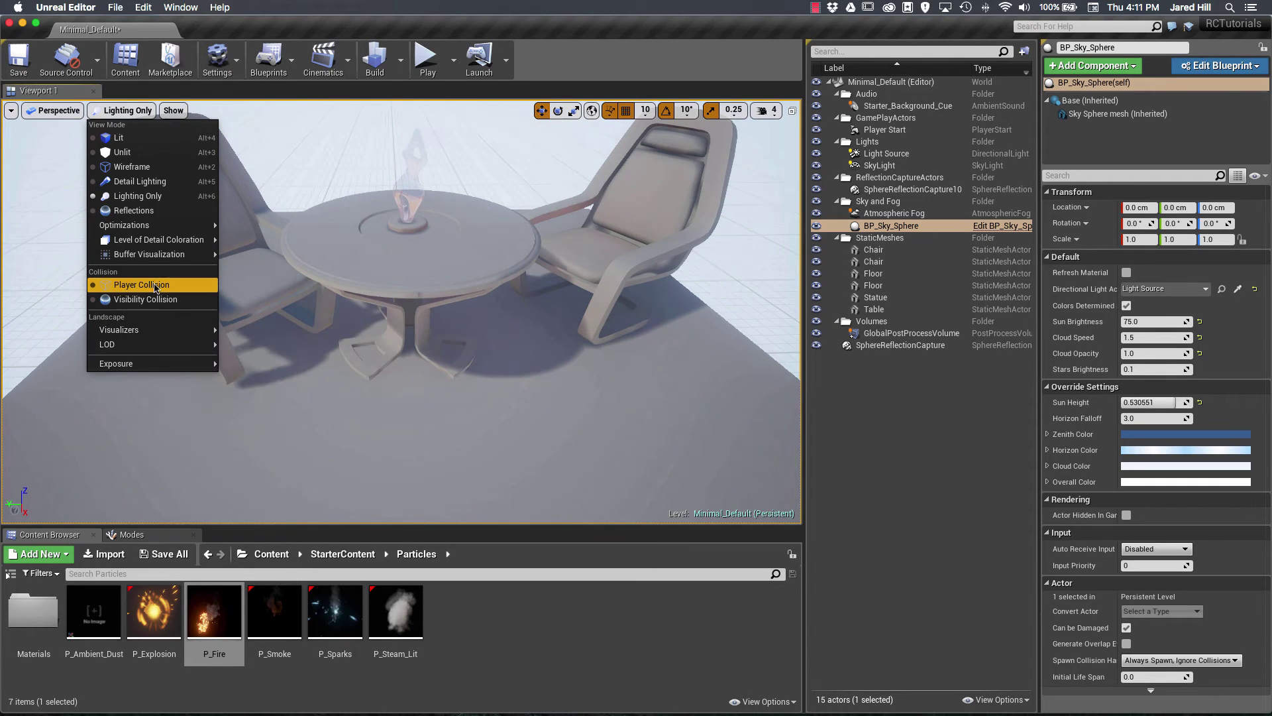
pyautogui.moveTo(157, 252)
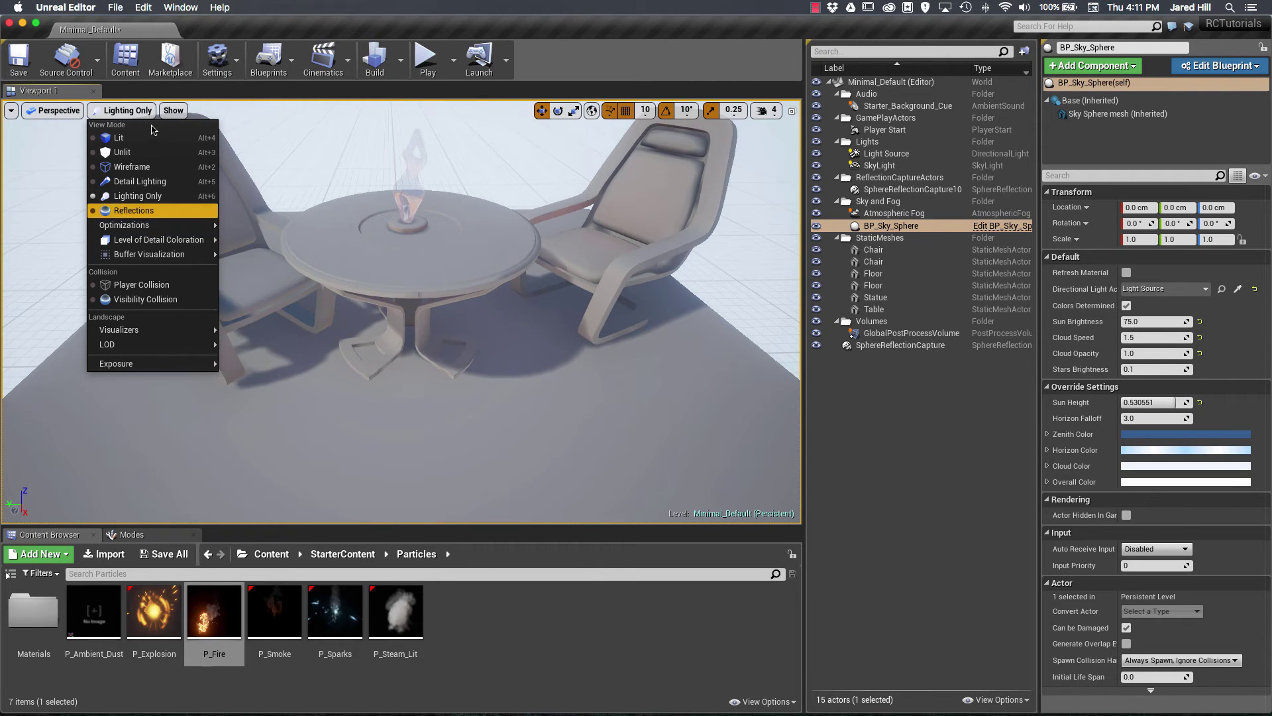
pyautogui.click(174, 111)
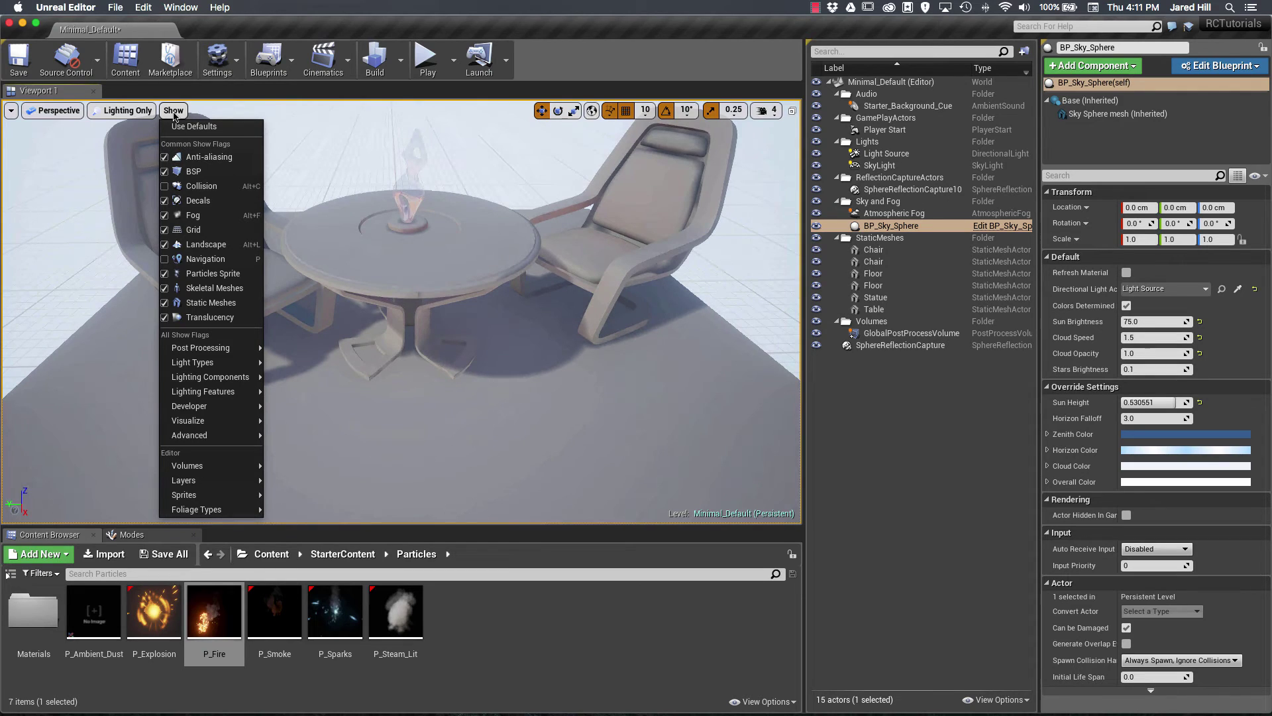
# Switch the viewport view mode back to Lit
pyautogui.click(107, 110)
pyautogui.click(107, 111)
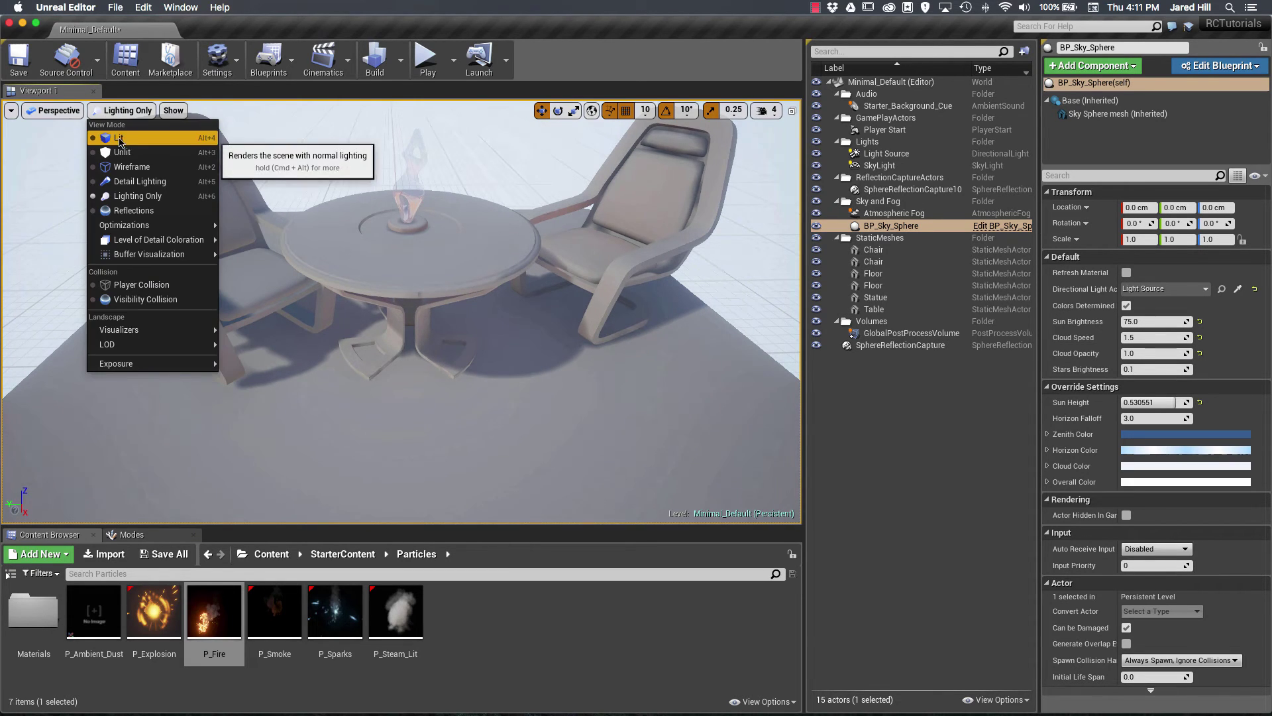
pyautogui.click(177, 127)
# Hide and re-show the Grid, Static Meshes and Translucency show flags
pyautogui.click(135, 111)
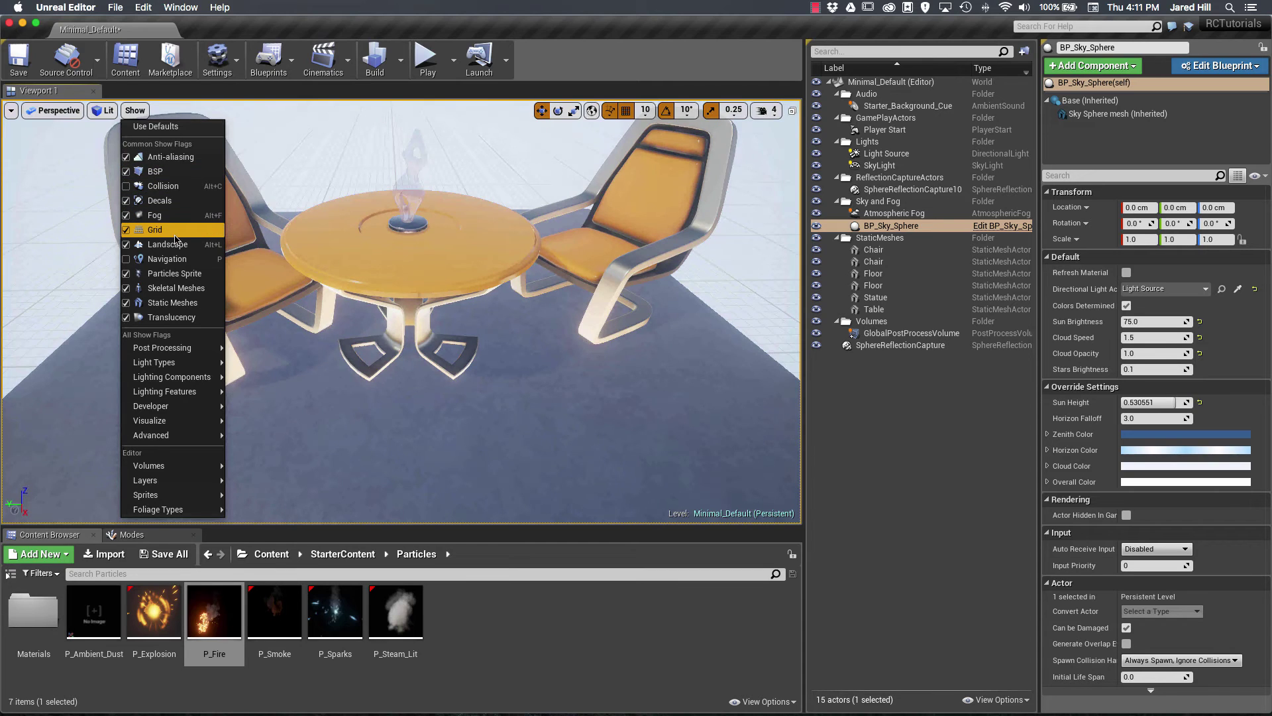
pyautogui.click(128, 231)
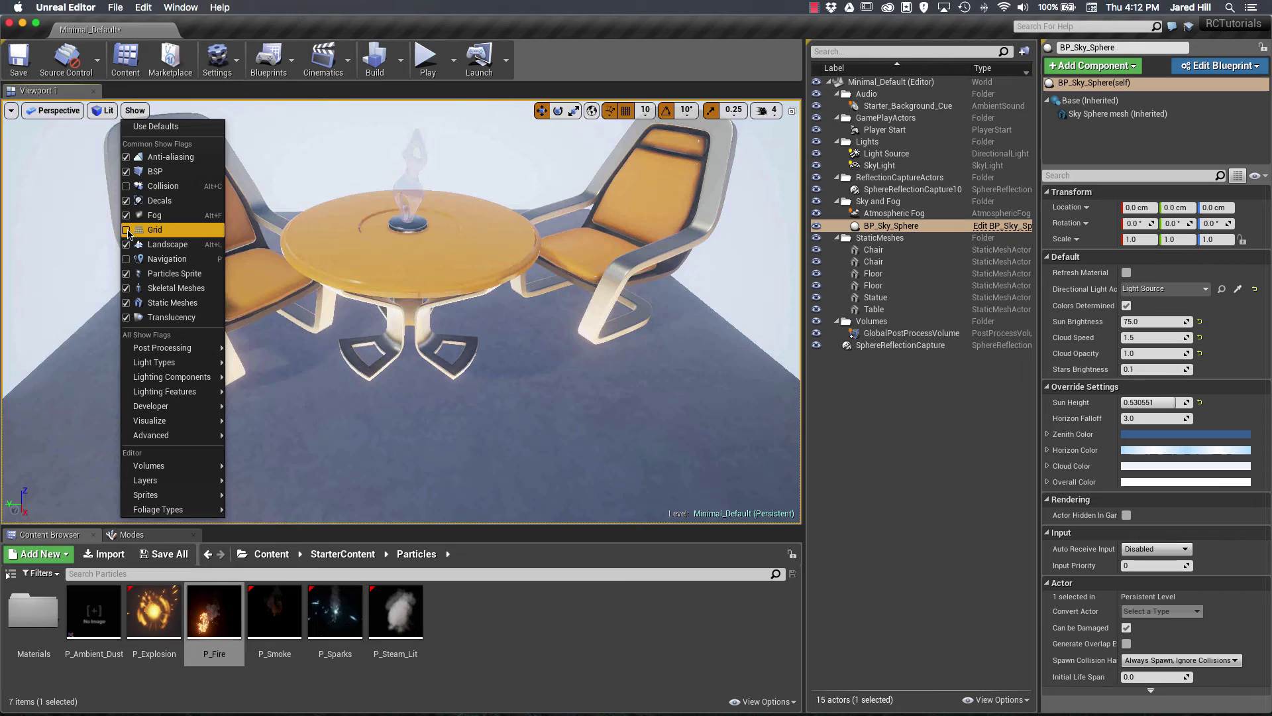
pyautogui.click(128, 231)
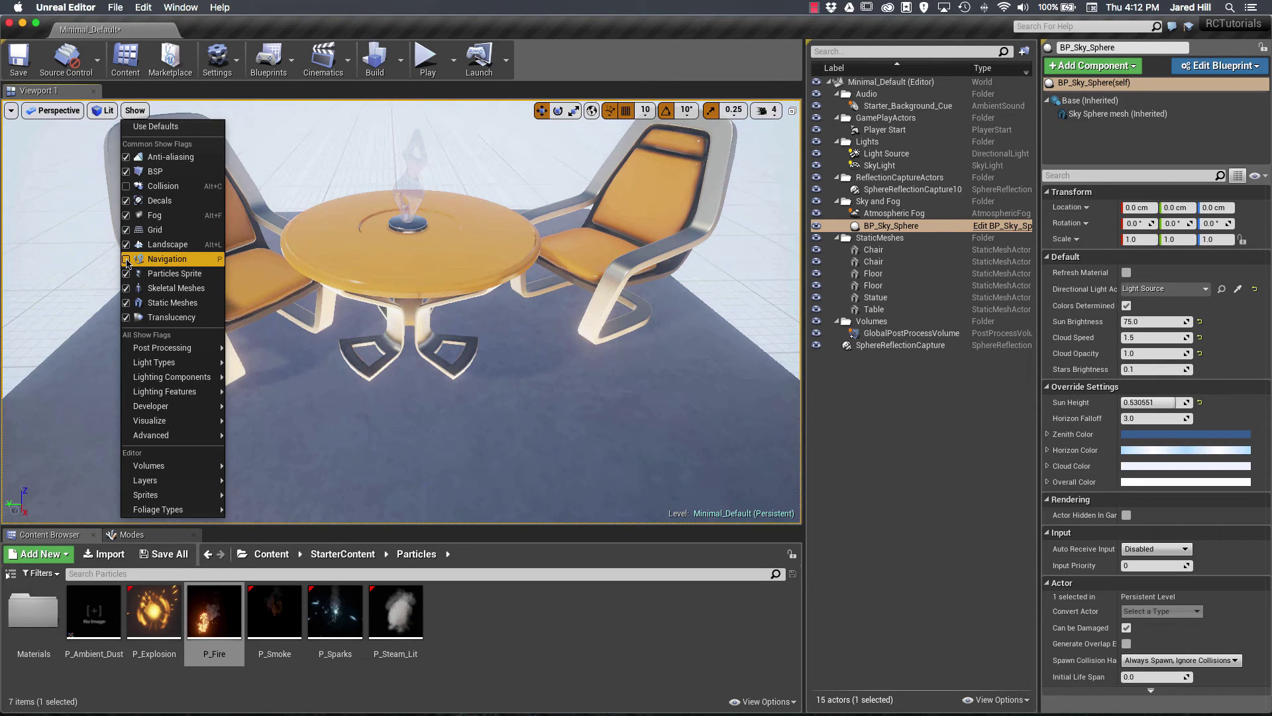
pyautogui.click(126, 303)
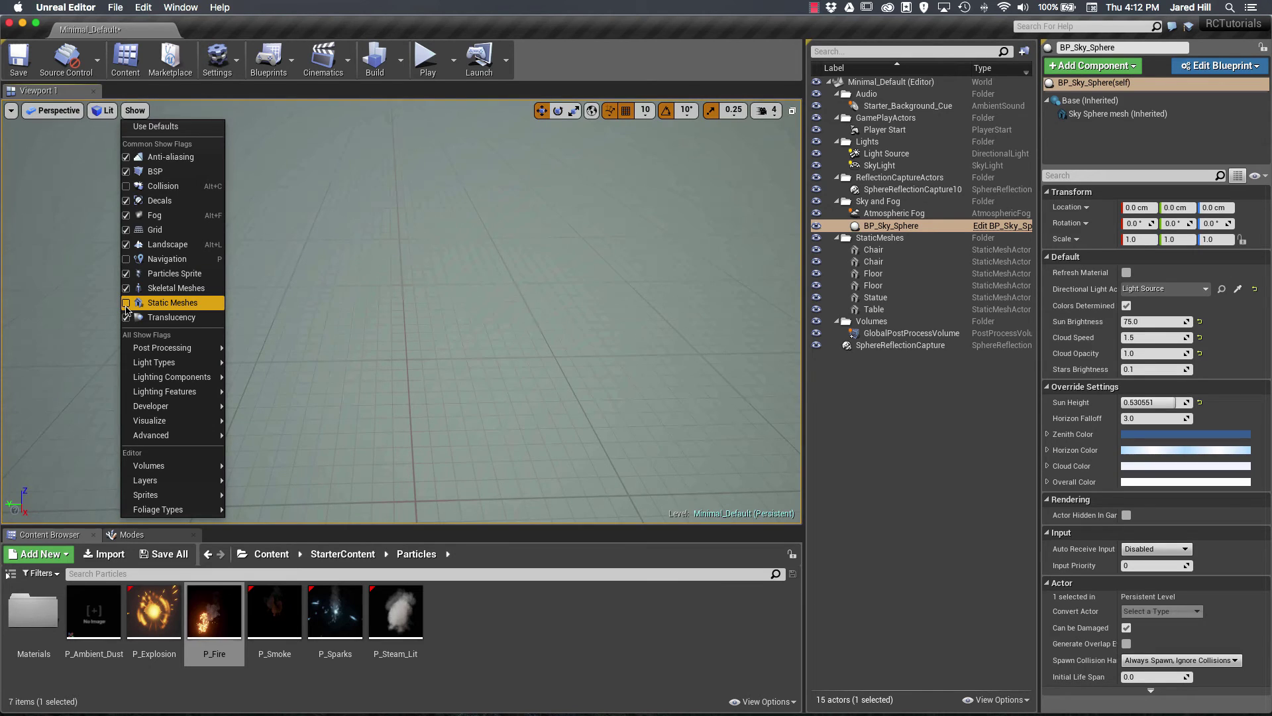
pyautogui.click(126, 303)
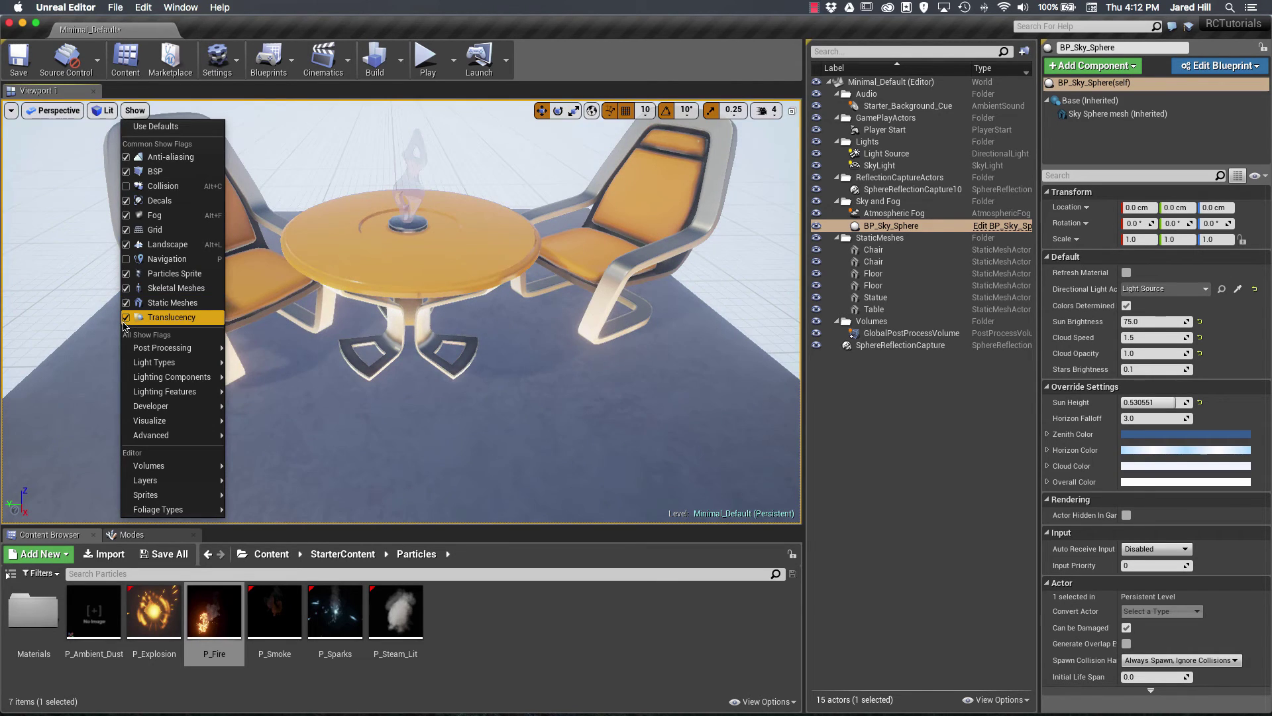
pyautogui.click(126, 317)
pyautogui.click(126, 317)
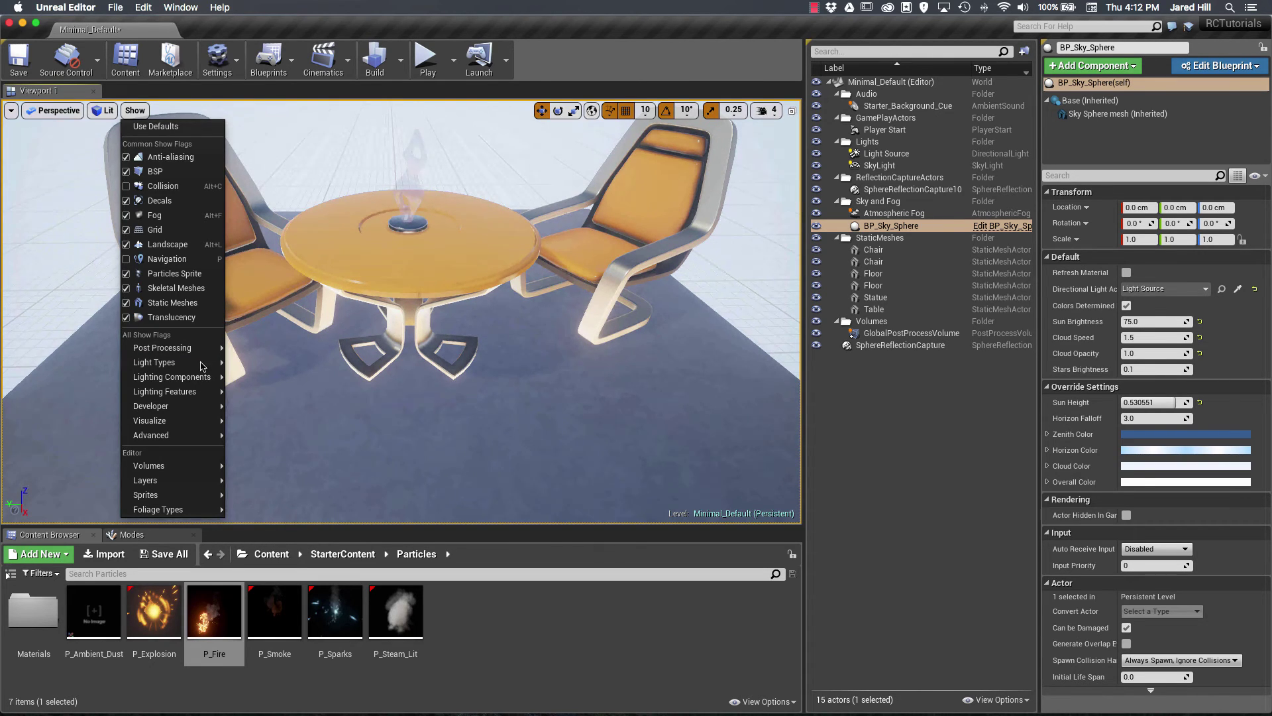
# Toggle Post Processing > Bloom off and back on, then close the Show menu
pyautogui.moveTo(209, 359)
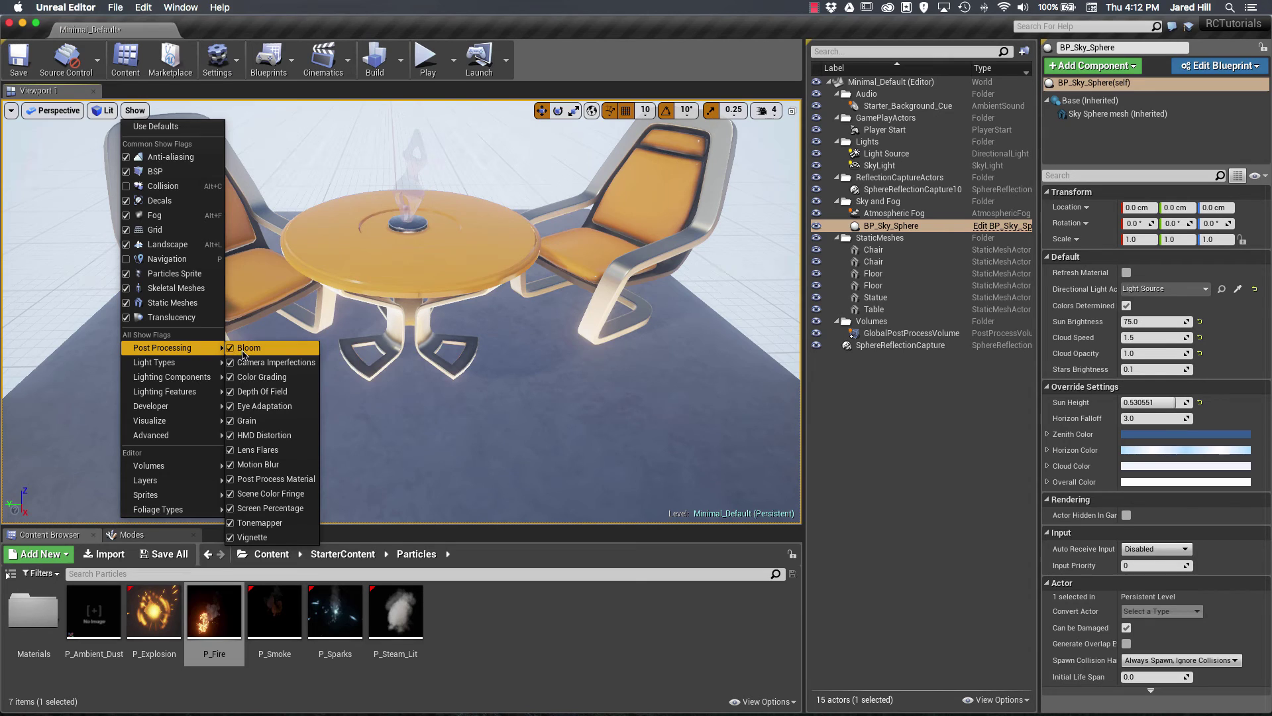
pyautogui.click(230, 348)
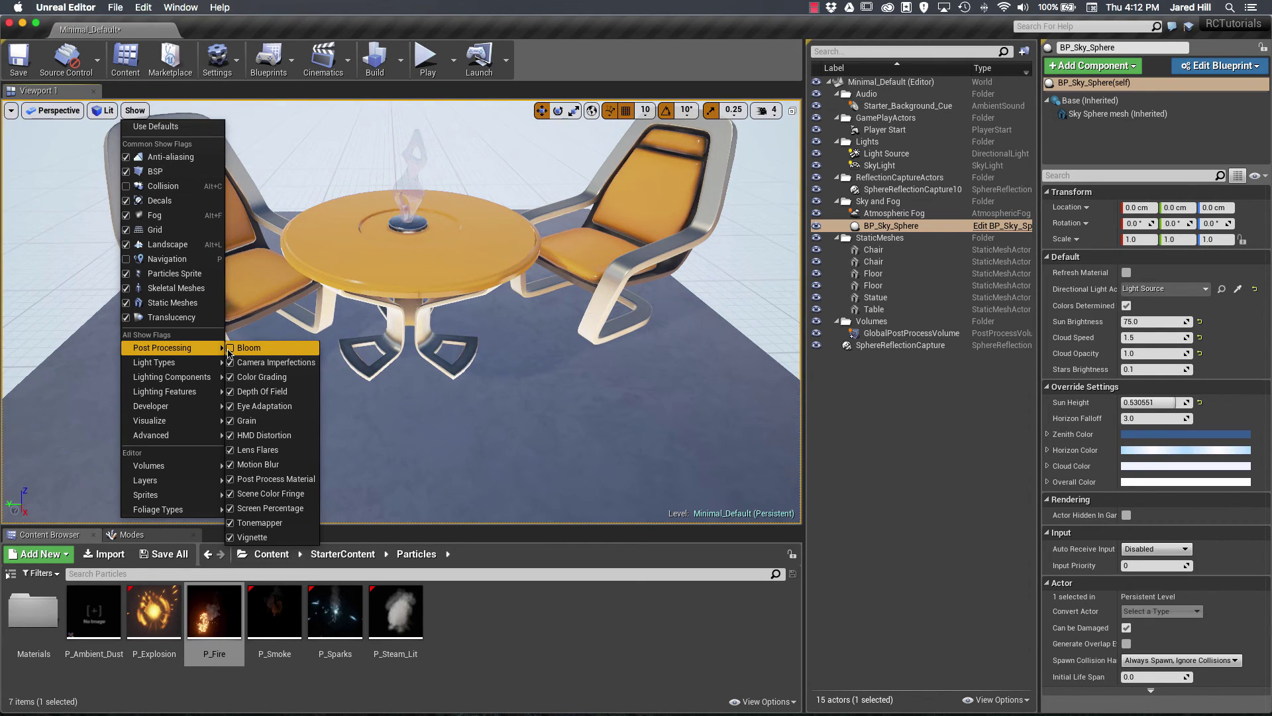
pyautogui.click(230, 349)
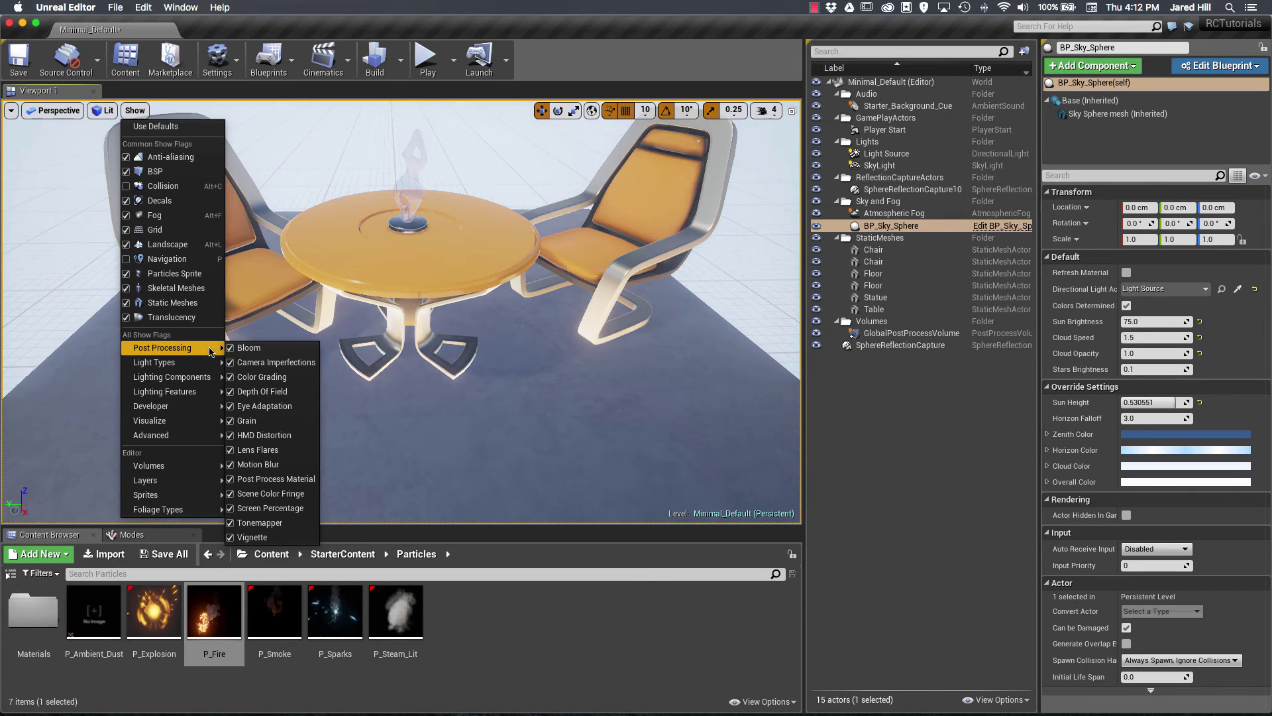
pyautogui.moveTo(192, 438)
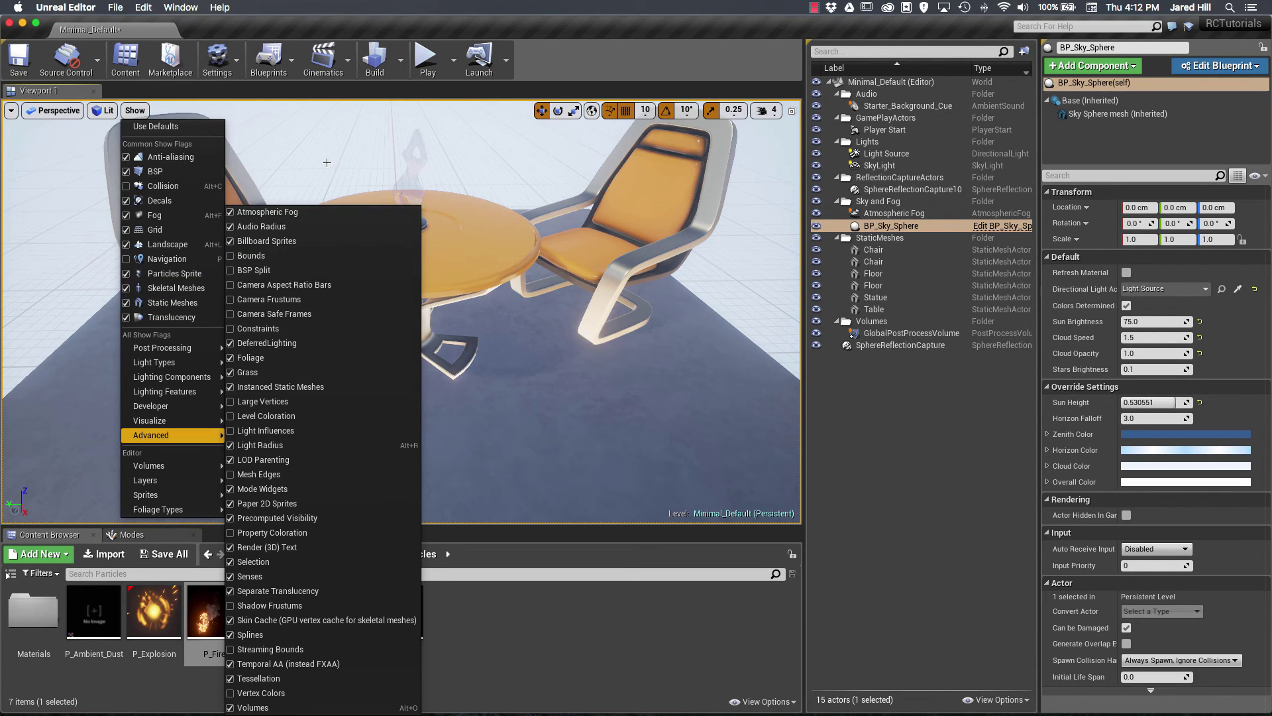
pyautogui.click(339, 207)
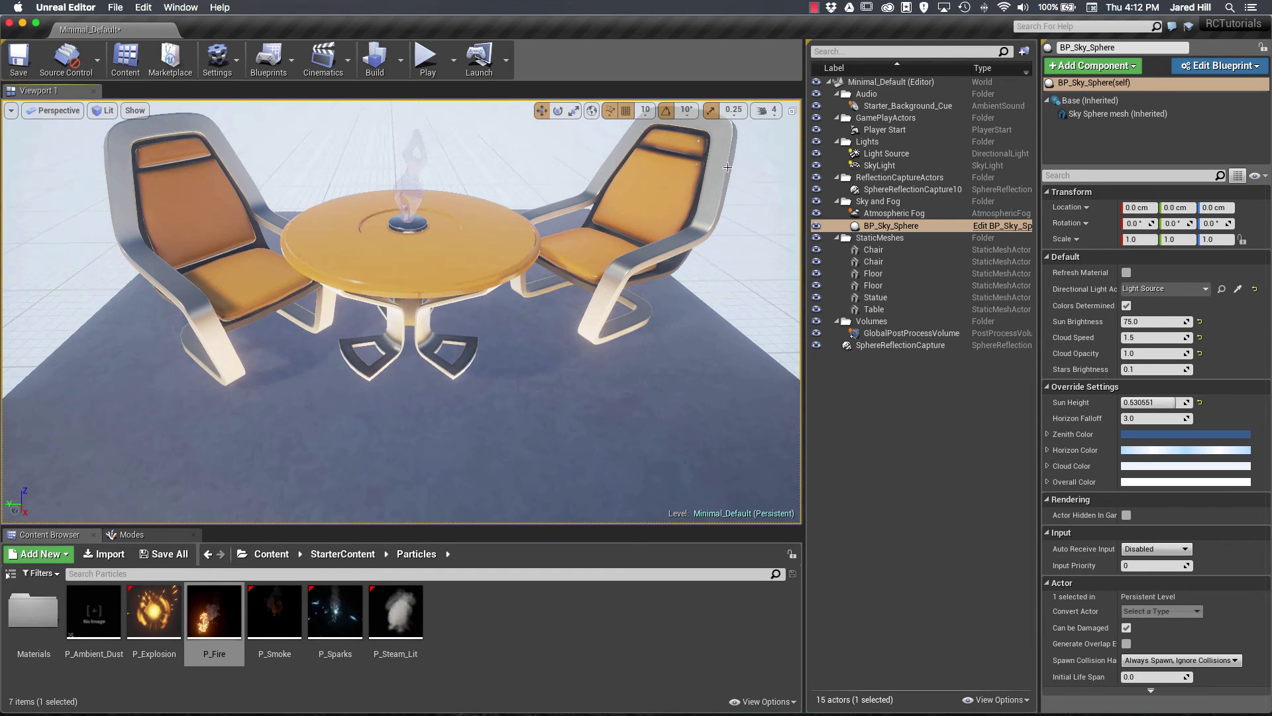
# Restore the four-pane layout, box-select actors in the Left view, then deselect them
pyautogui.click(793, 114)
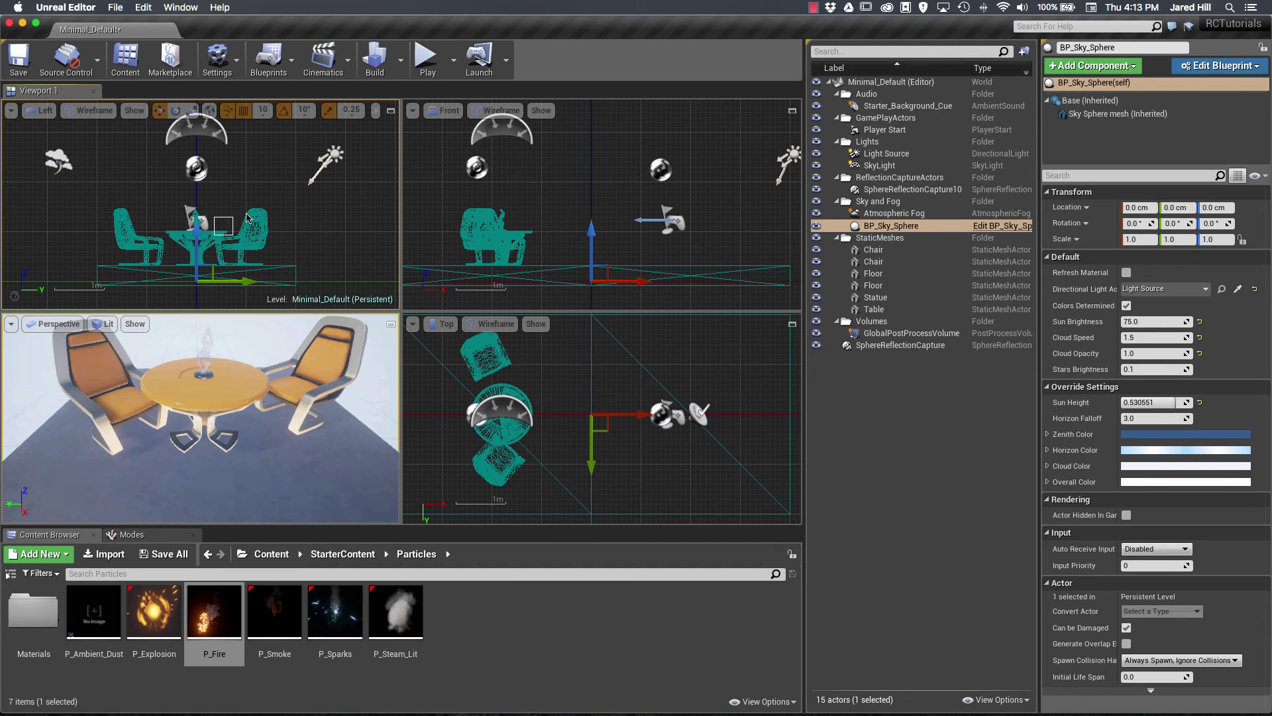
pyautogui.keyDown('shift'); pyautogui.moveTo(217, 260); pyautogui.dragTo(220, 213); pyautogui.keyUp('shift')
pyautogui.press('Escape')
pyautogui.moveTo(220, 213)
pyautogui.mouseDown(button='right')
pyautogui.moveTo(225, 247)
pyautogui.moveTo(213, 207)
pyautogui.moveTo(213, 220)
pyautogui.mouseUp(button='right')
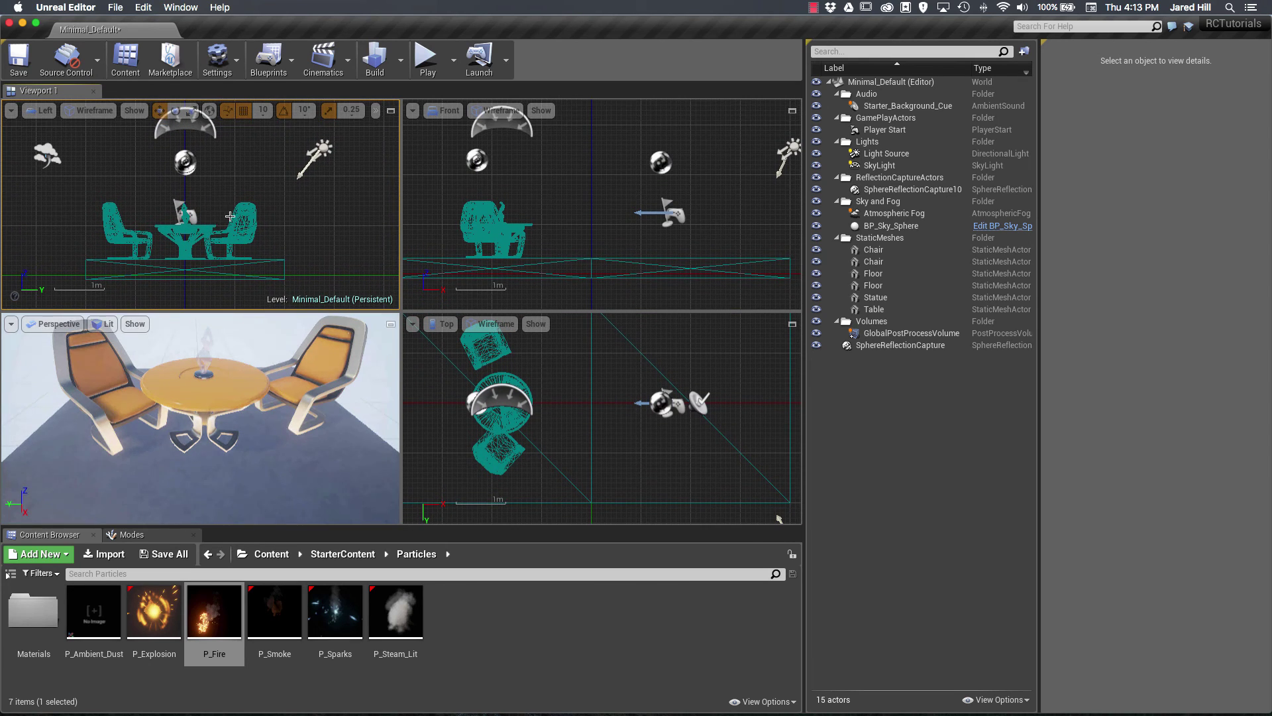
# Hide the Left viewport's toolbar via its Viewport Options
pyautogui.click(11, 111)
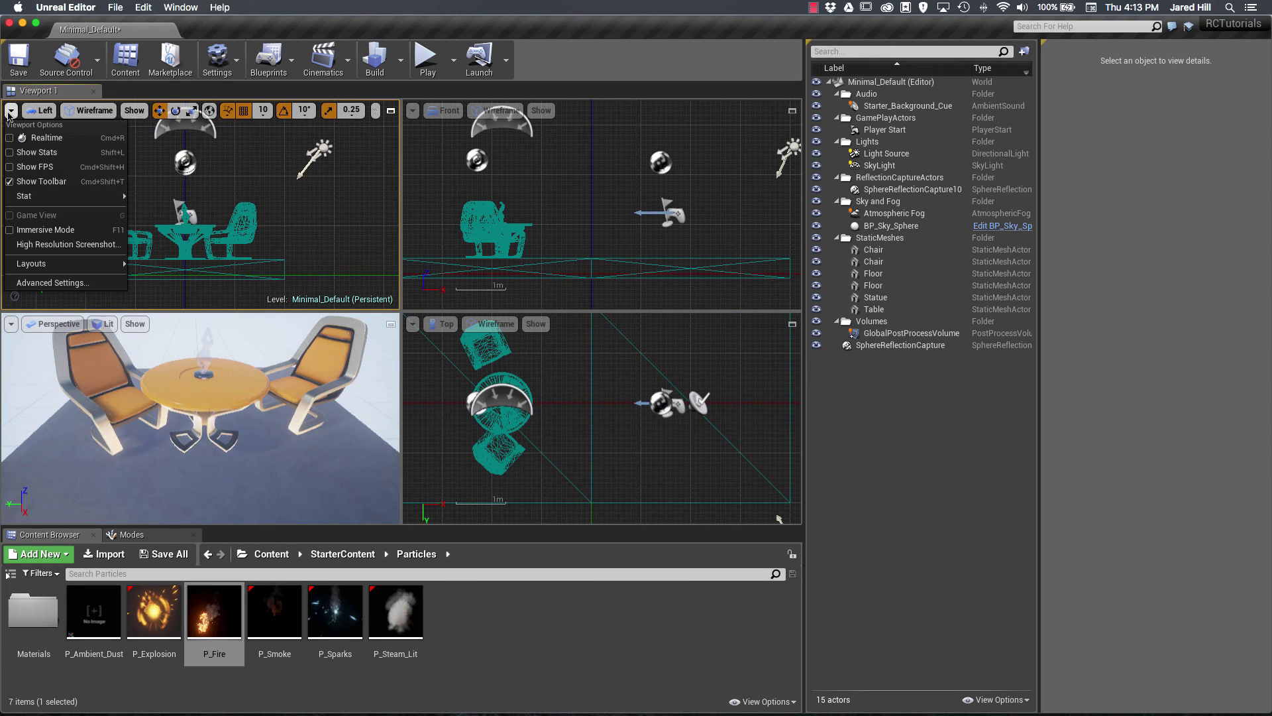
pyautogui.click(30, 181)
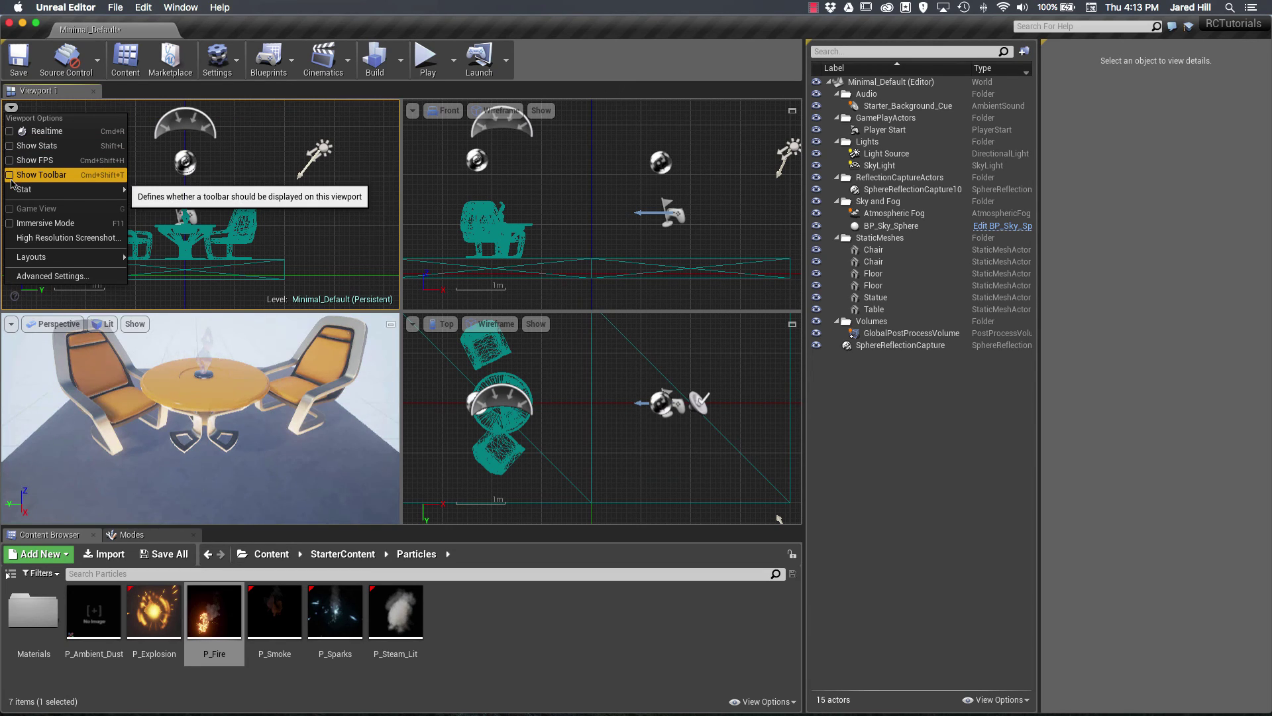
pyautogui.click(261, 161)
# Hide the Front viewport's toolbar via its Viewport Options
pyautogui.rightClick(594, 163)
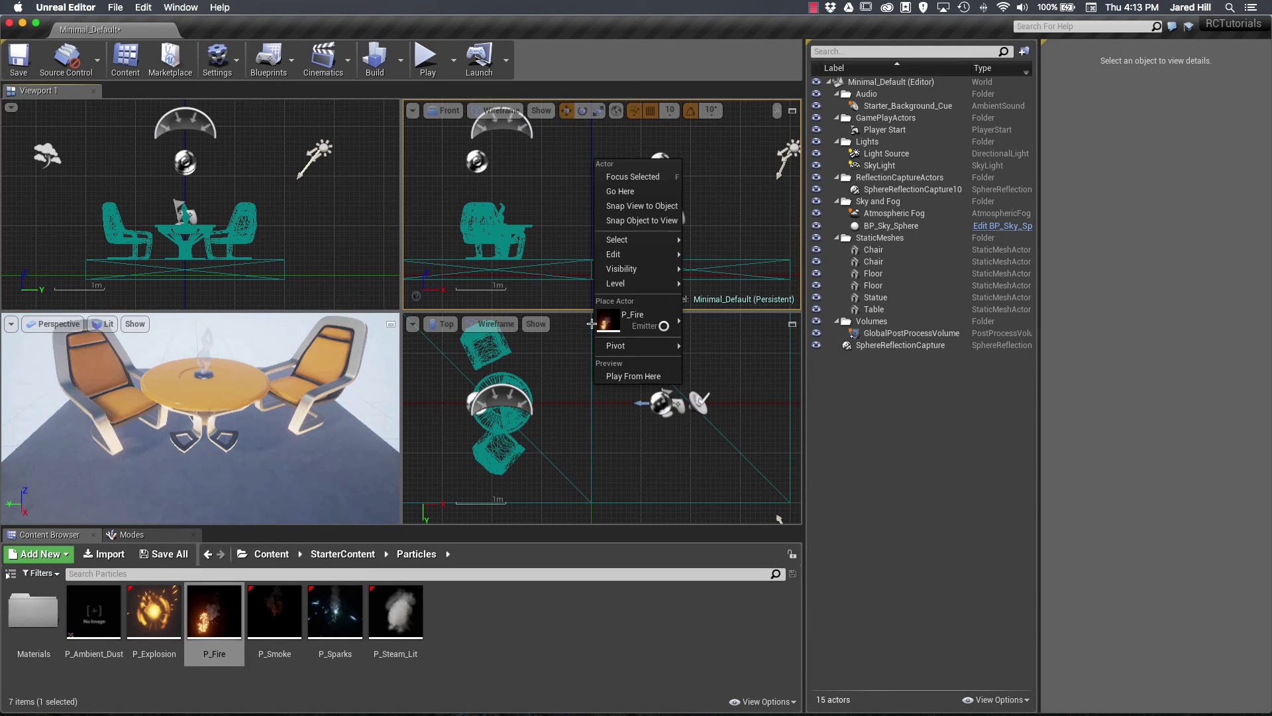
pyautogui.click(580, 414)
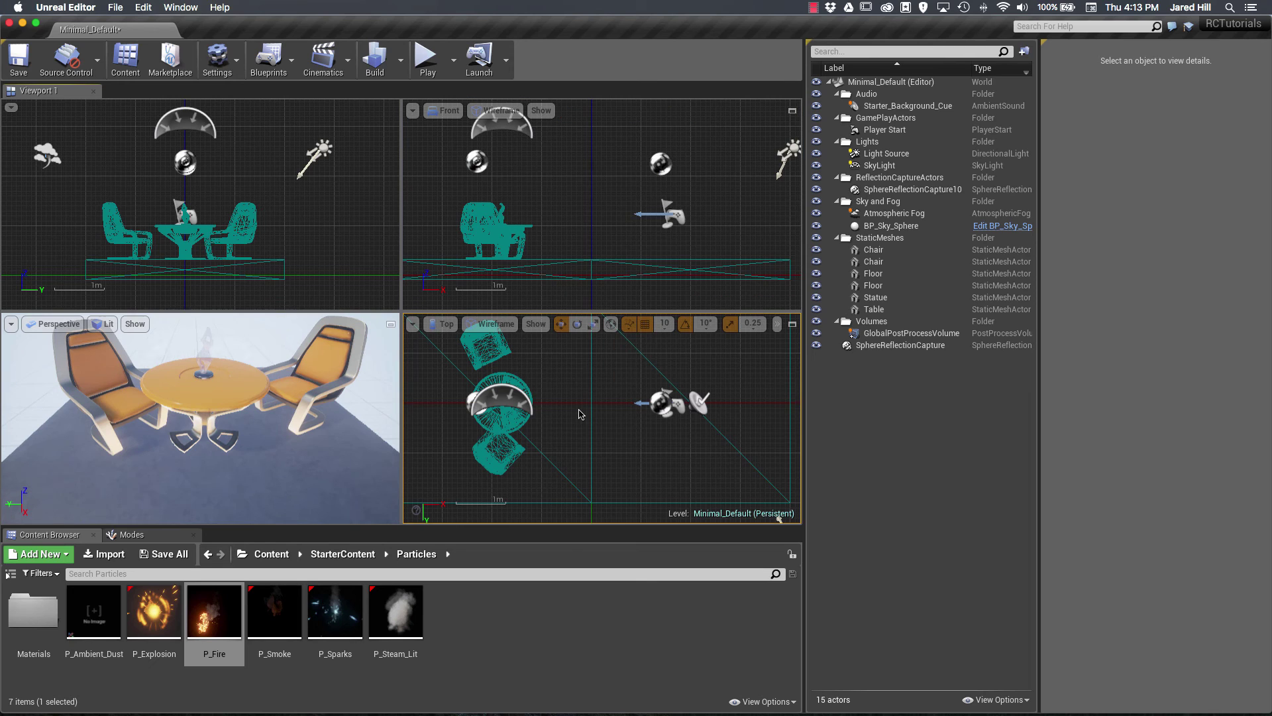
pyautogui.click(412, 110)
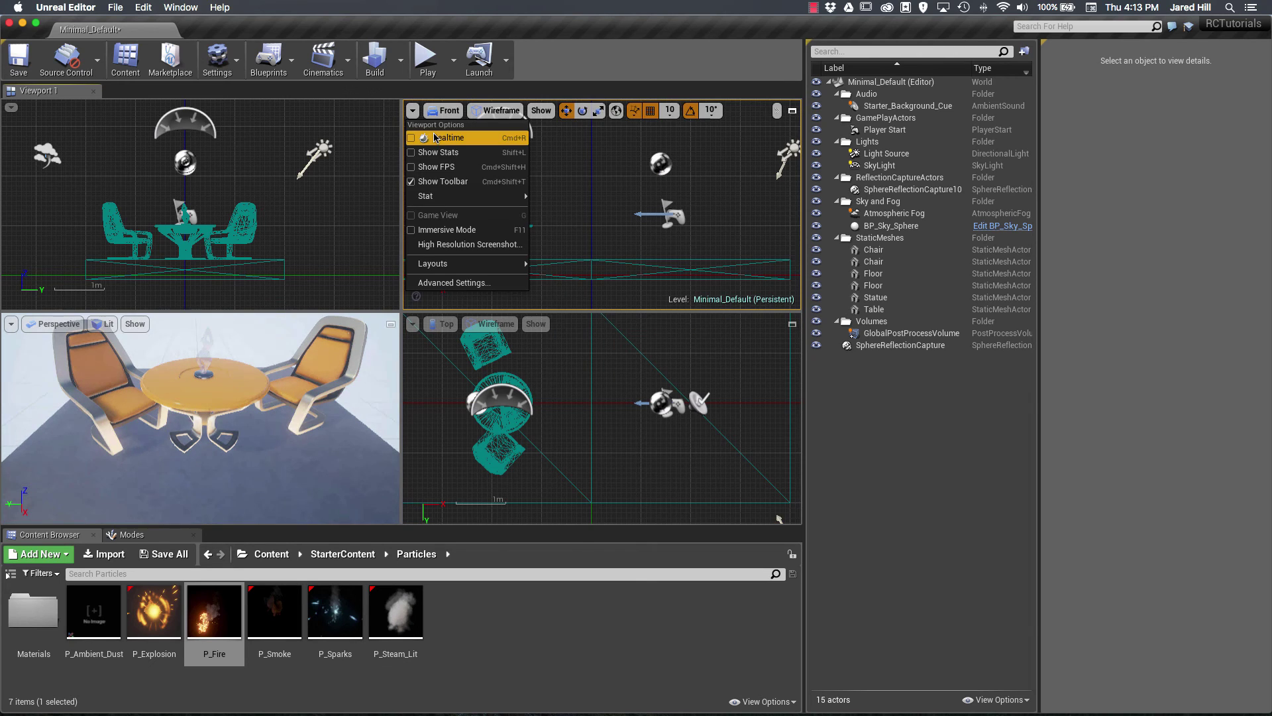
pyautogui.click(418, 182)
pyautogui.click(574, 369)
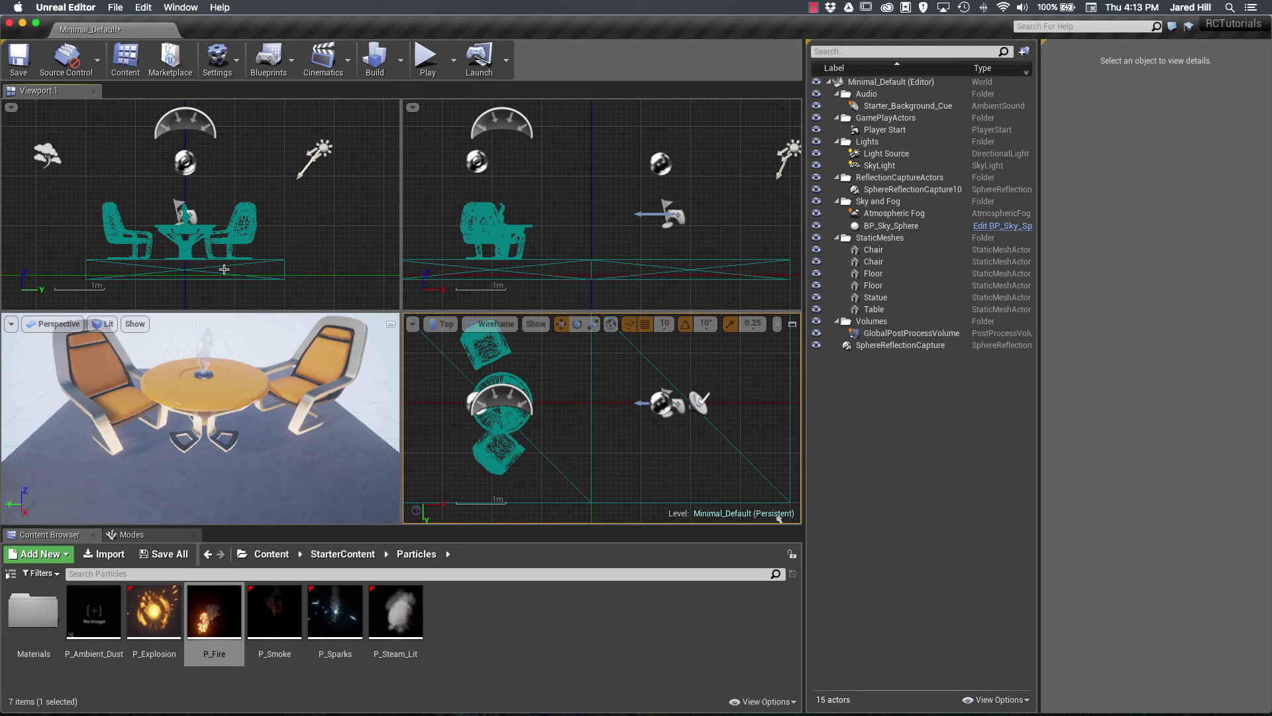
# Focus on the left chair and nudge it from -189.9, 94.9, 12.0 to about -181.5, 98.4, 32.0
pyautogui.click(233, 228)
pyautogui.press('f')
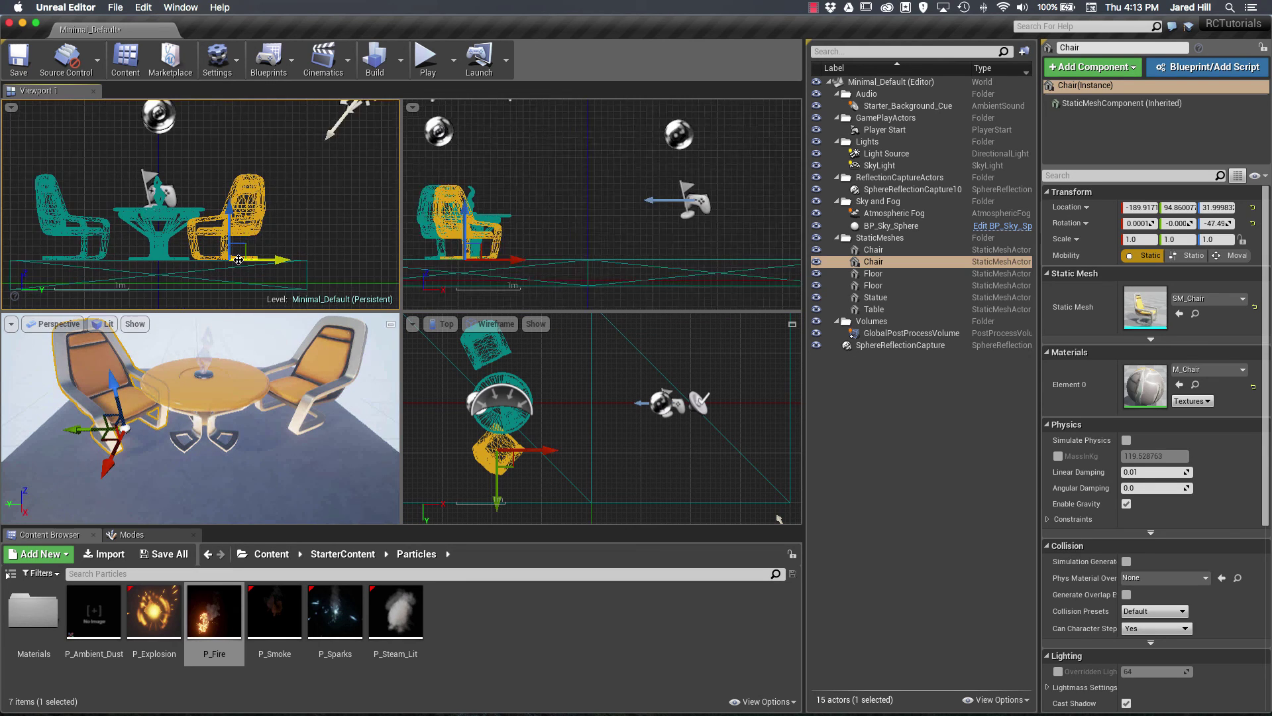
pyautogui.click(318, 255)
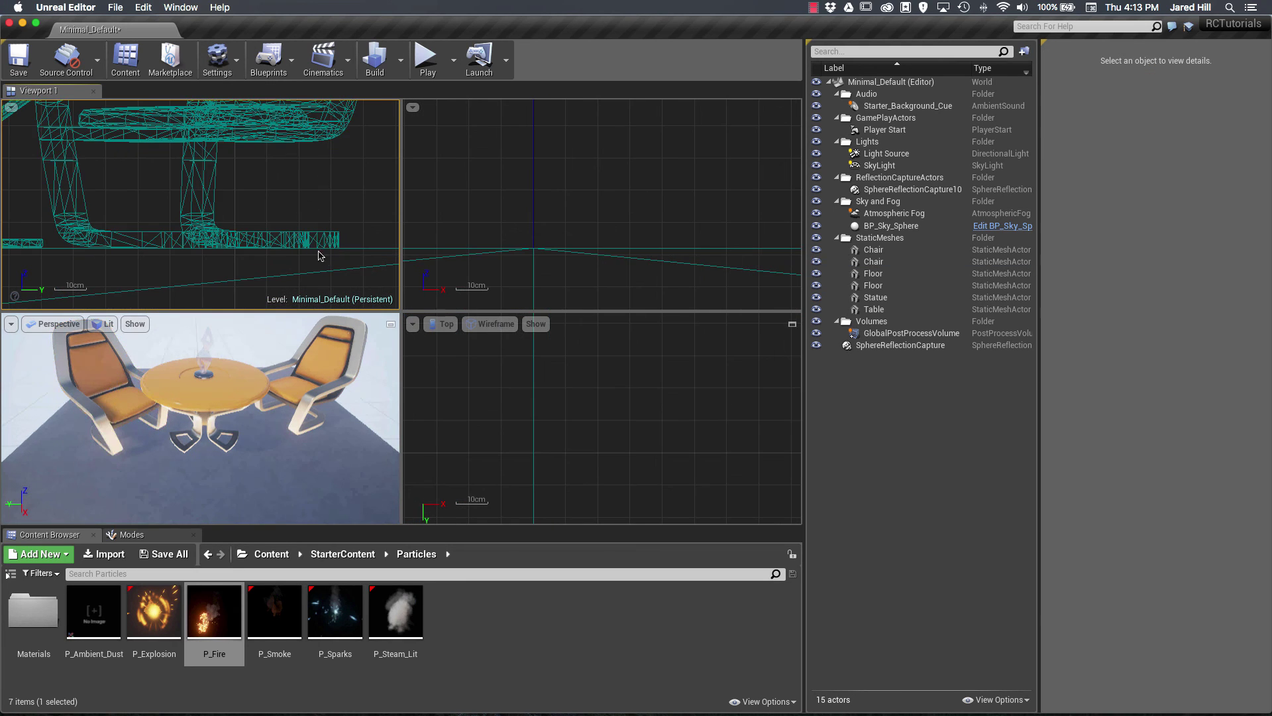
pyautogui.click(215, 239)
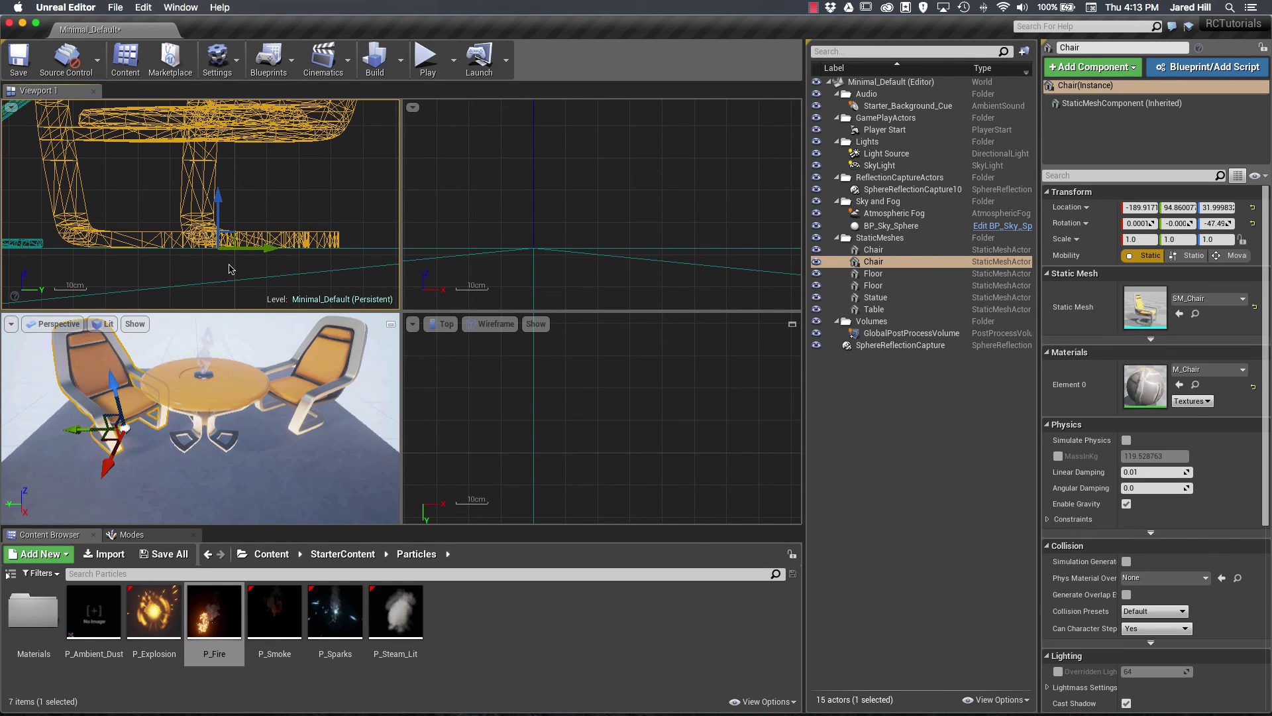
pyautogui.scroll(-3, 218, 203)
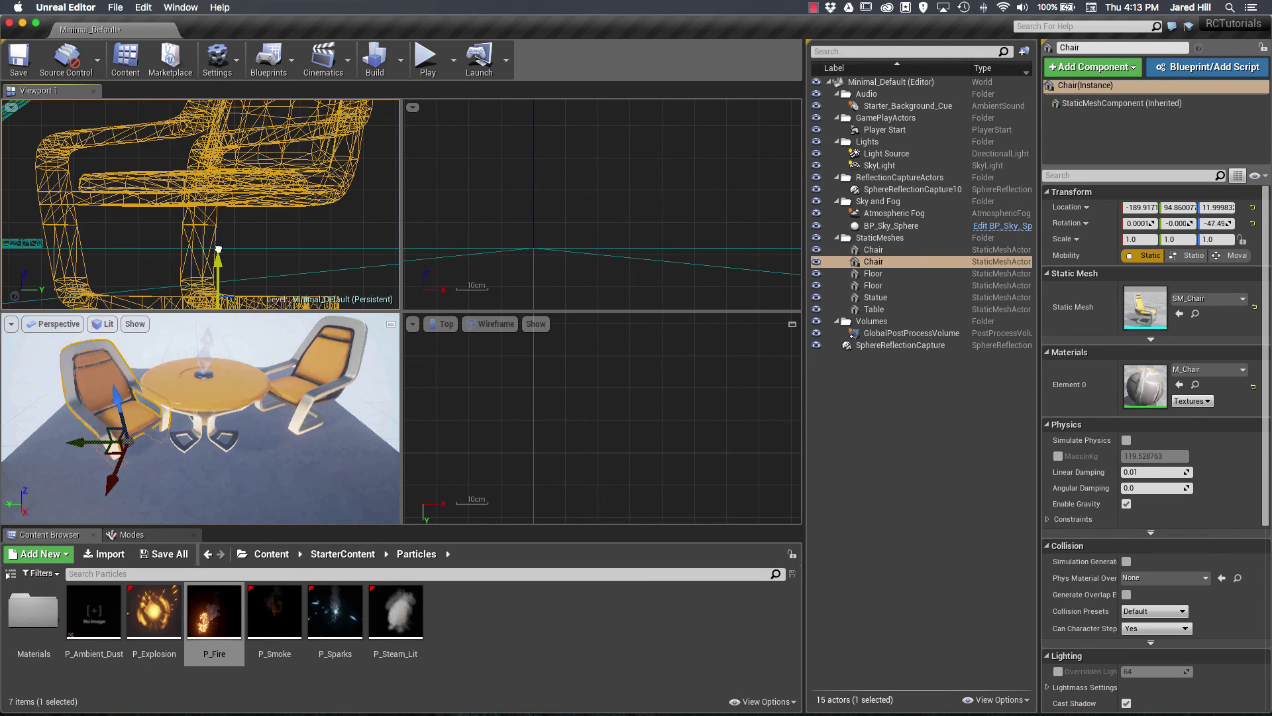
pyautogui.click(257, 264)
pyautogui.scroll(-1, 257, 265)
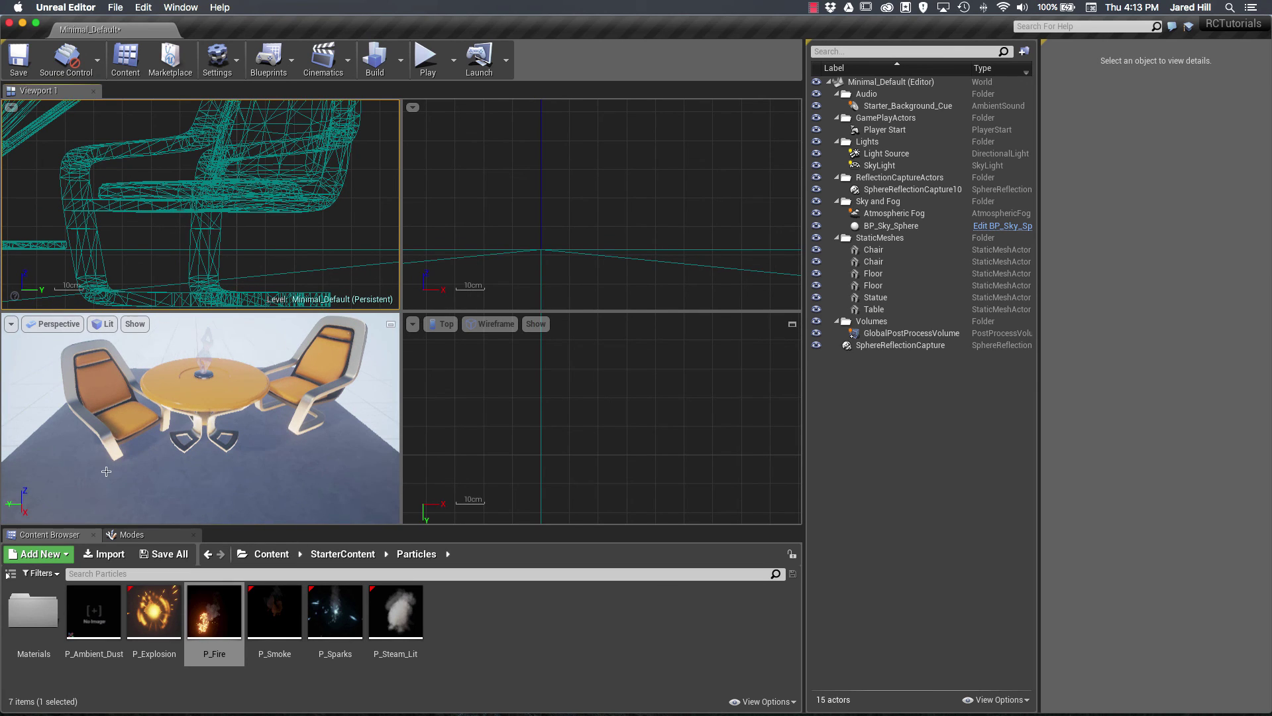
pyautogui.click(129, 444)
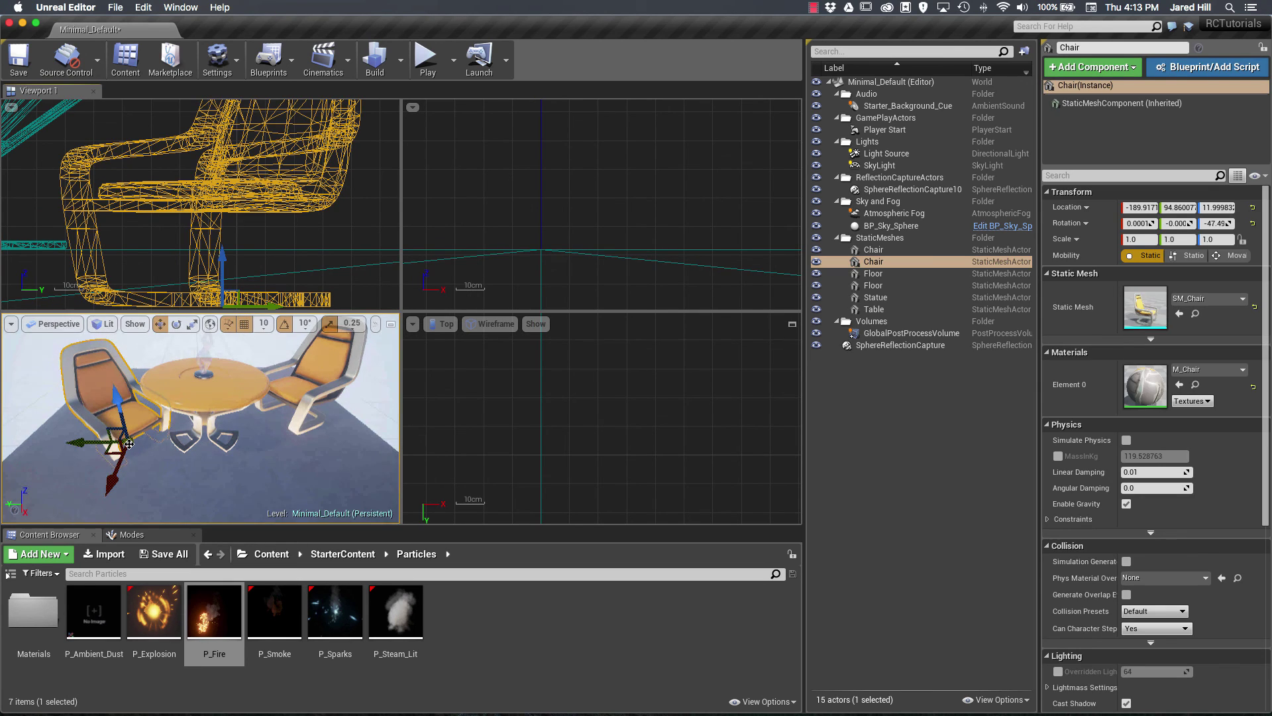
pyautogui.moveTo(130, 444)
pyautogui.mouseDown()
pyautogui.moveTo(116, 425)
pyautogui.moveTo(128, 426)
pyautogui.mouseUp()
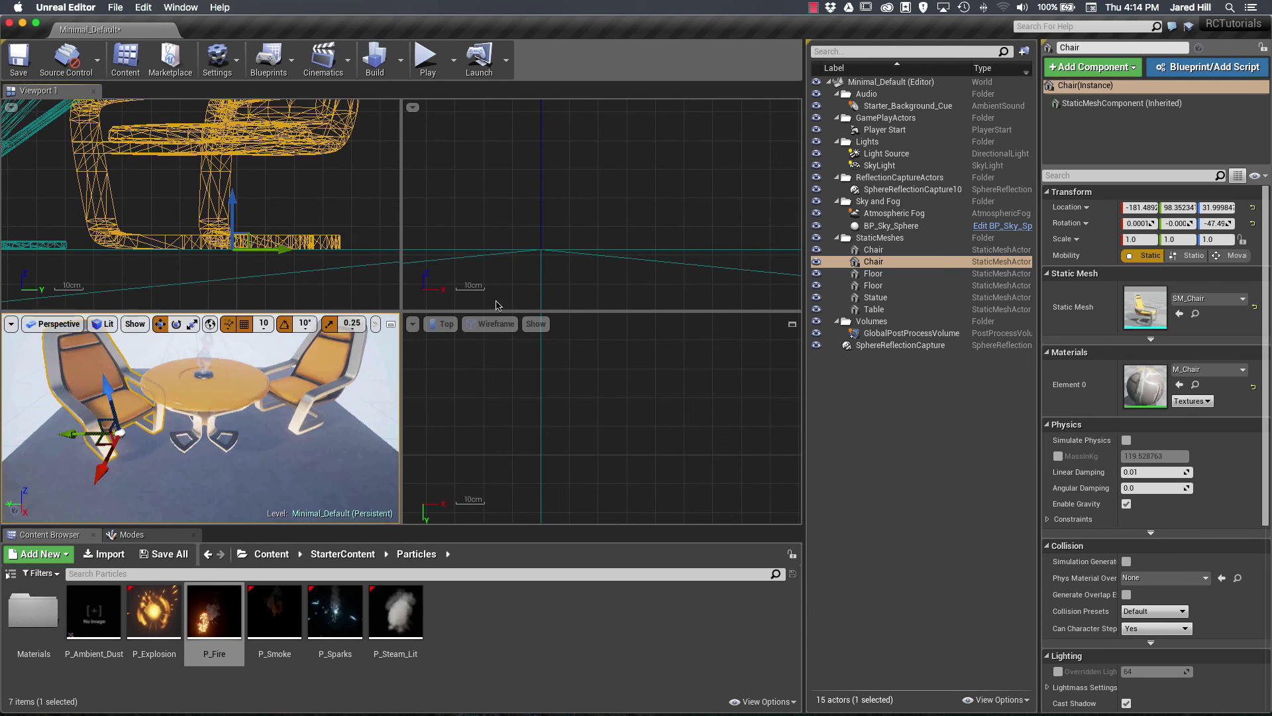
# Maximize Perspective, then apply the Four Panes layout with one pane left, three right
pyautogui.click(391, 328)
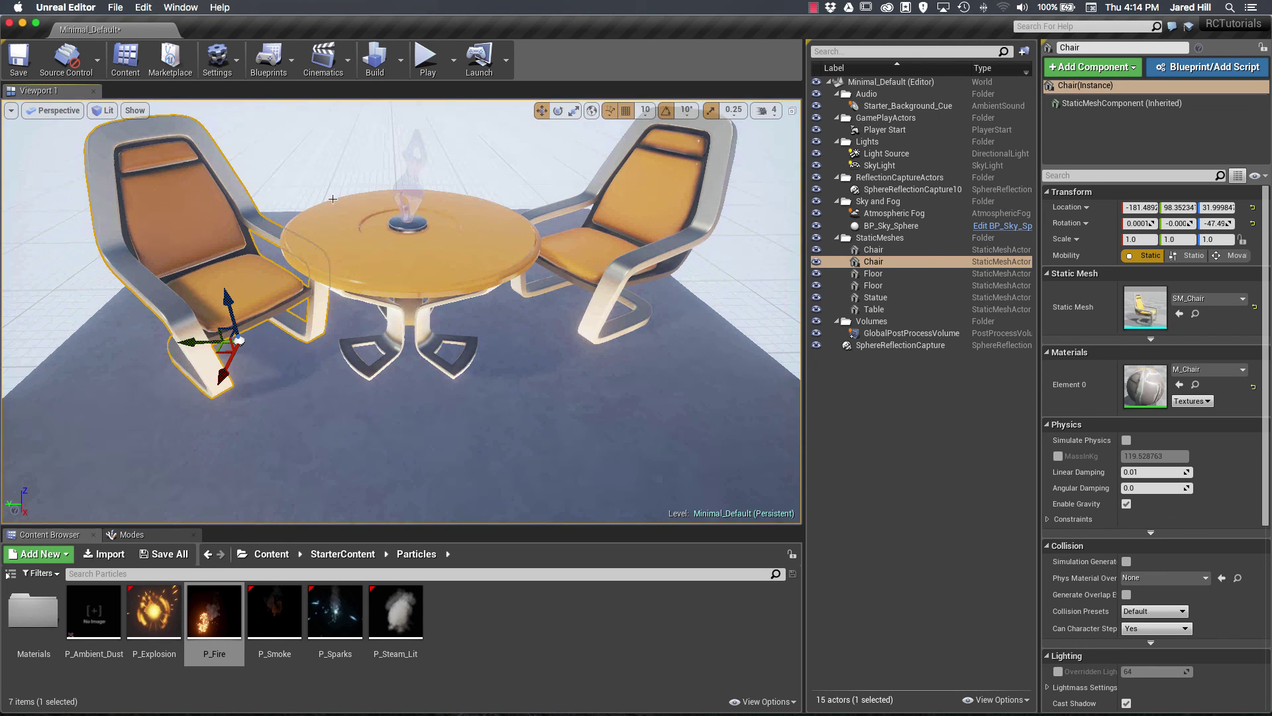
pyautogui.click(12, 111)
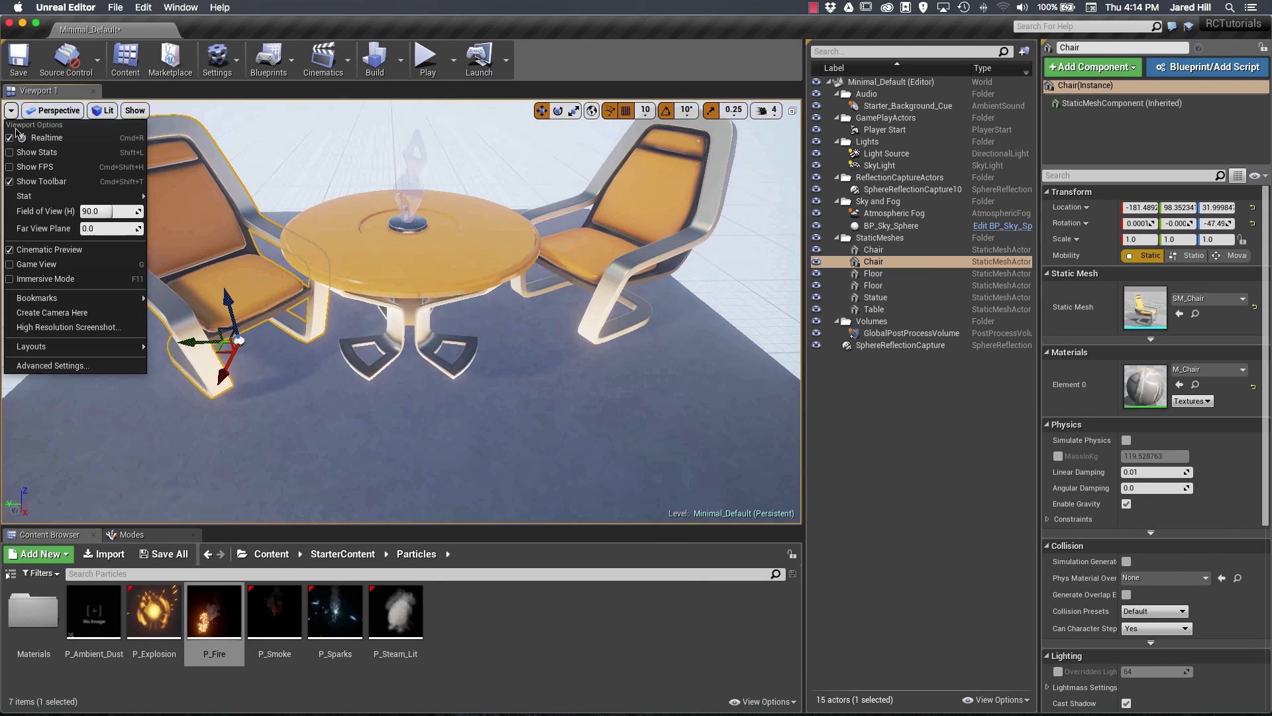
pyautogui.moveTo(73, 346)
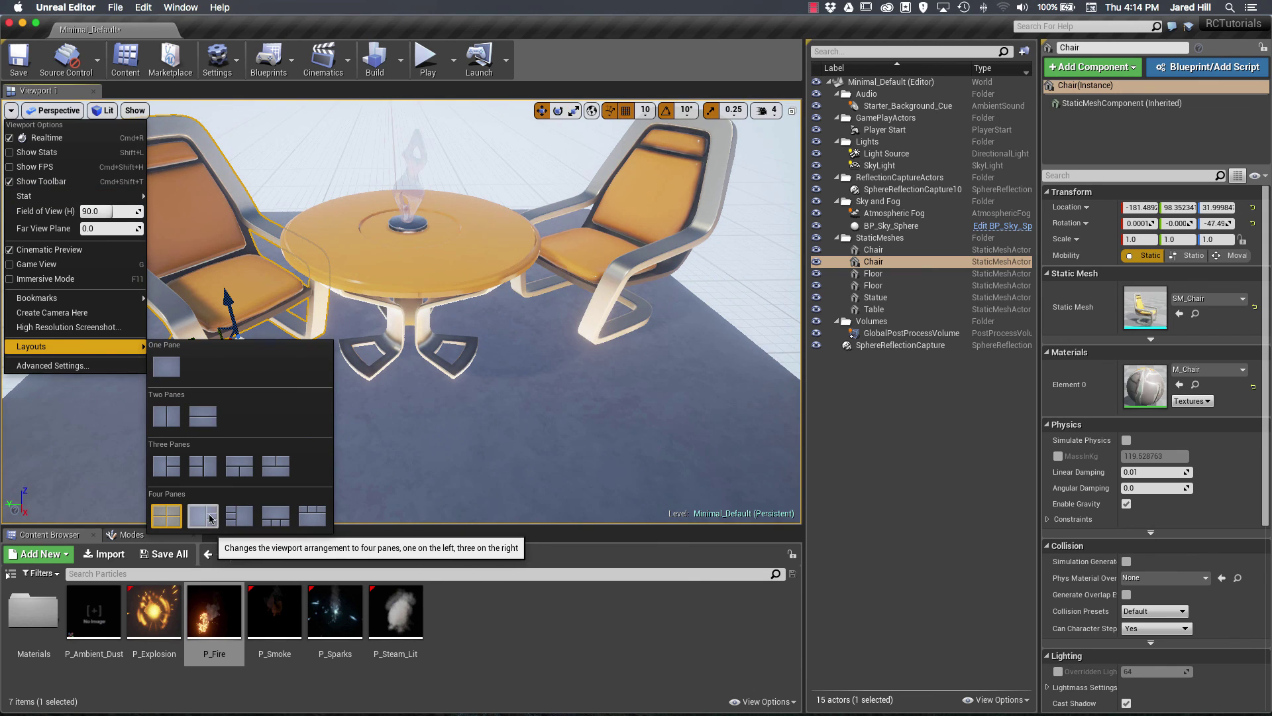
pyautogui.click(211, 524)
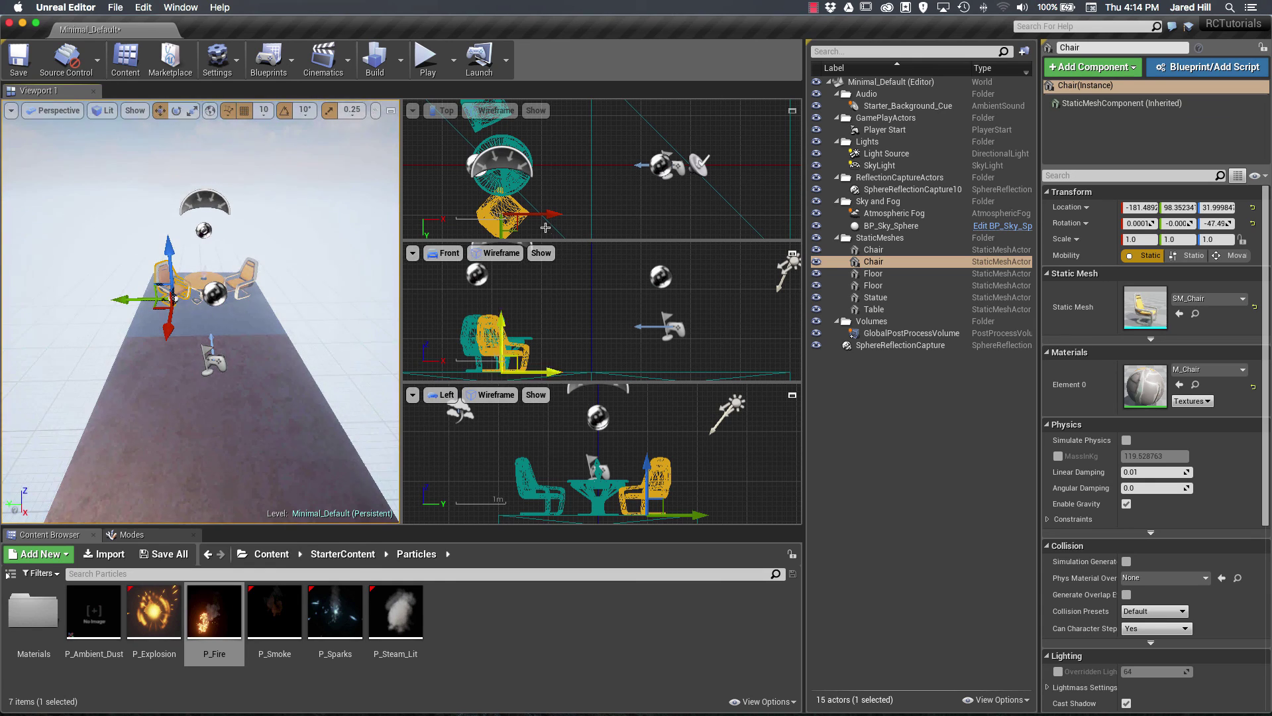
# Apply the Four Panes 2x2 layout, heighten the top row, then maximize Perspective
pyautogui.click(11, 111)
pyautogui.moveTo(94, 351)
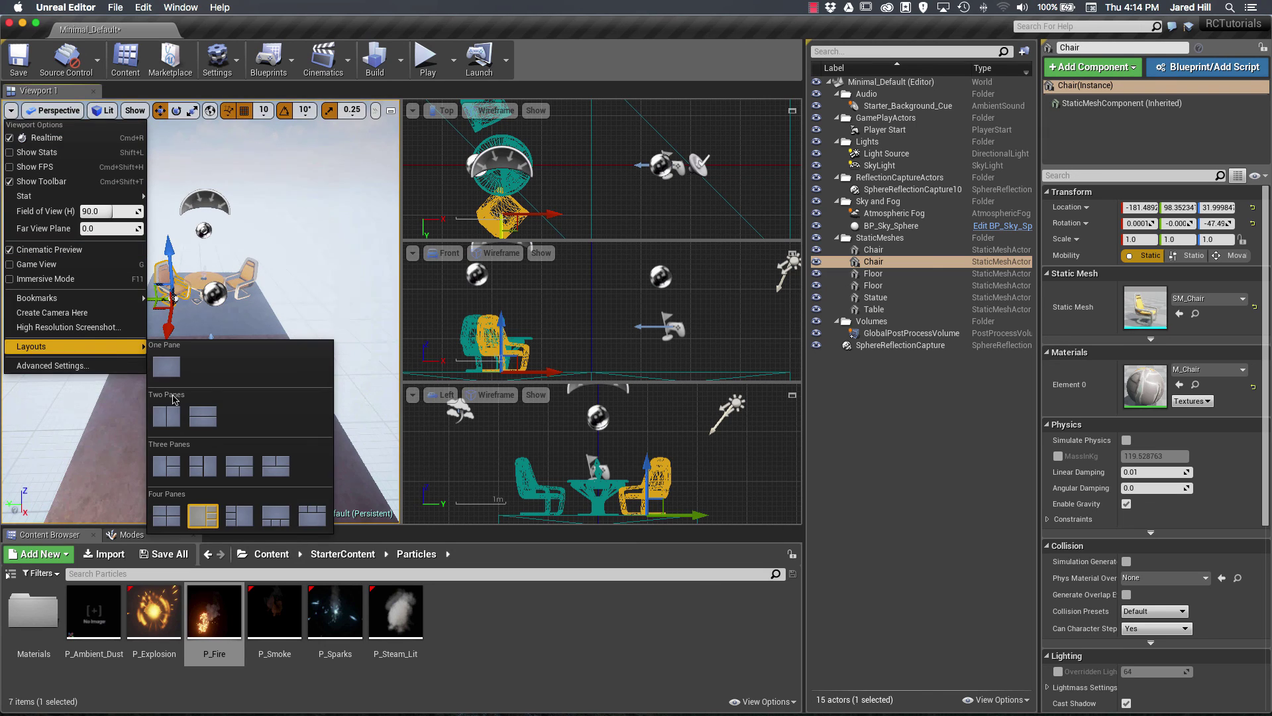
pyautogui.click(171, 510)
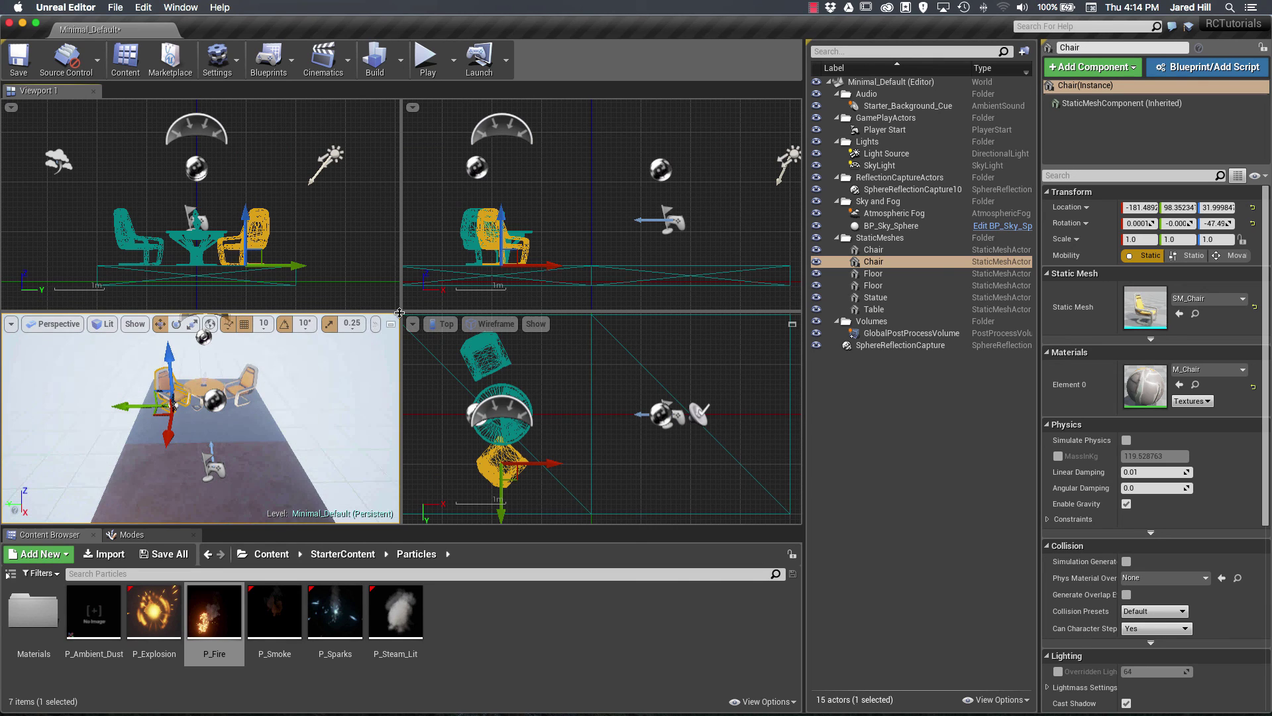
pyautogui.moveTo(399, 311)
pyautogui.mouseDown()
pyautogui.moveTo(394, 229)
pyautogui.moveTo(389, 317)
pyautogui.moveTo(388, 295)
pyautogui.mouseUp()
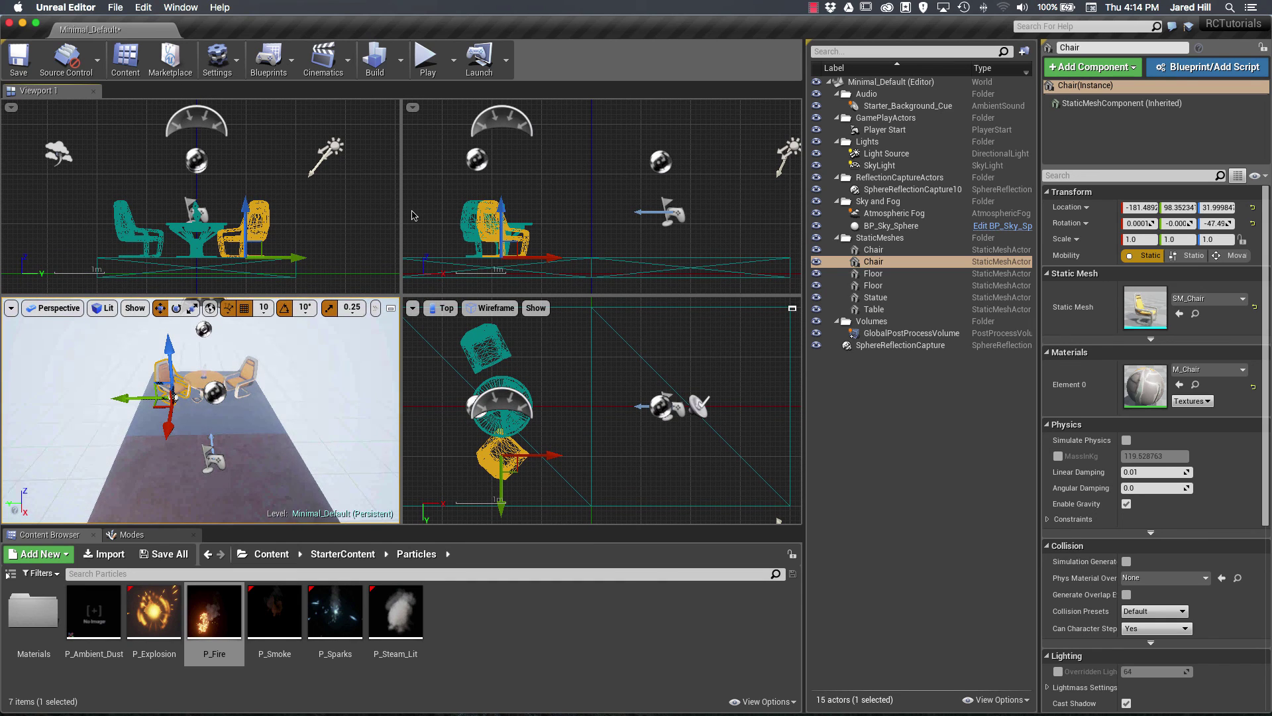
pyautogui.click(391, 308)
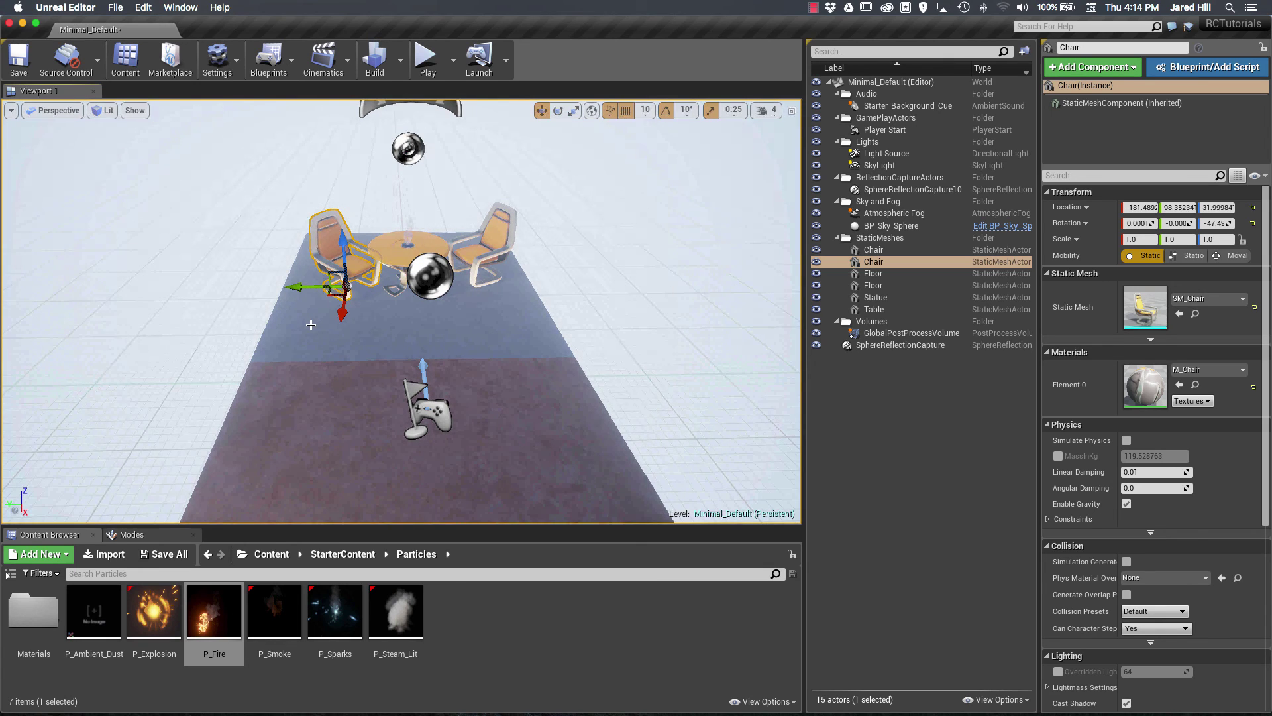